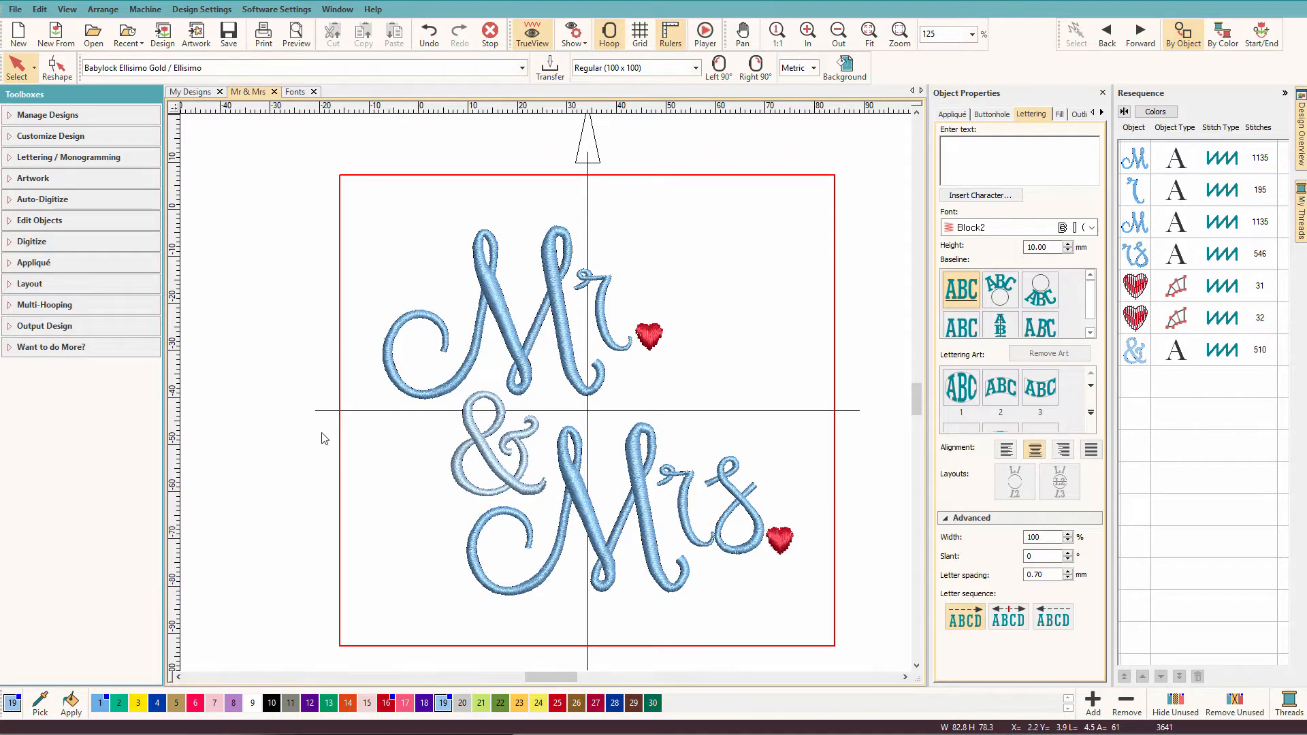
Examine the embroidery font samples laid out in the Fonts design
left_click(298, 93)
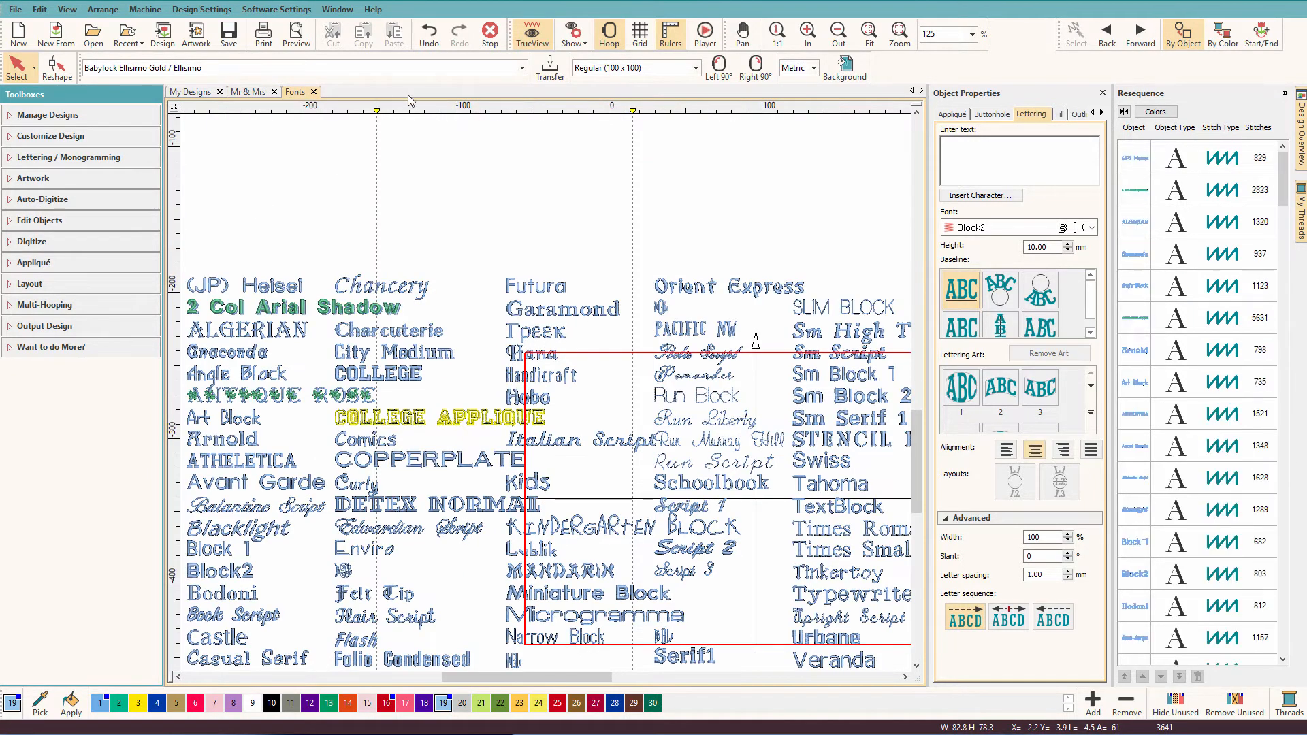
scroll(911, 439, "down", 5)
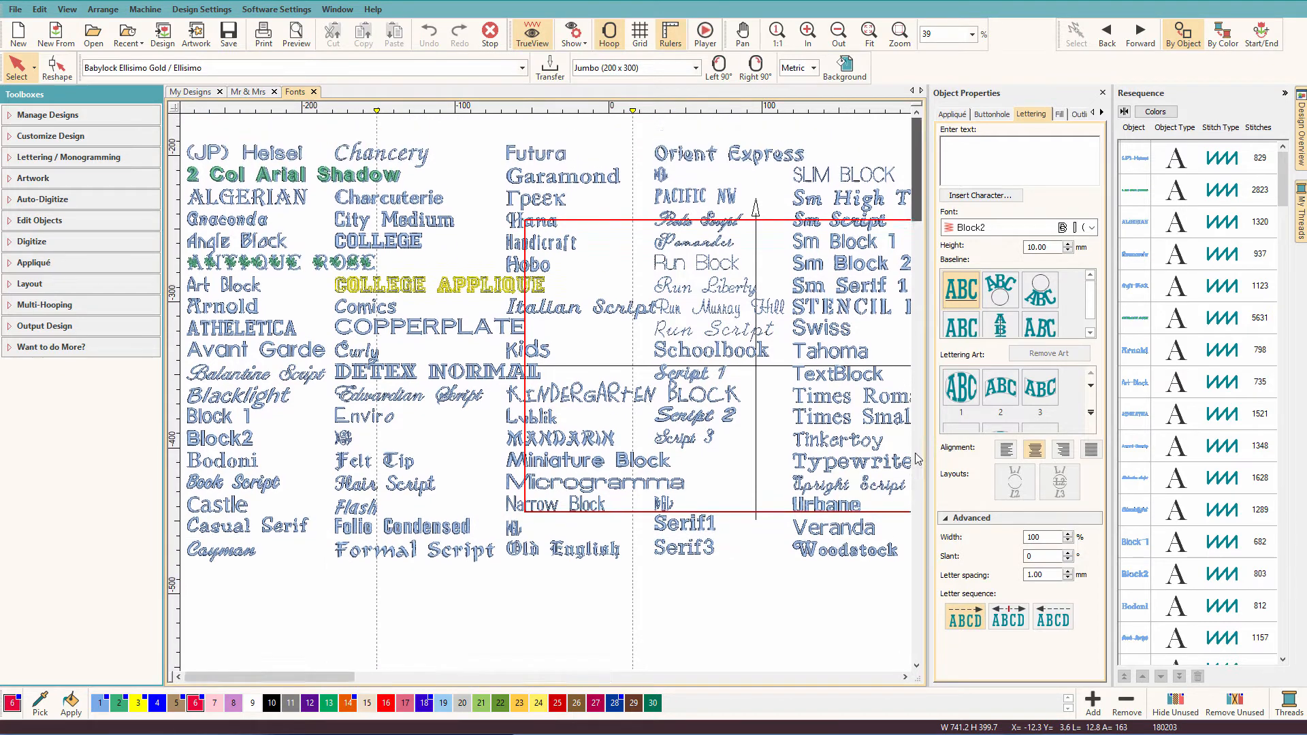
left_click_drag(609, 678, 711, 684)
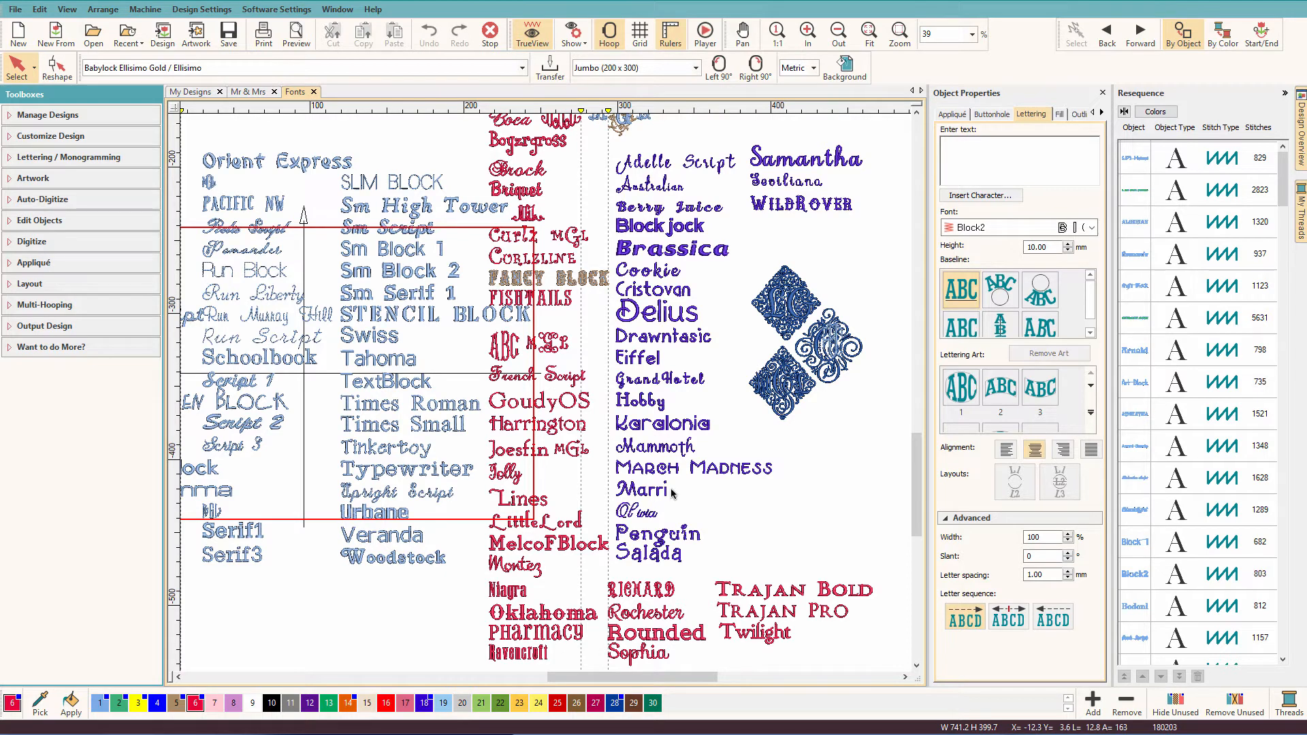
scroll(669, 678, "left", 10)
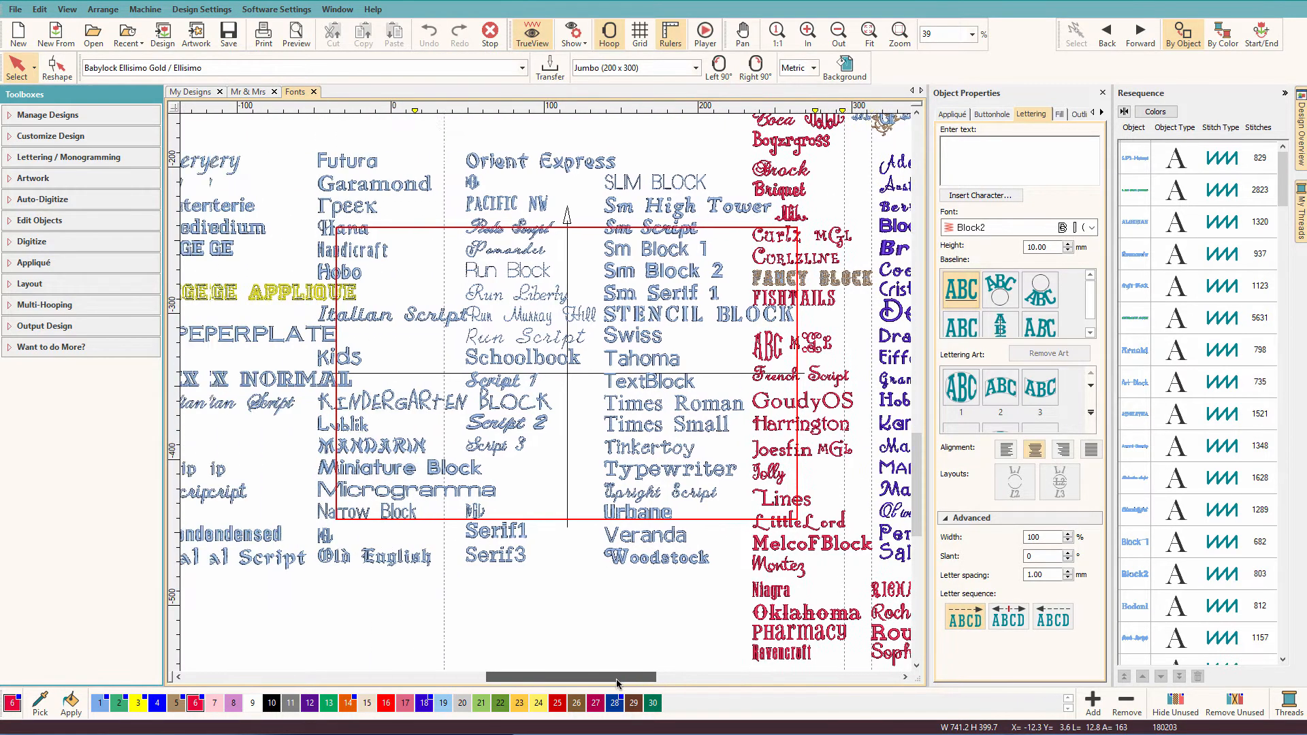
scroll(578, 683, "right", 5)
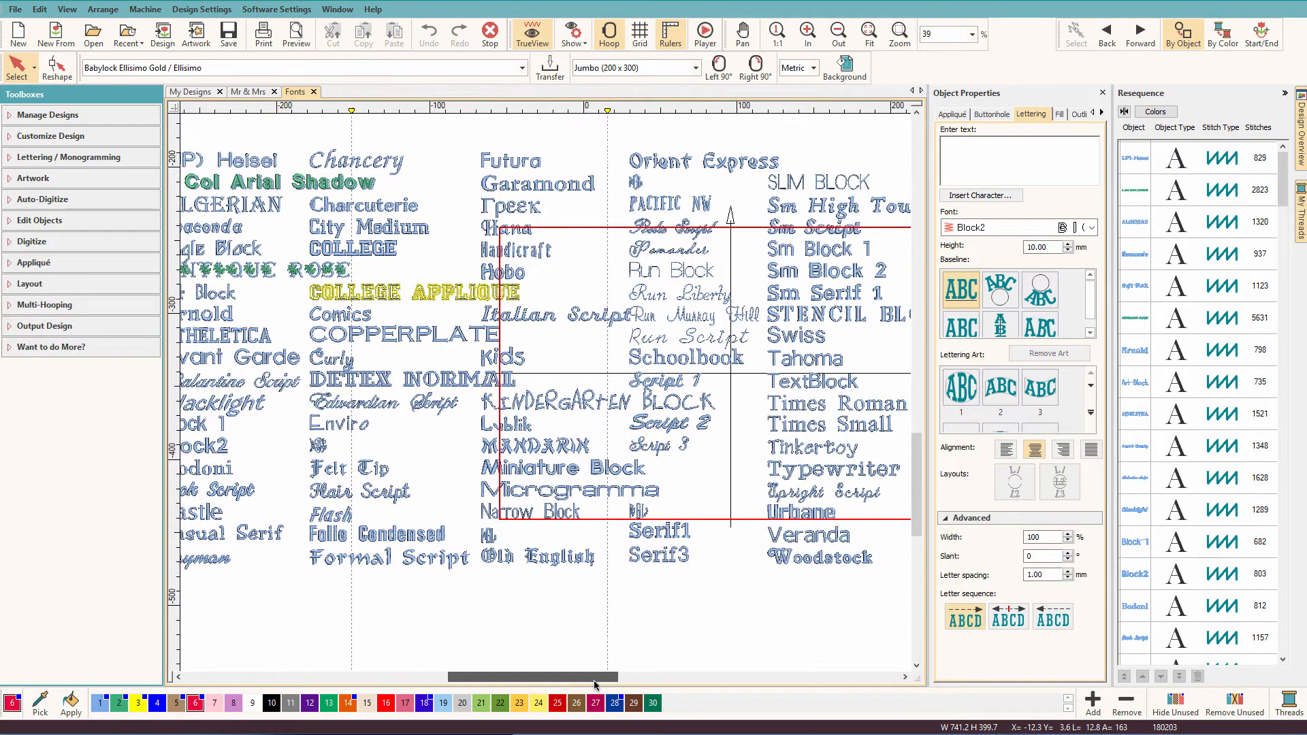
left_click_drag(605, 683, 694, 683)
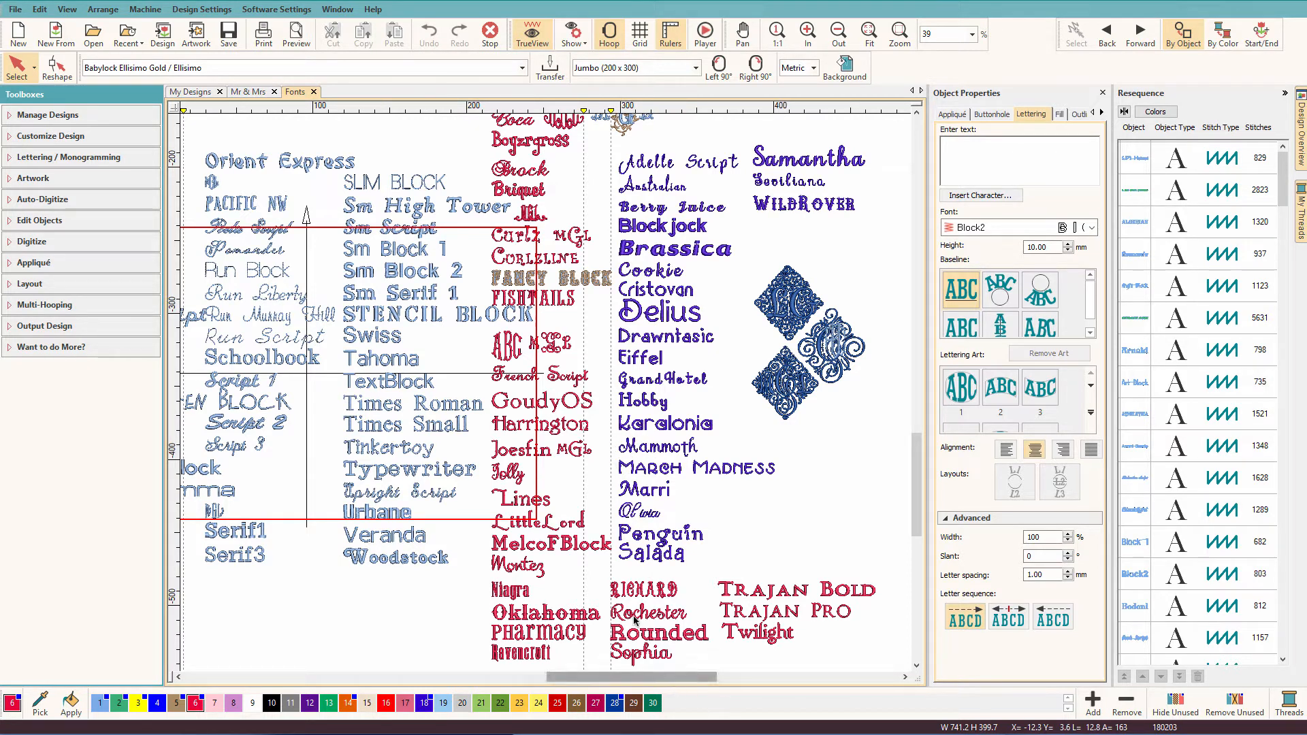
left_click(479, 326)
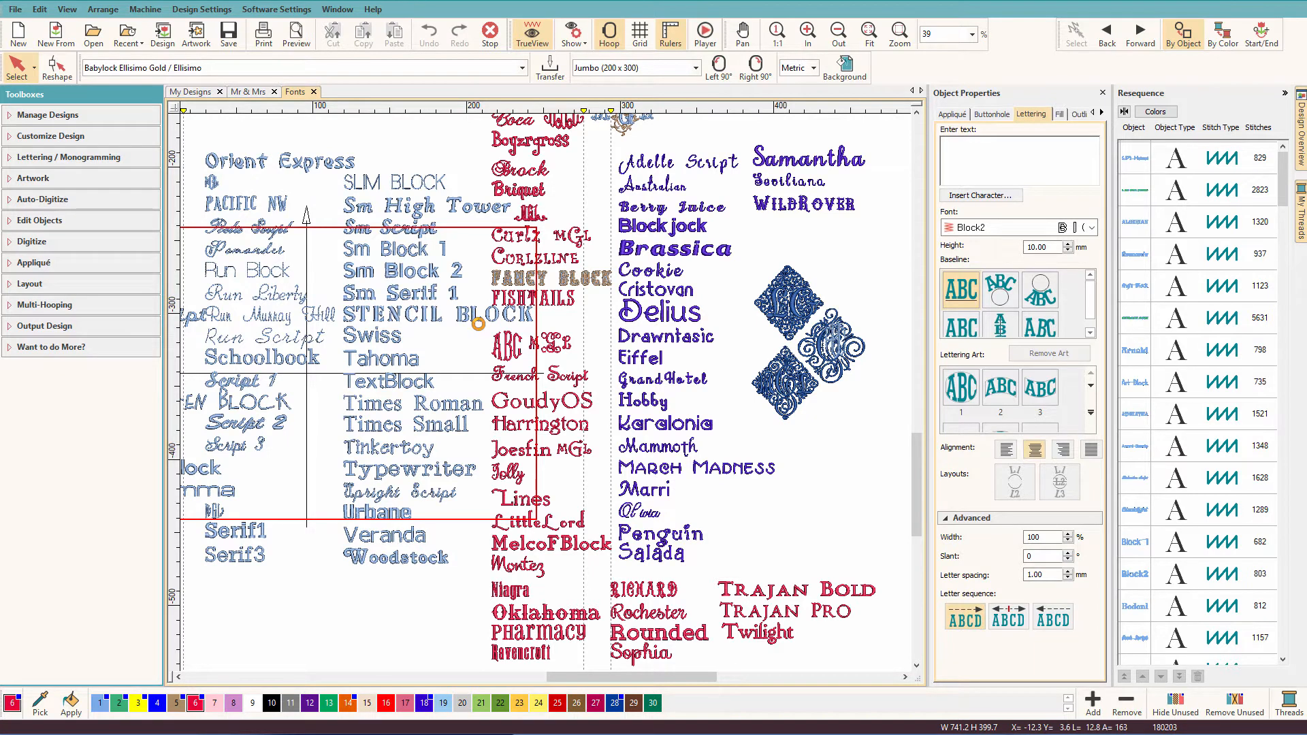
Create a new blank design and add a lettering object reading Mrs
key("ctrl+n")
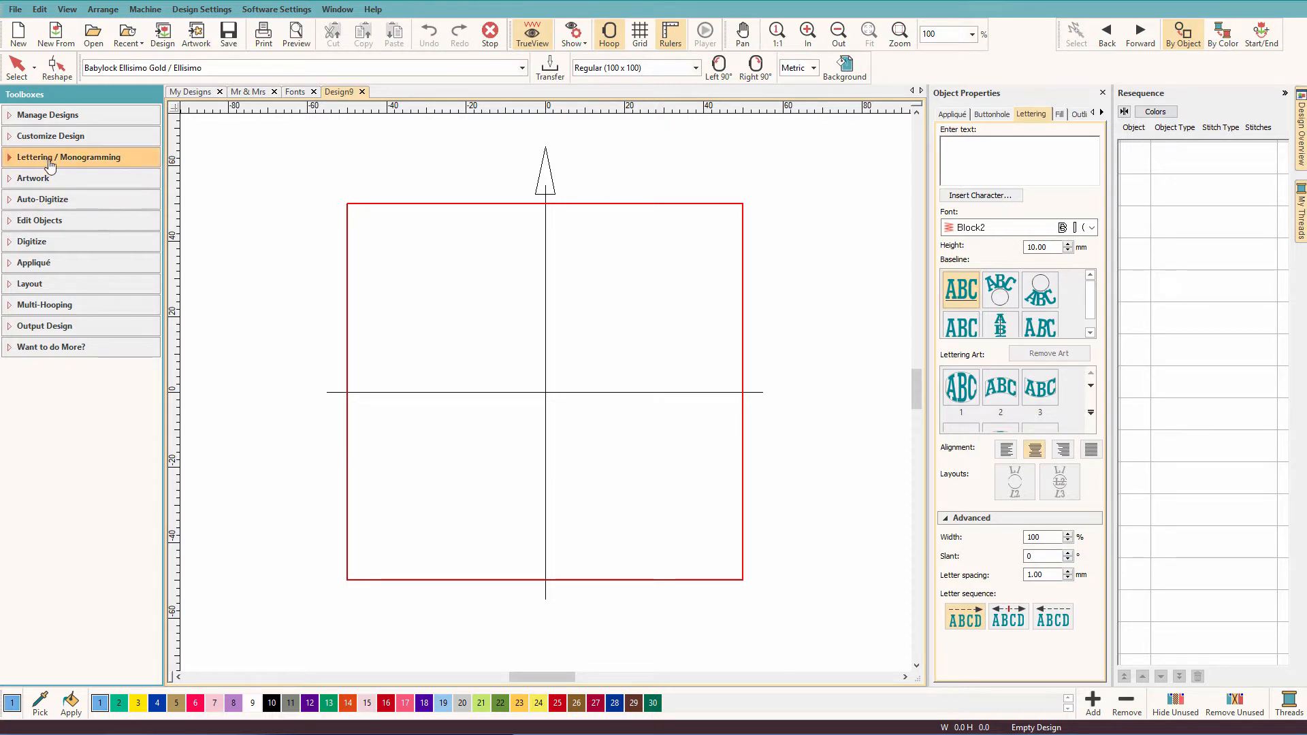
left_click(8, 159)
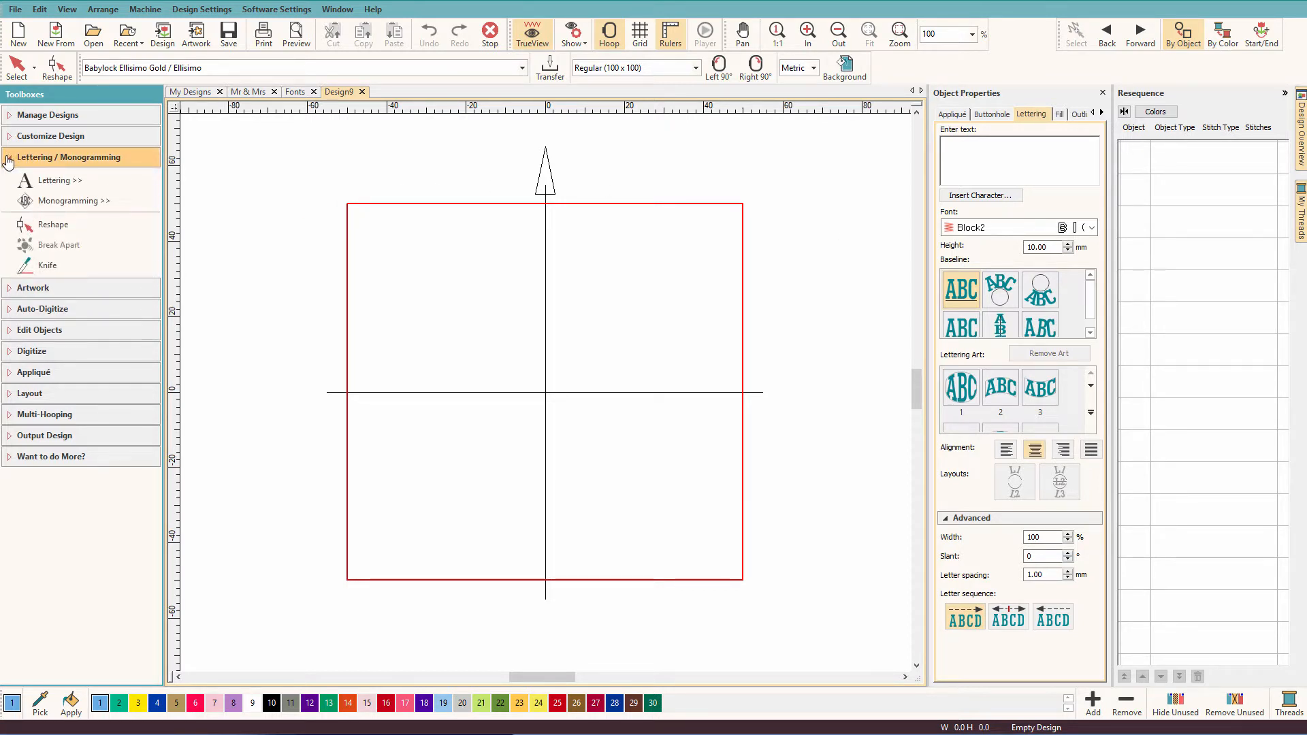
left_click(34, 181)
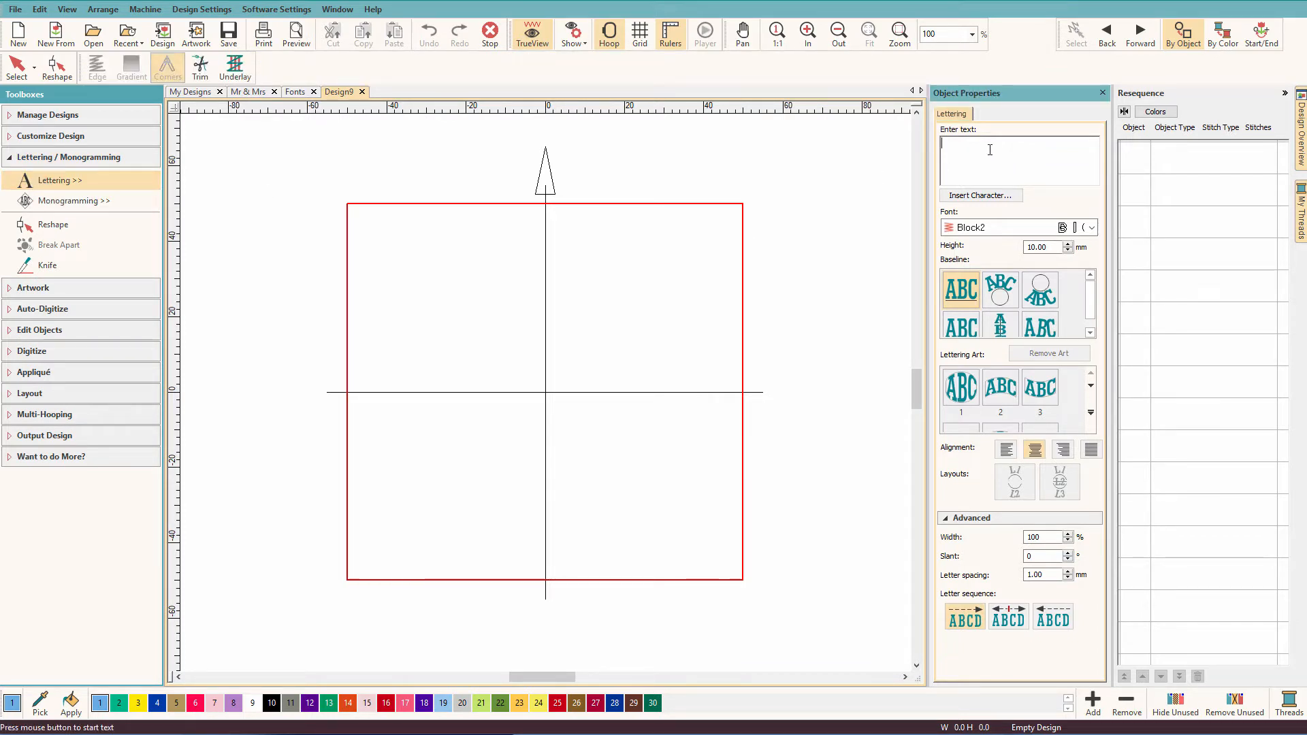
type("MRs")
key("Return")
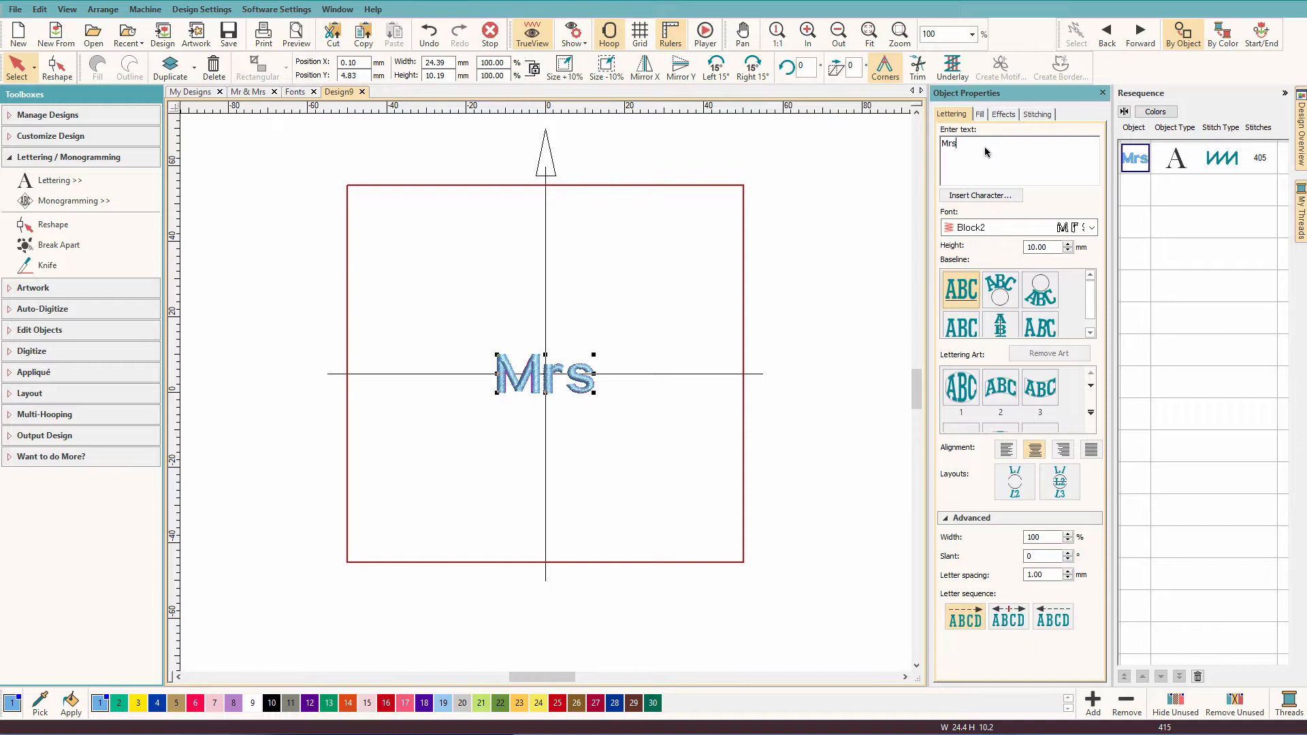
Set the Mrs lettering to the Mammoth25mm font with a height of 25 mm
left_click_drag(978, 151, 922, 148)
left_click(1092, 228)
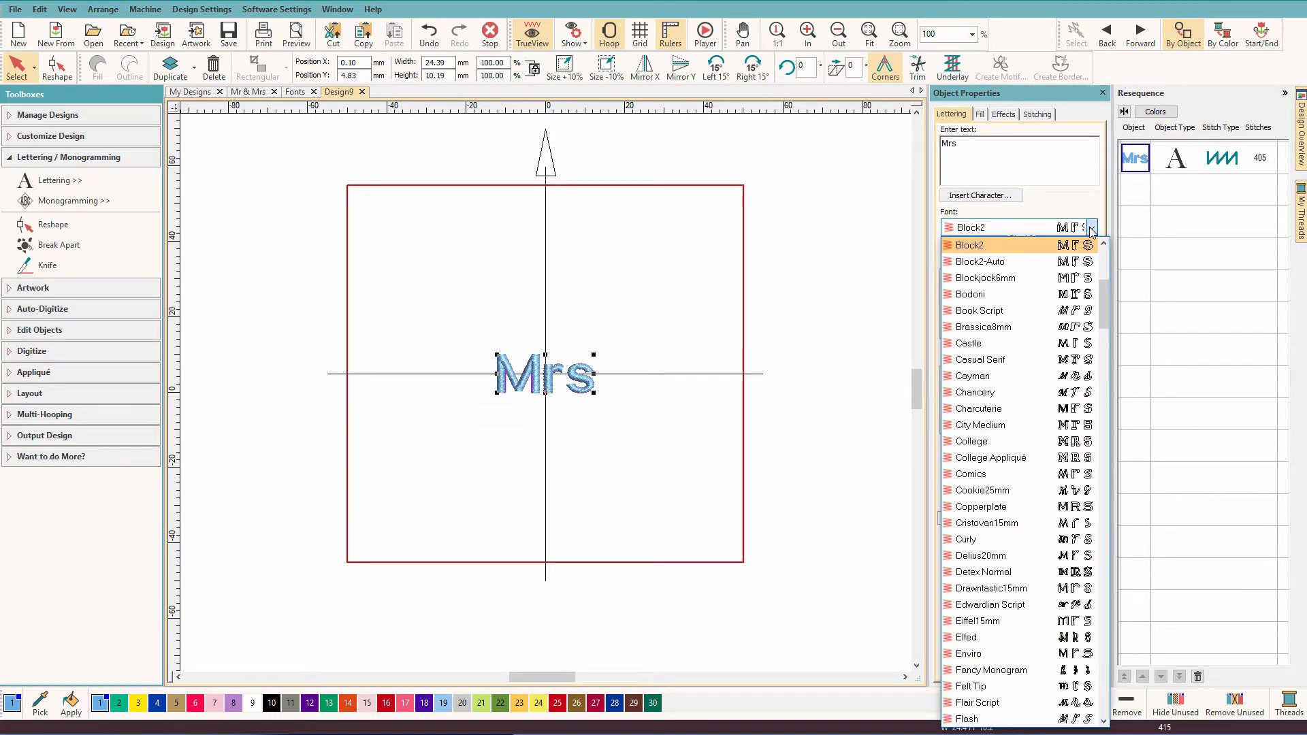
key("m")
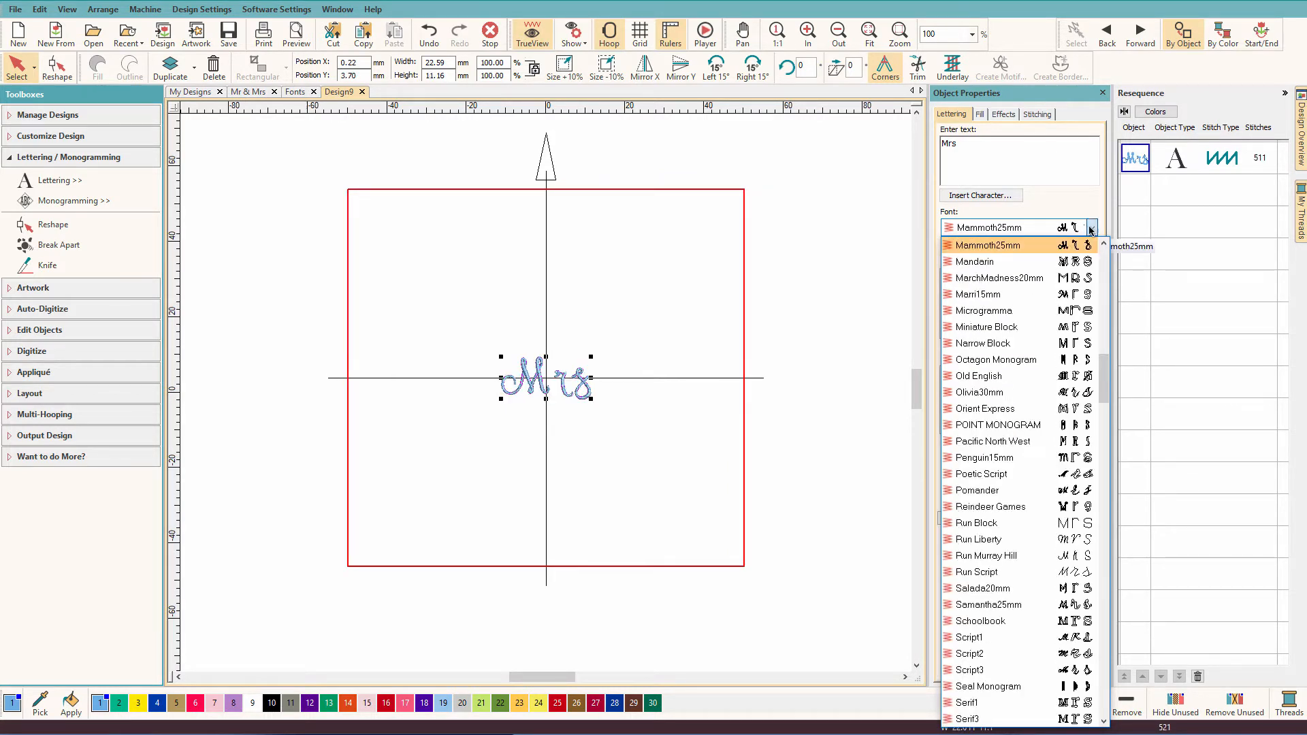
left_click(1007, 250)
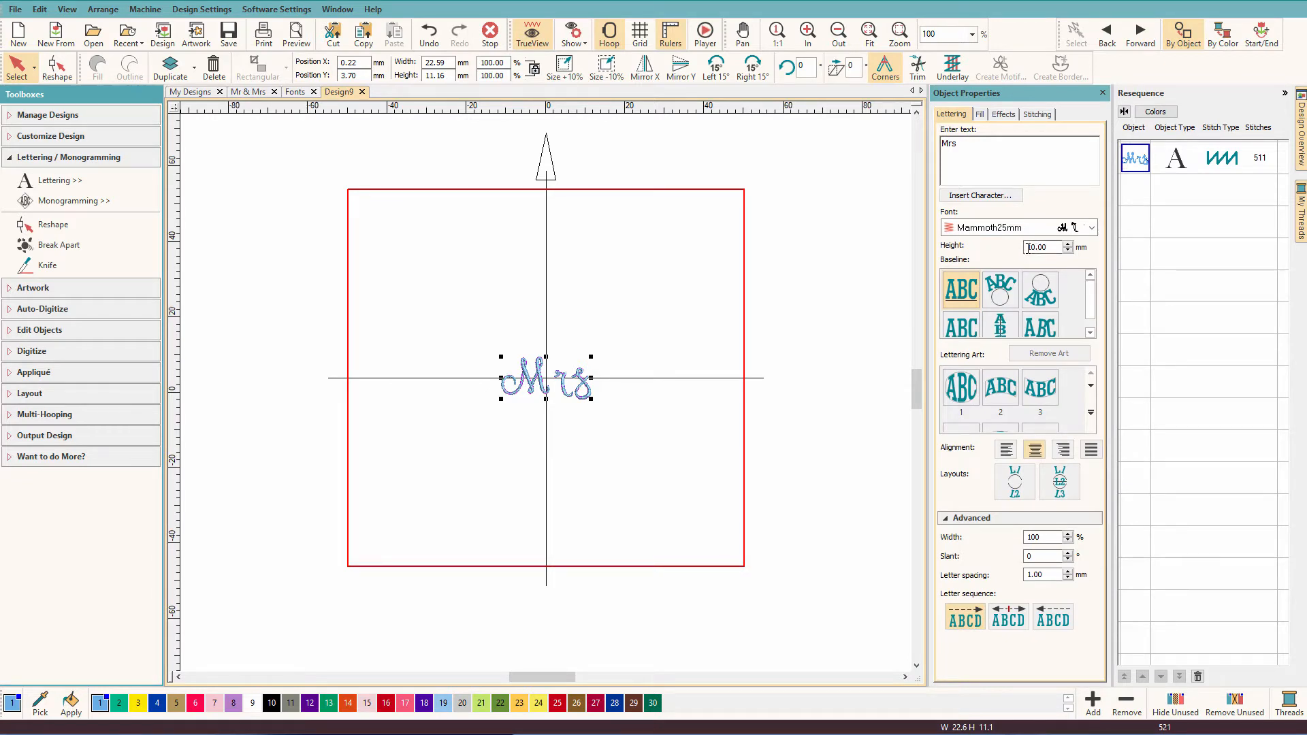
left_click_drag(1036, 248, 1021, 249)
type("25")
key("Return")
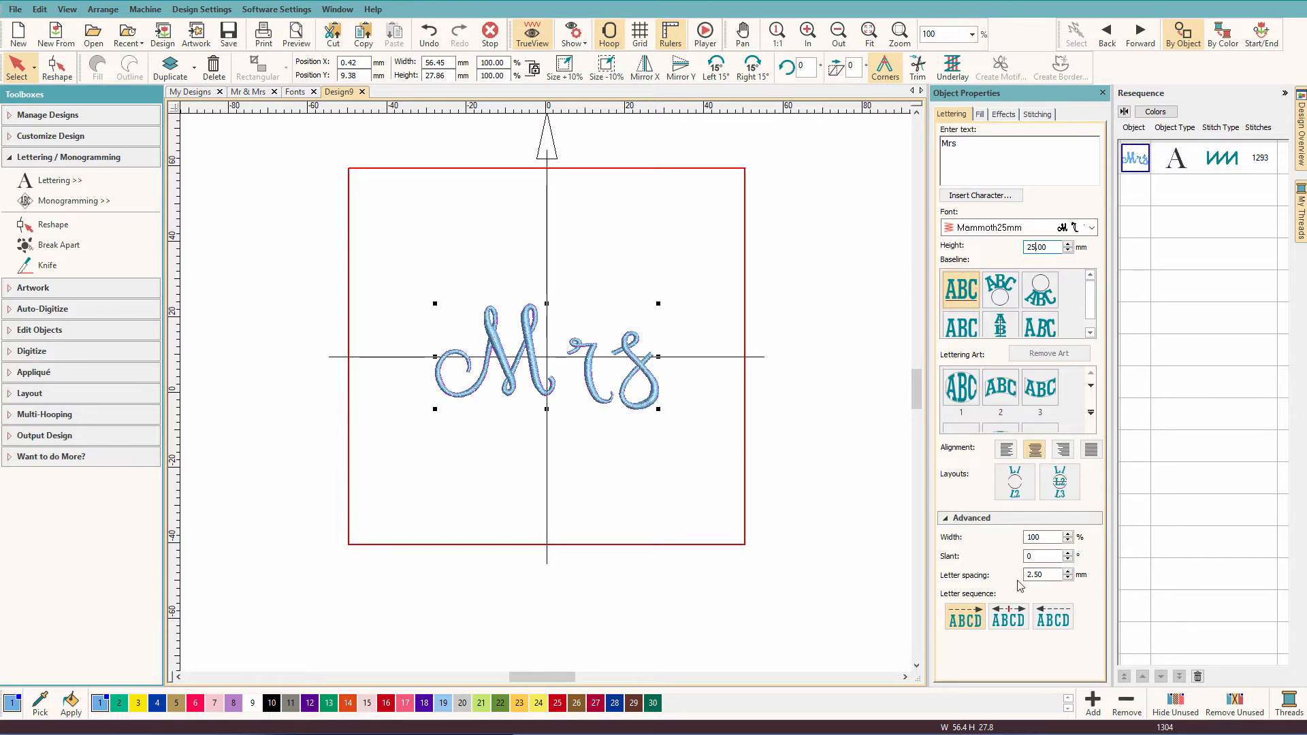
Tighten the letter spacing of the Mrs lettering to 0.60 mm
left_click(1068, 578)
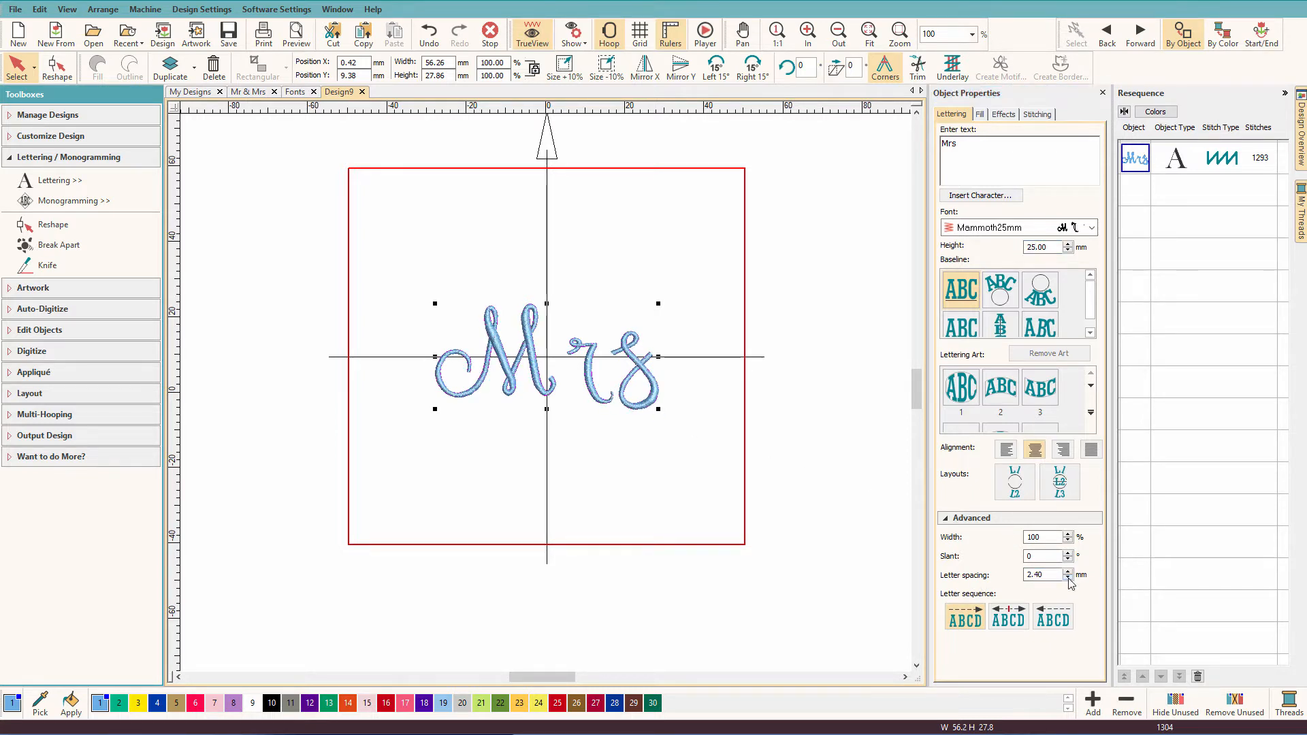
left_click(1068, 578)
left_click(1068, 578)
left_click(1068, 578)
left_click(1069, 578)
left_click(1069, 578)
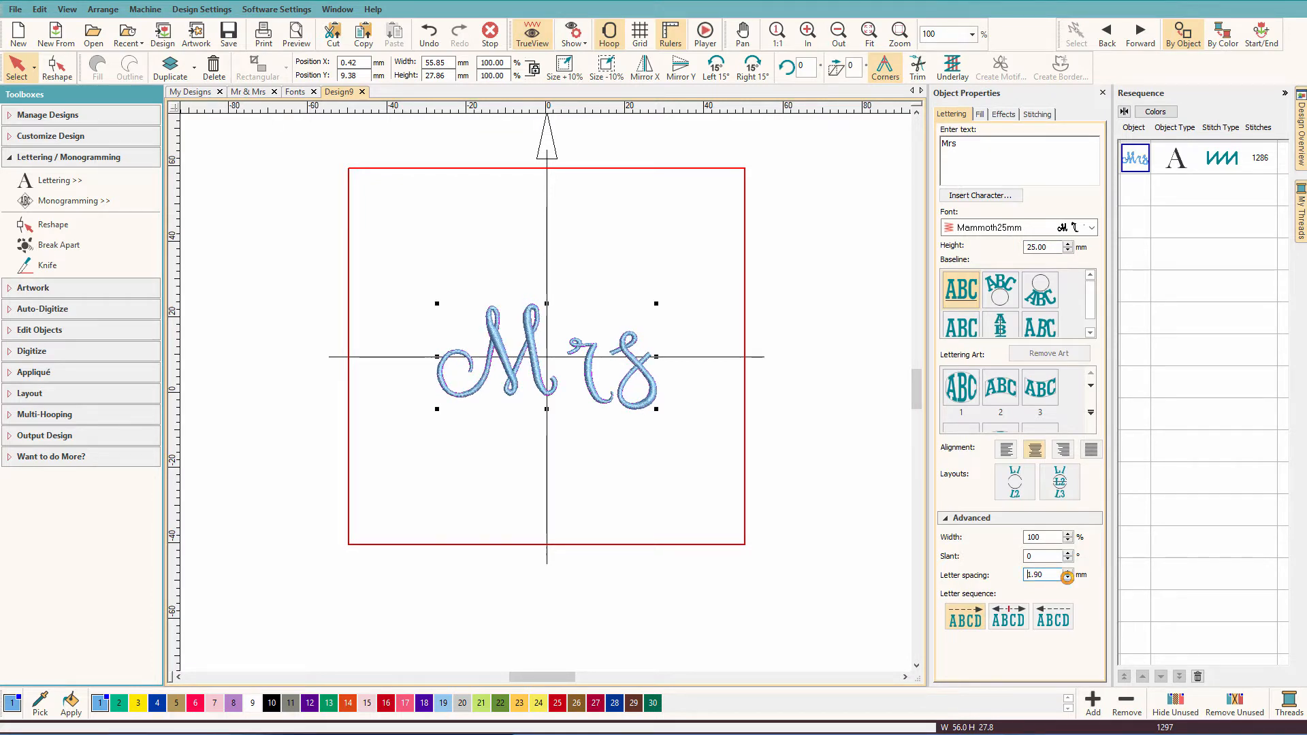
left_click(1067, 577)
left_click(1067, 578)
left_click(1067, 577)
left_click(1067, 578)
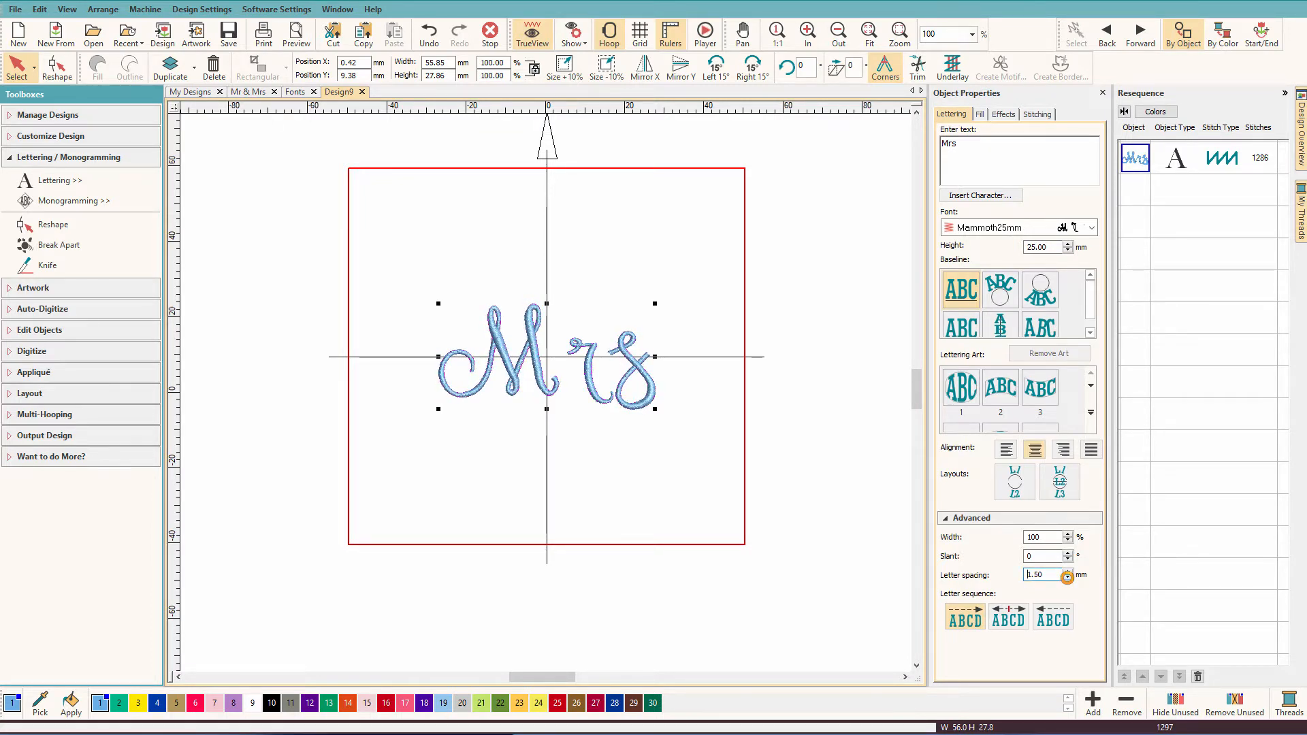
left_click(1067, 577)
left_click(1067, 577)
left_click(1067, 578)
left_click(1067, 577)
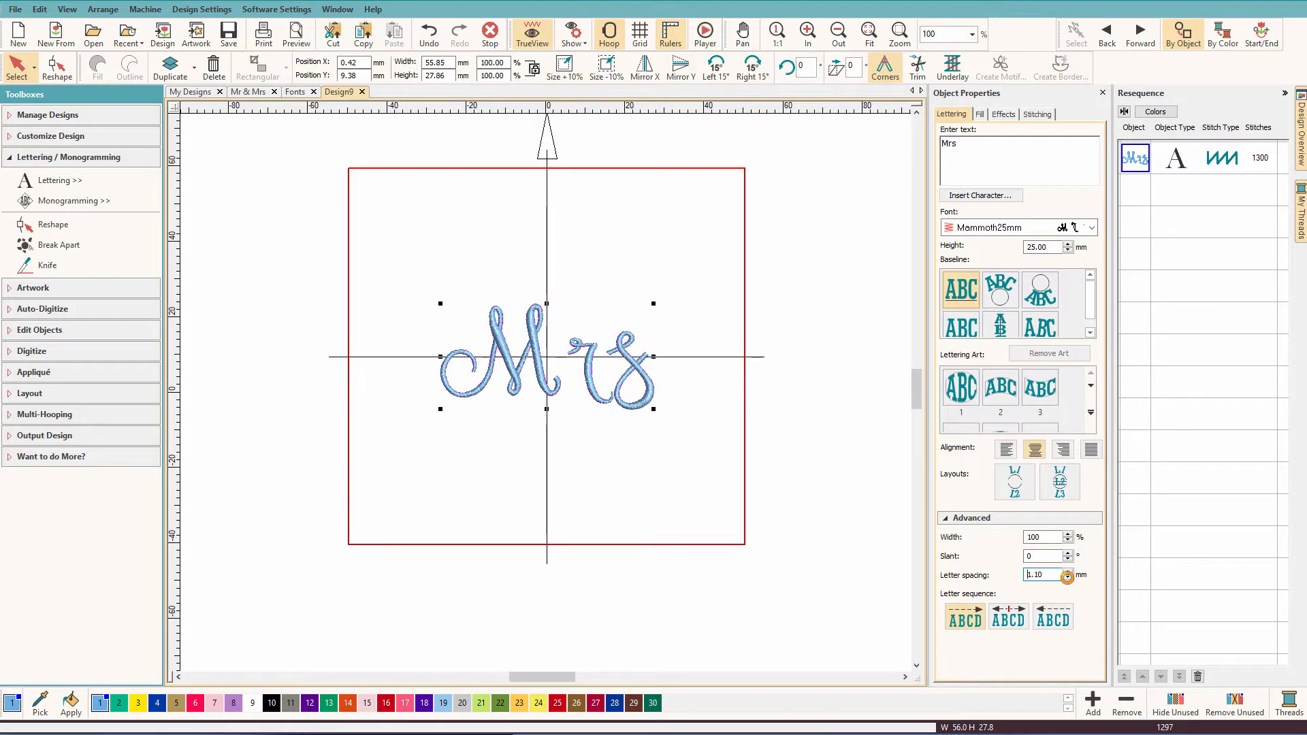
left_click(1067, 577)
left_click(1067, 577)
left_click(1067, 577)
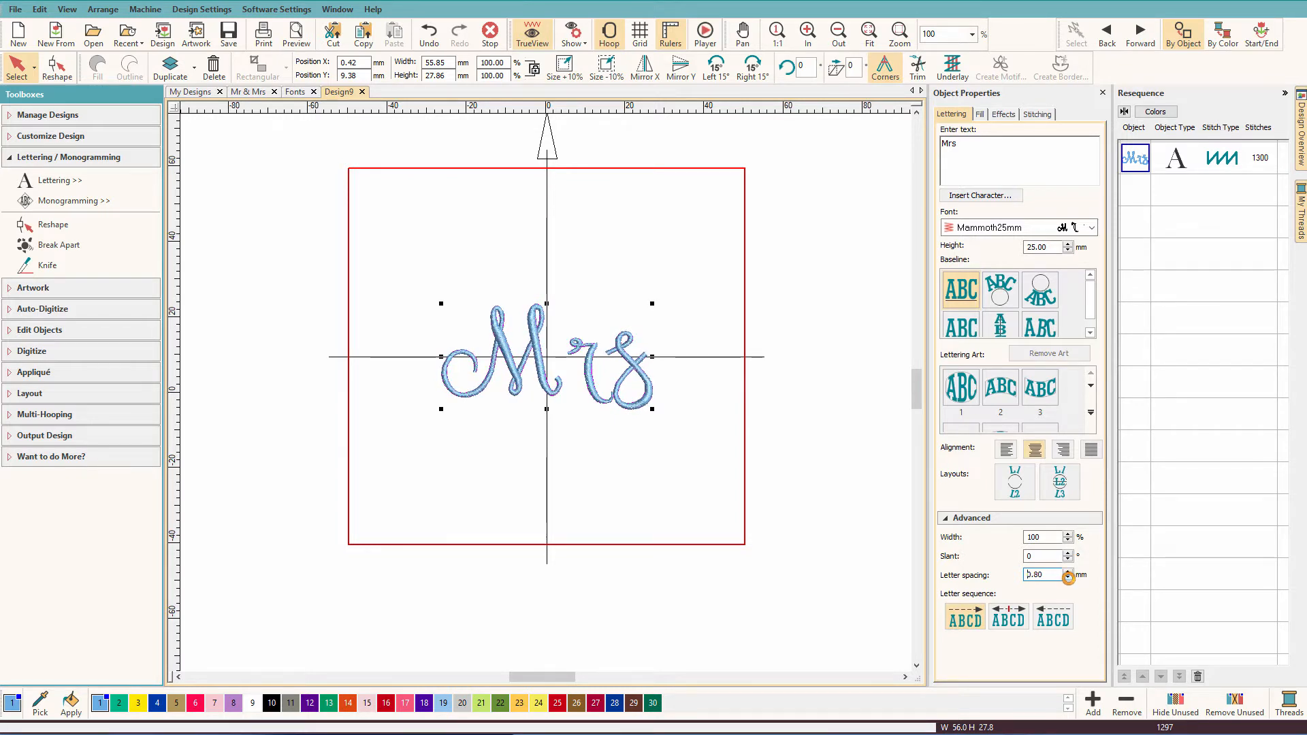
left_click(1067, 577)
left_click(1067, 578)
left_click(1067, 577)
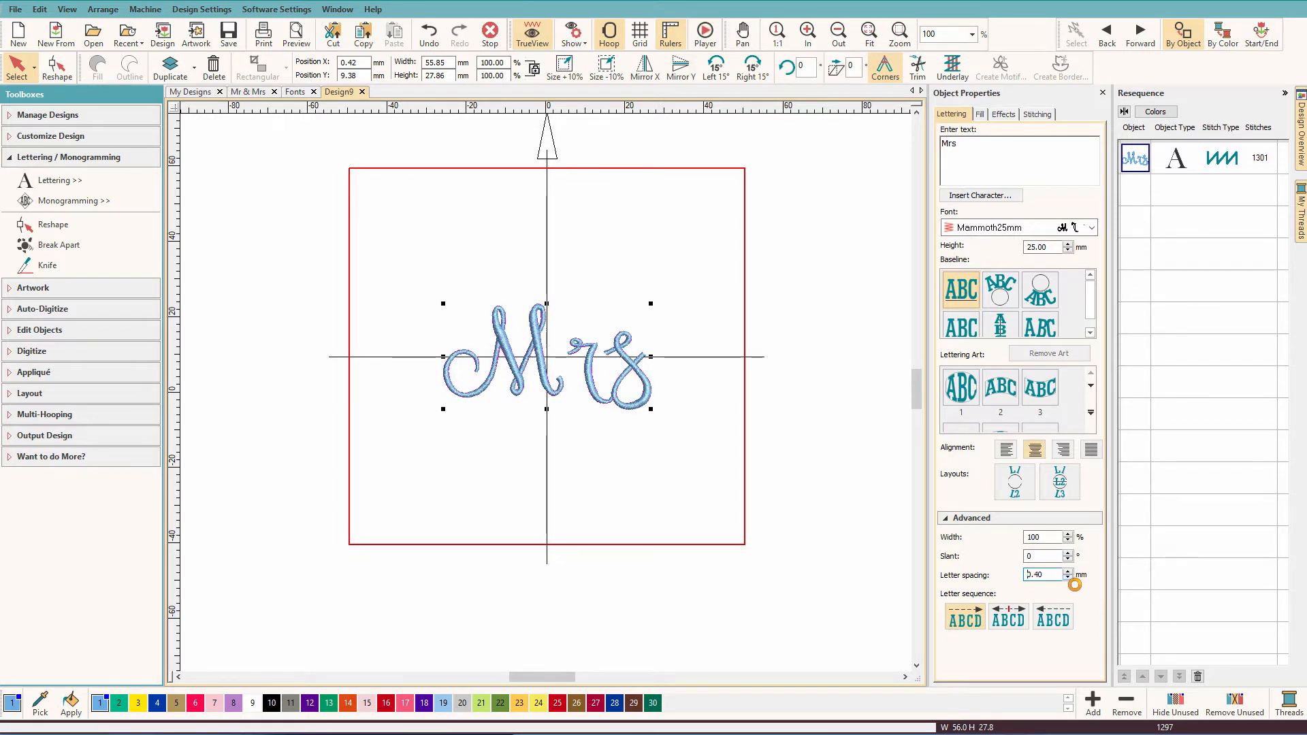
left_click(1067, 578)
left_click(1067, 578)
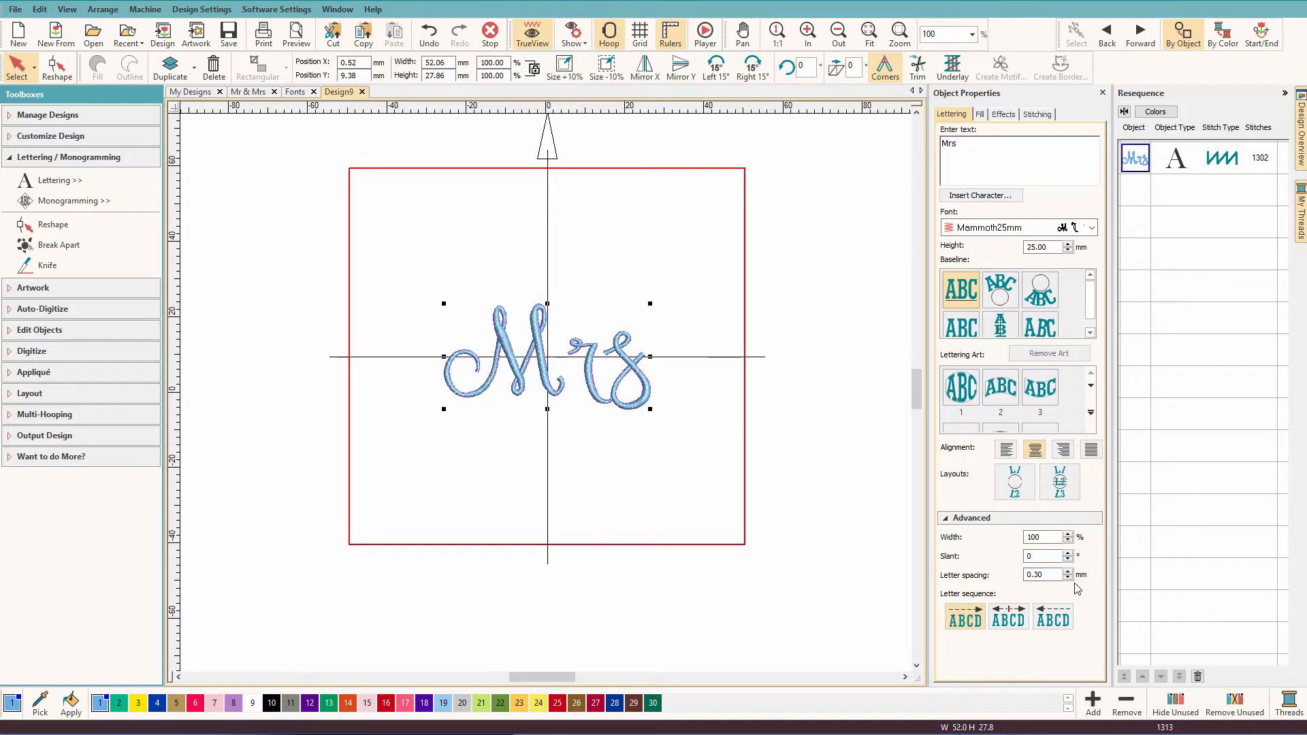
left_click(1067, 572)
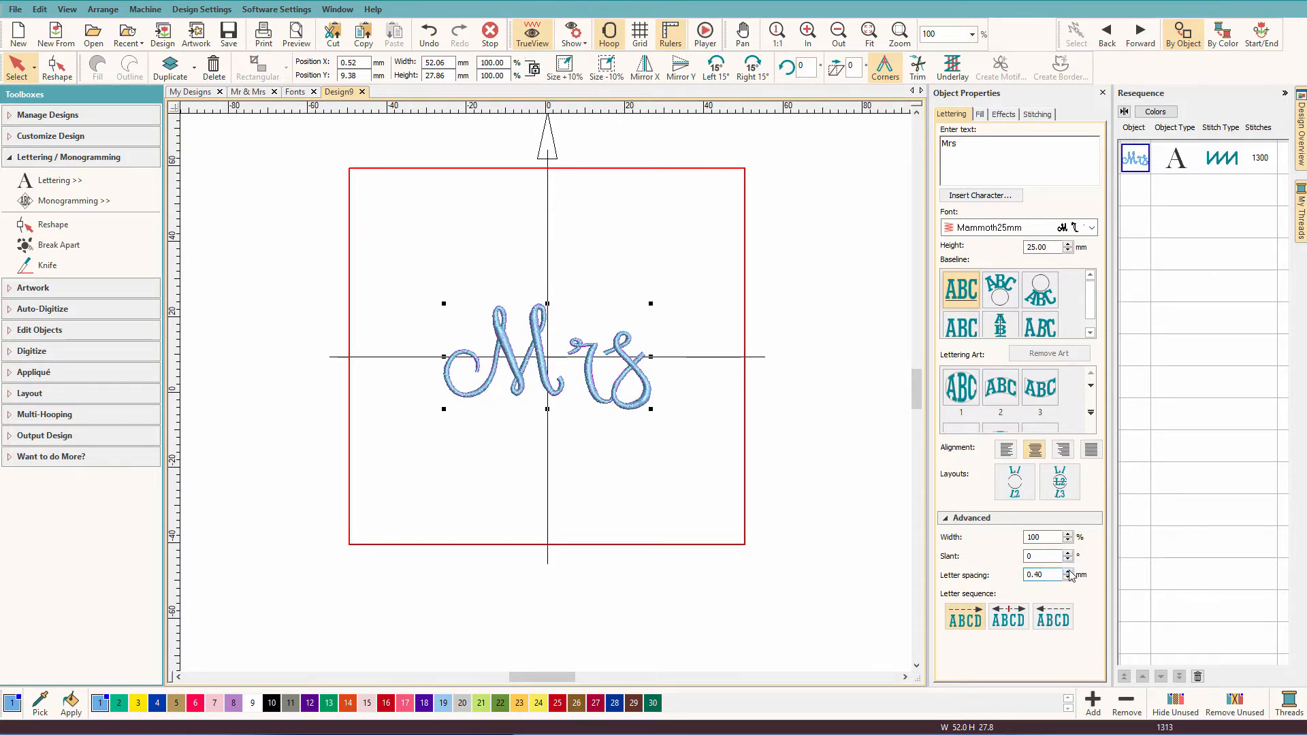
left_click(1068, 572)
left_click(1068, 572)
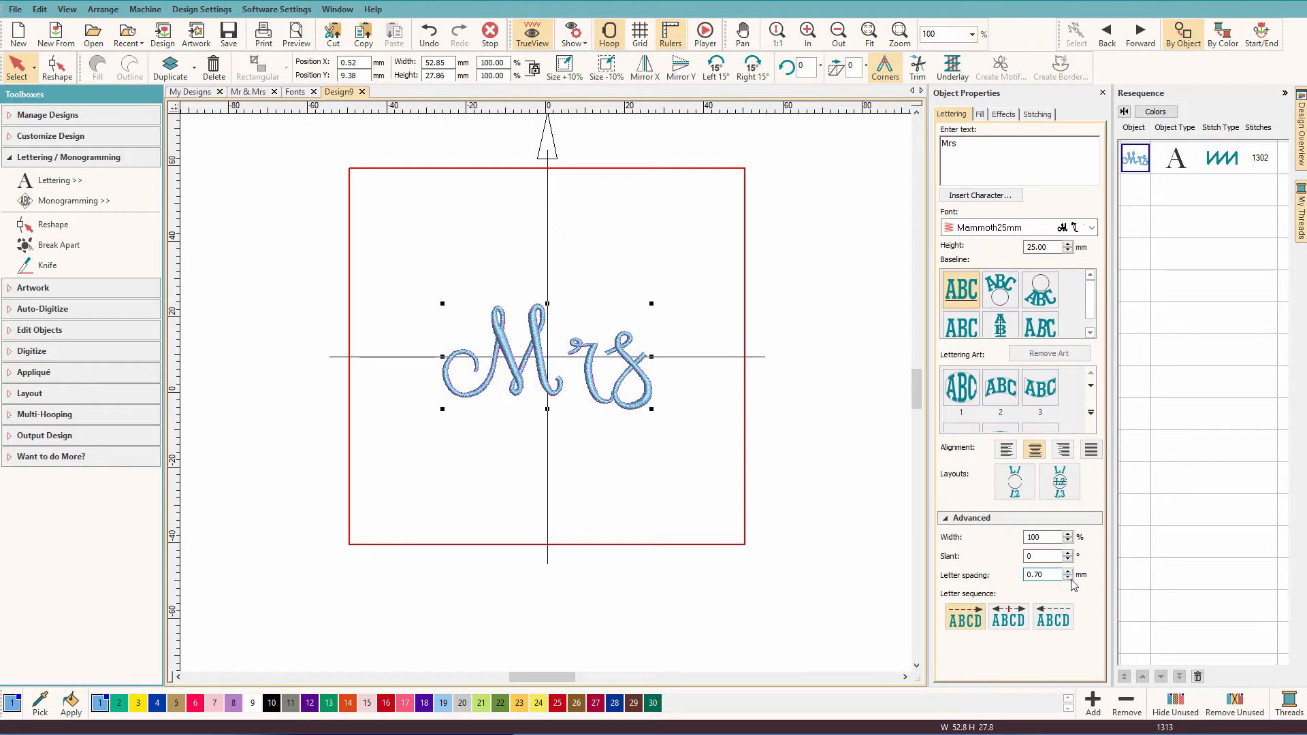
left_click(1067, 577)
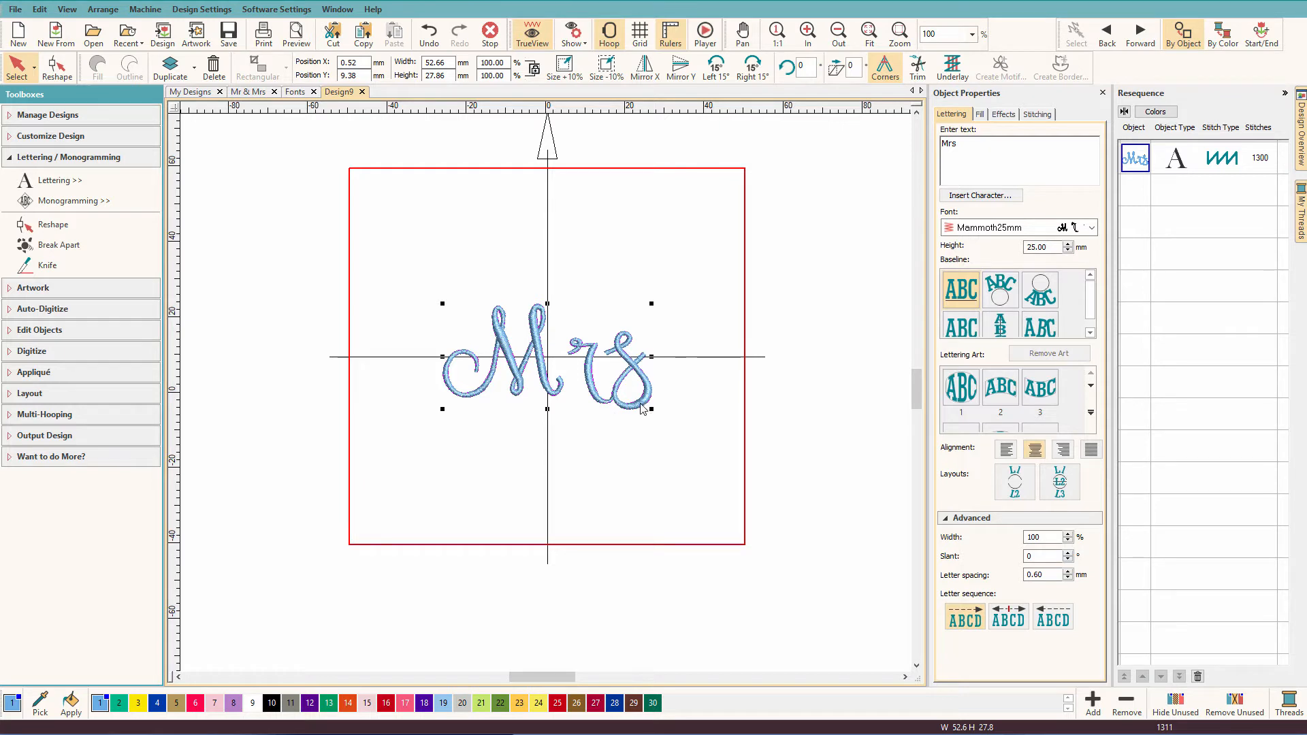
Duplicate the Mrs lettering above the original and change the copy's text to Mr
left_click_drag(640, 407, 600, 280)
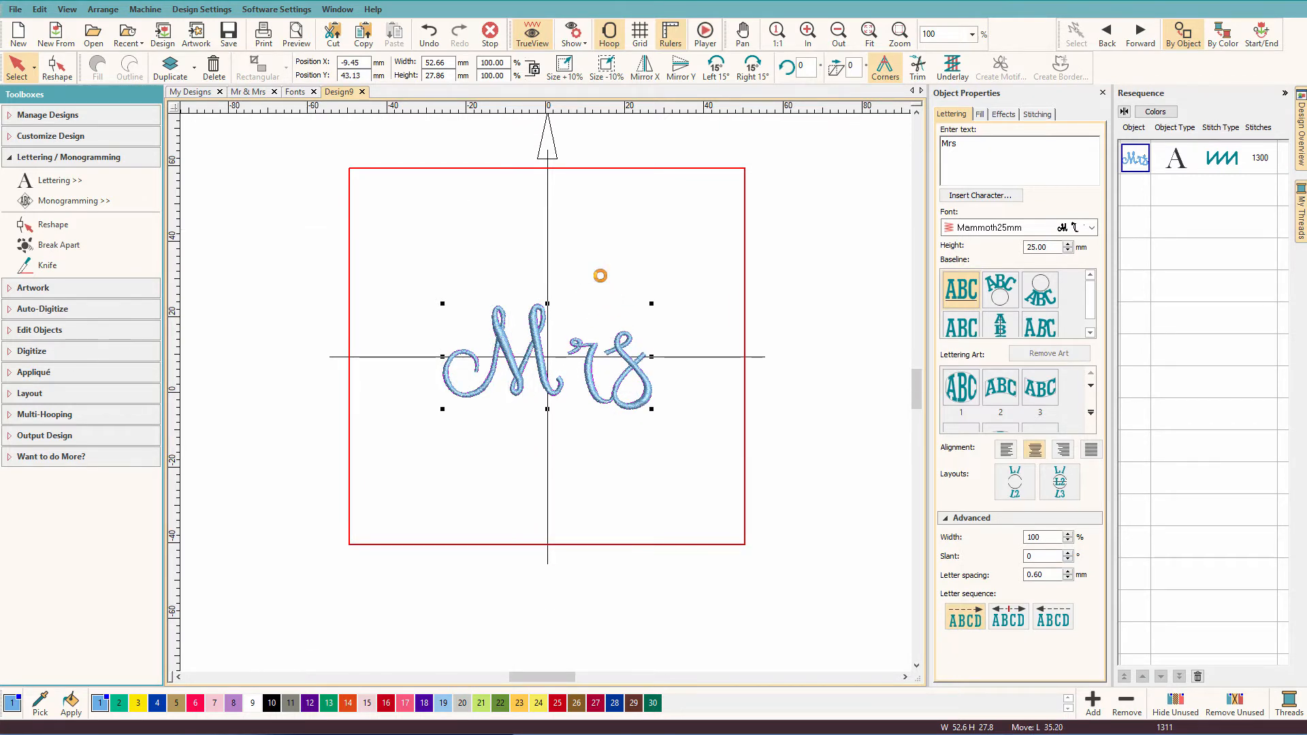
left_click(989, 141)
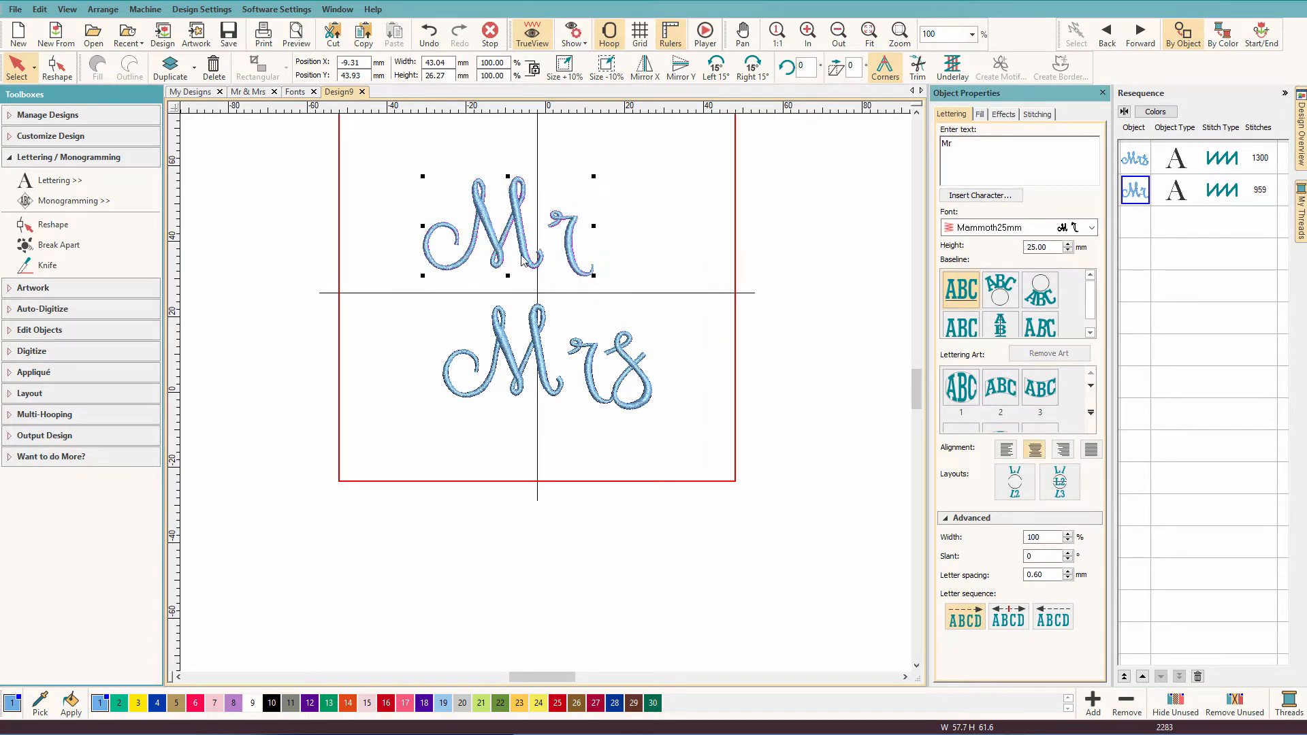
Stagger the two words, placing Mr at about X -19.1, Y 48.1 mm and Mrs at about X 1.0, Y 13.2 mm
left_click_drag(522, 246, 484, 230)
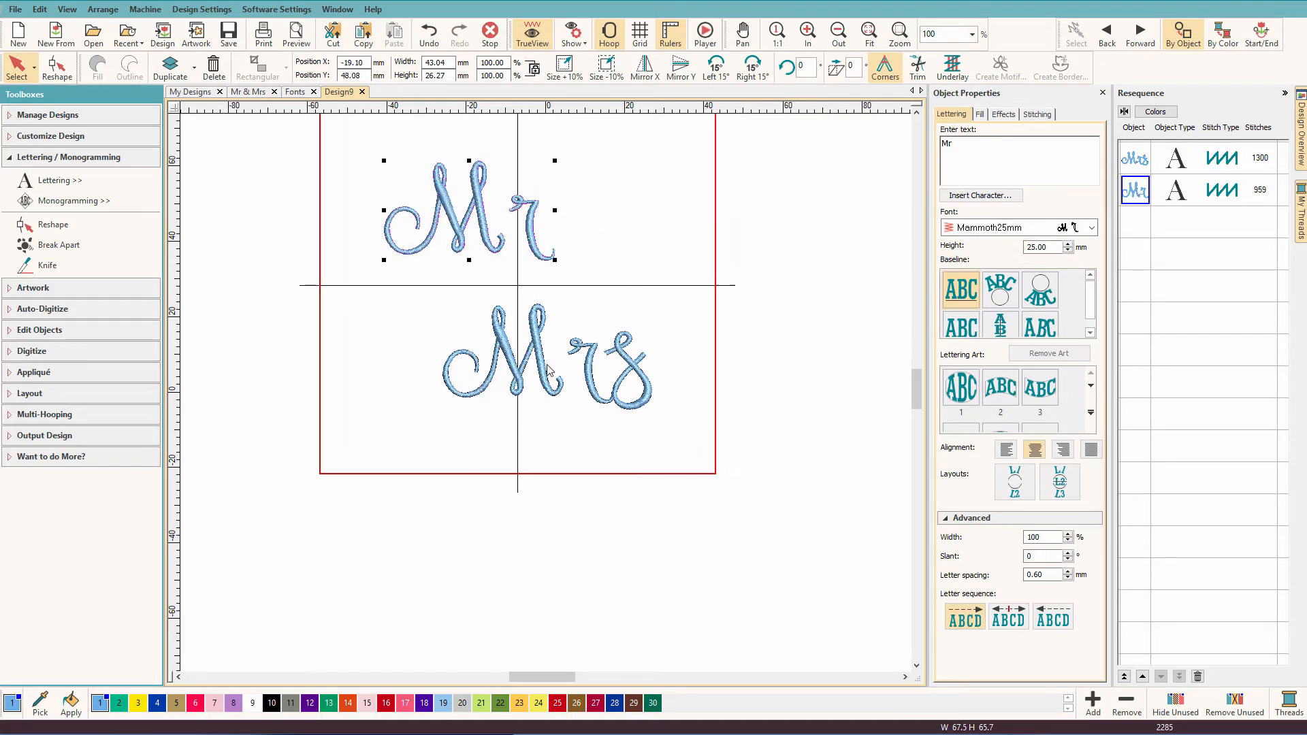
left_click_drag(548, 358, 501, 355)
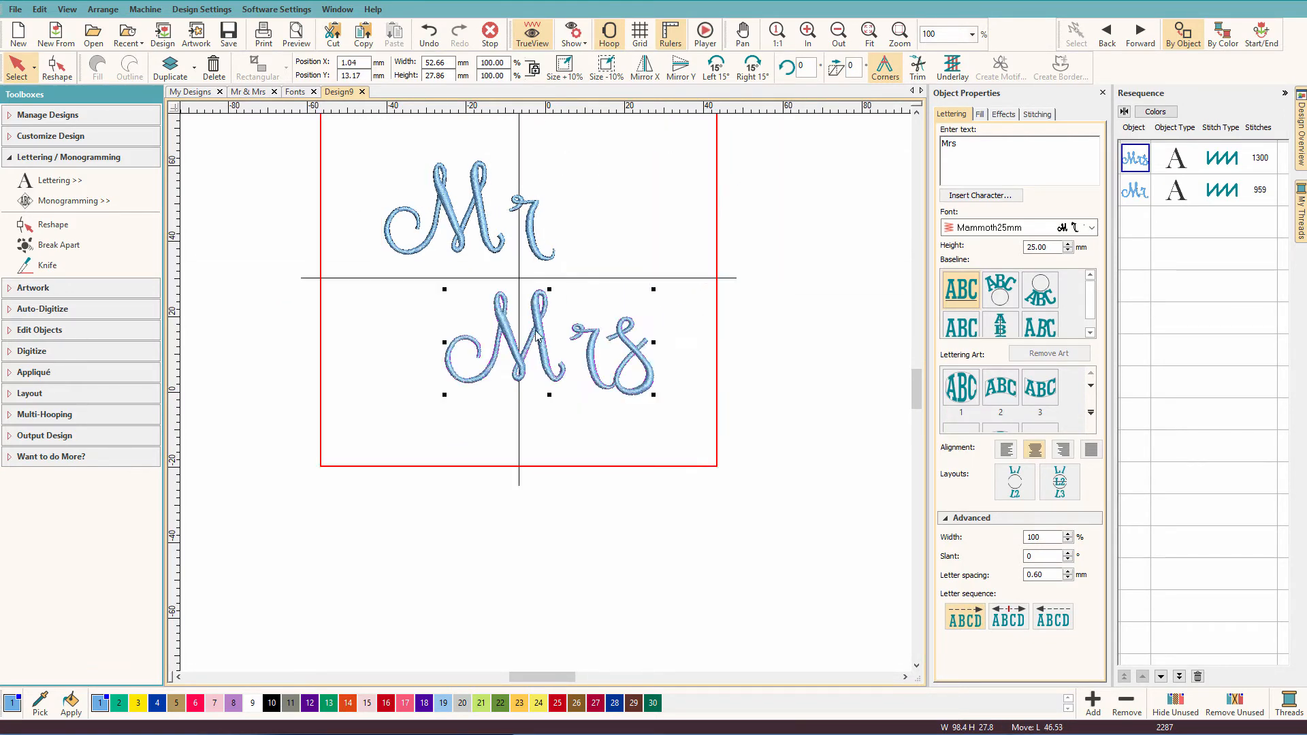
Check the finished Mr & Mrs design for reference, break the new design's Mr lettering apart into separate letters and select its M
left_click(484, 230)
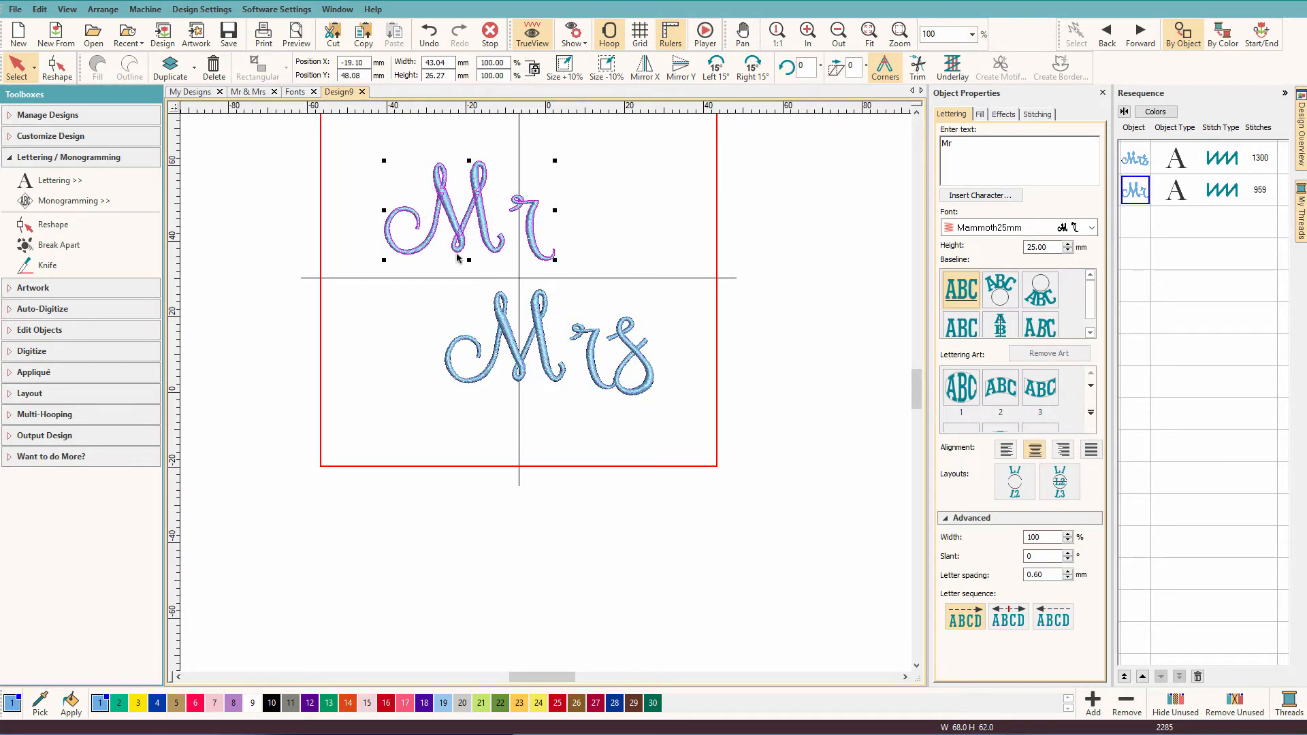
left_click(248, 92)
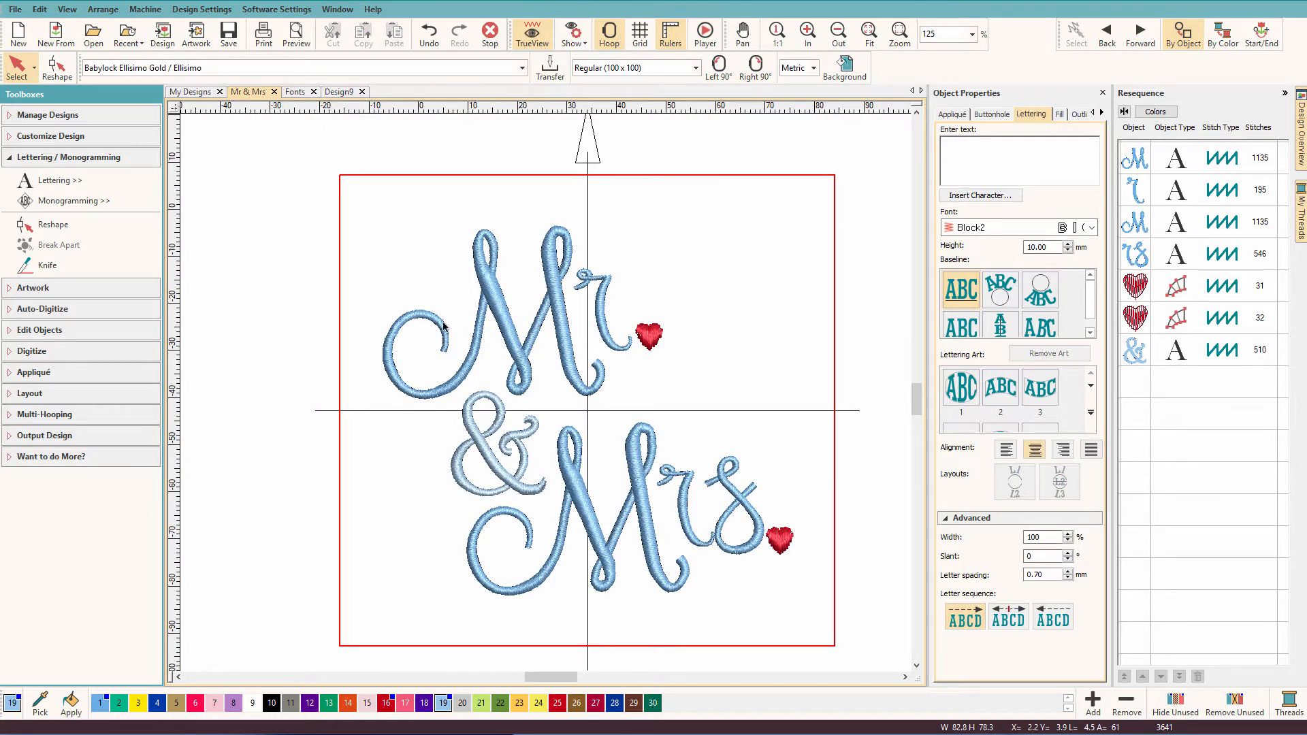
left_click(346, 96)
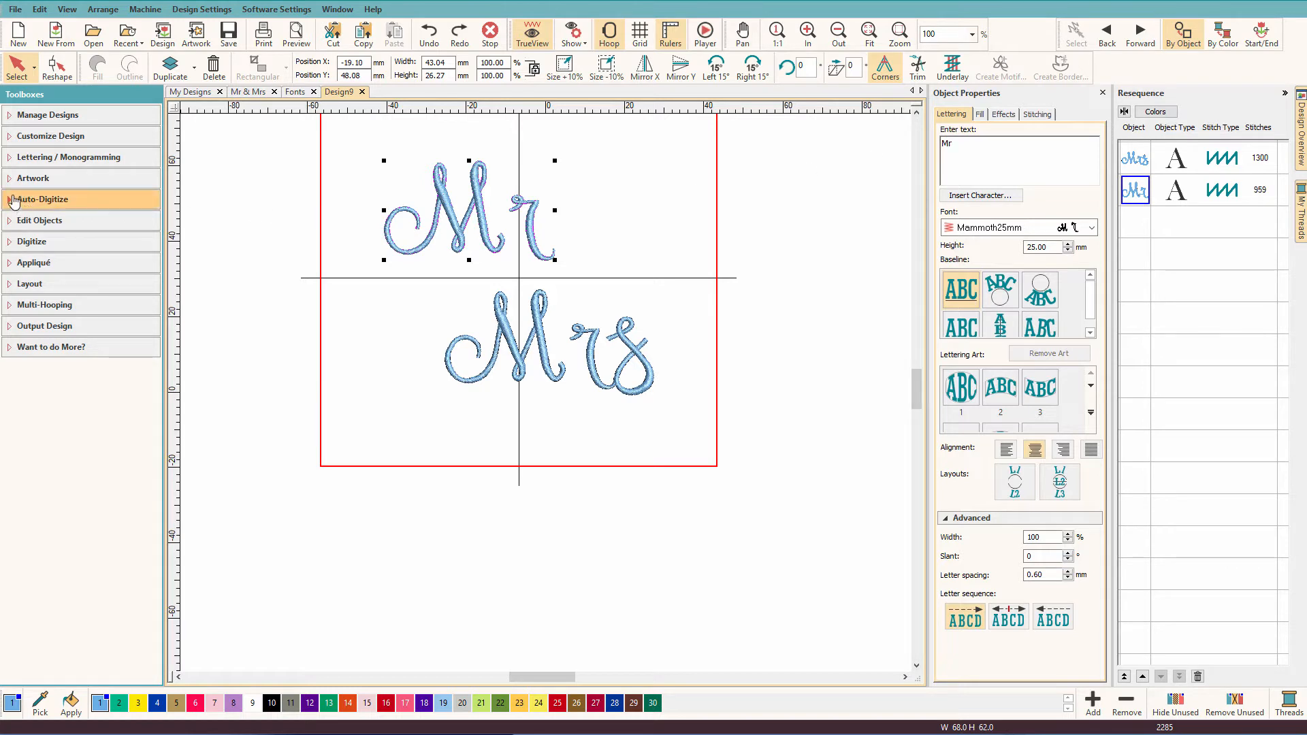
left_click(8, 160)
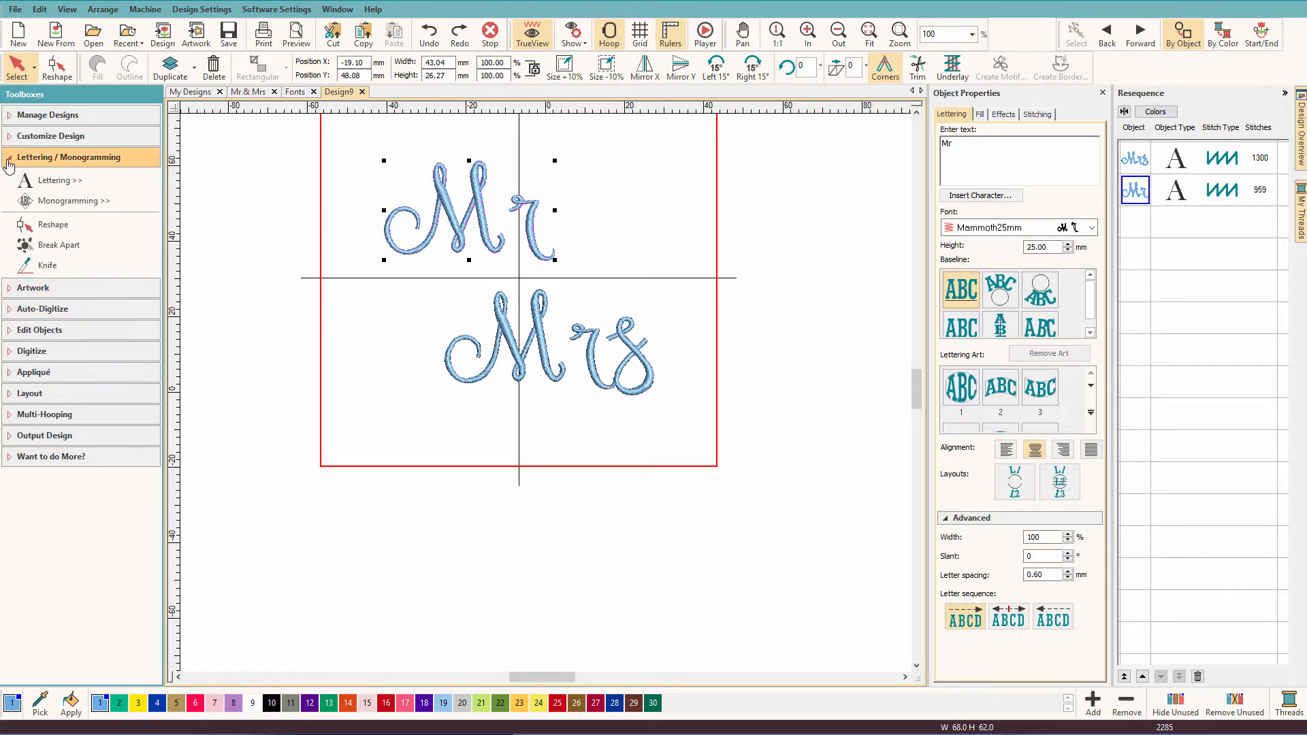
left_click(29, 250)
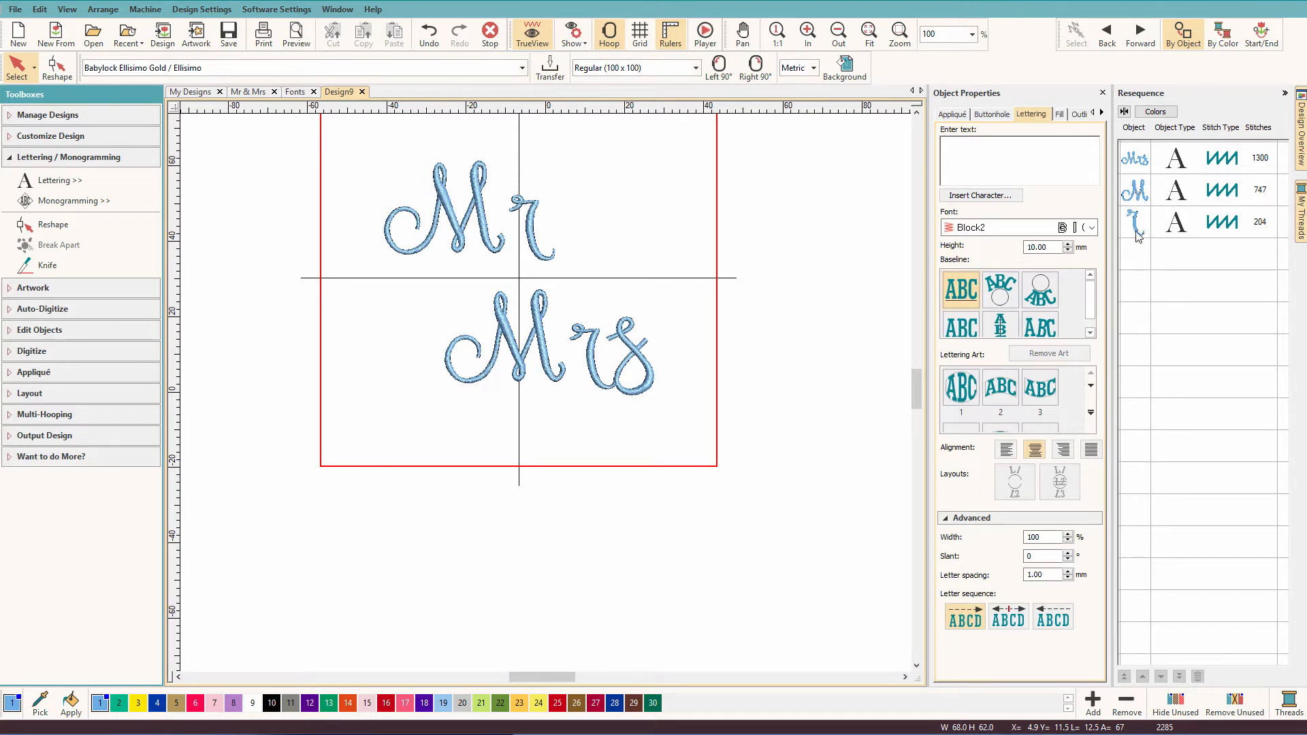
left_click(1135, 190)
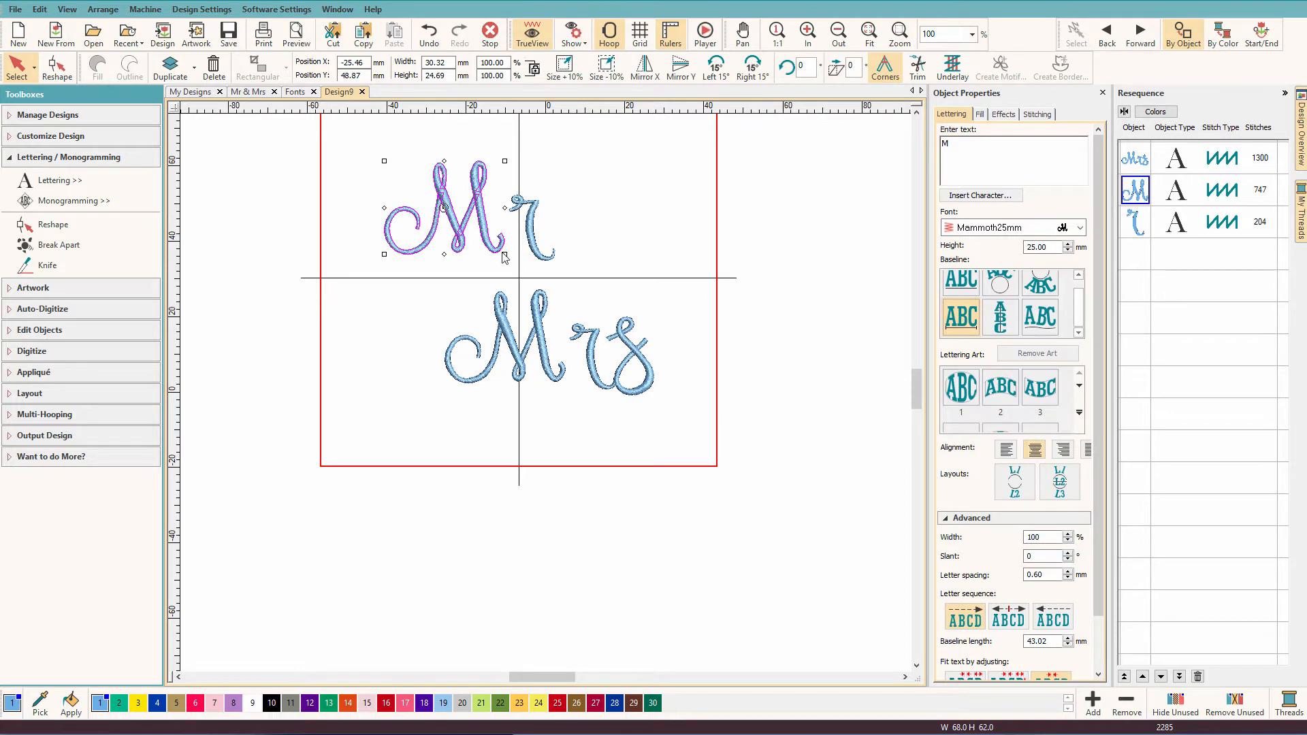
Enlarge the Mr word's M to about 44.7 × 36.4 mm and raise its r to about X -2.5, Y 49.4 mm
left_click_drag(505, 254, 533, 286)
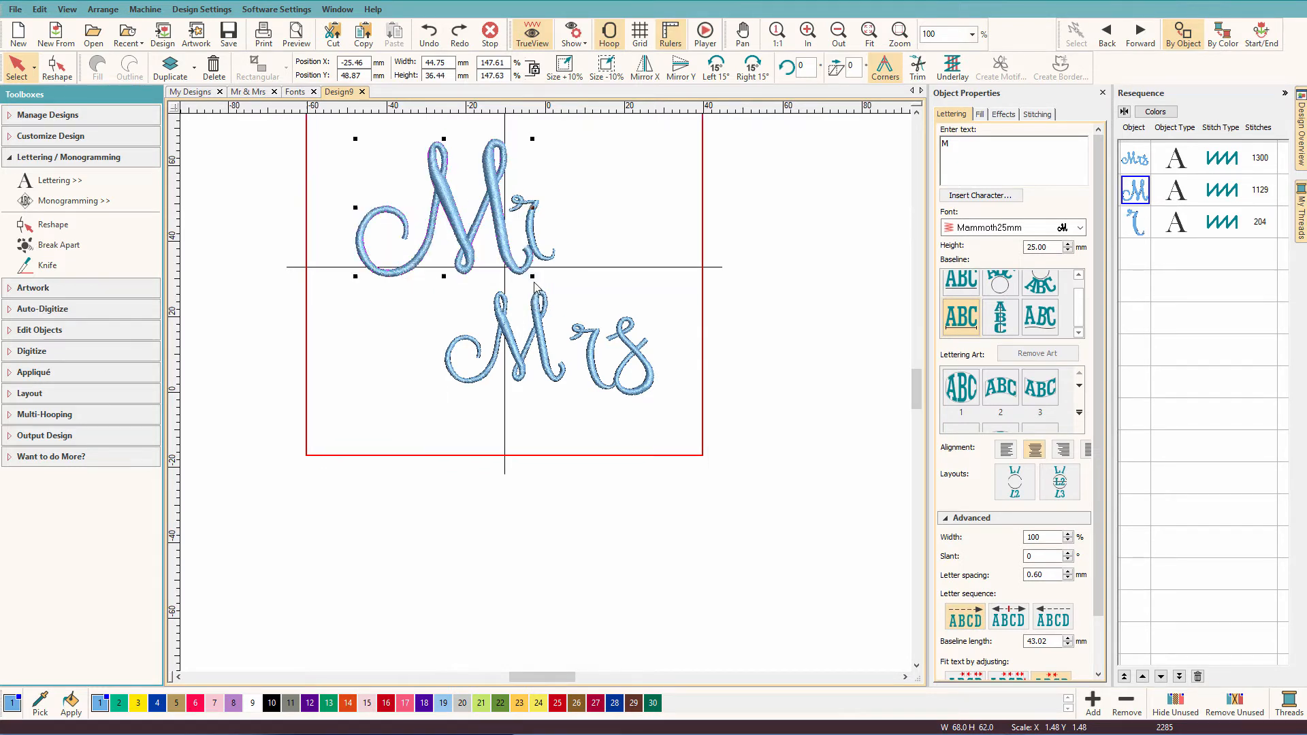
left_click(533, 237)
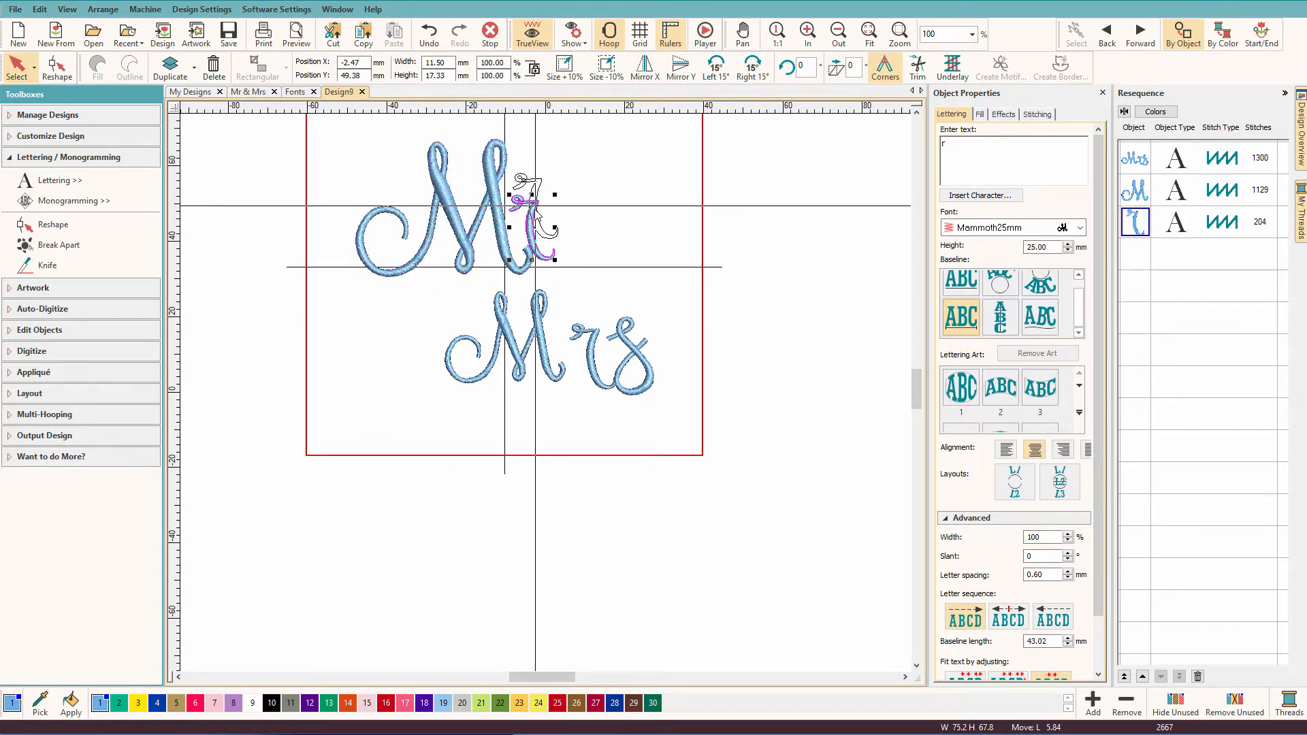
left_click(500, 233)
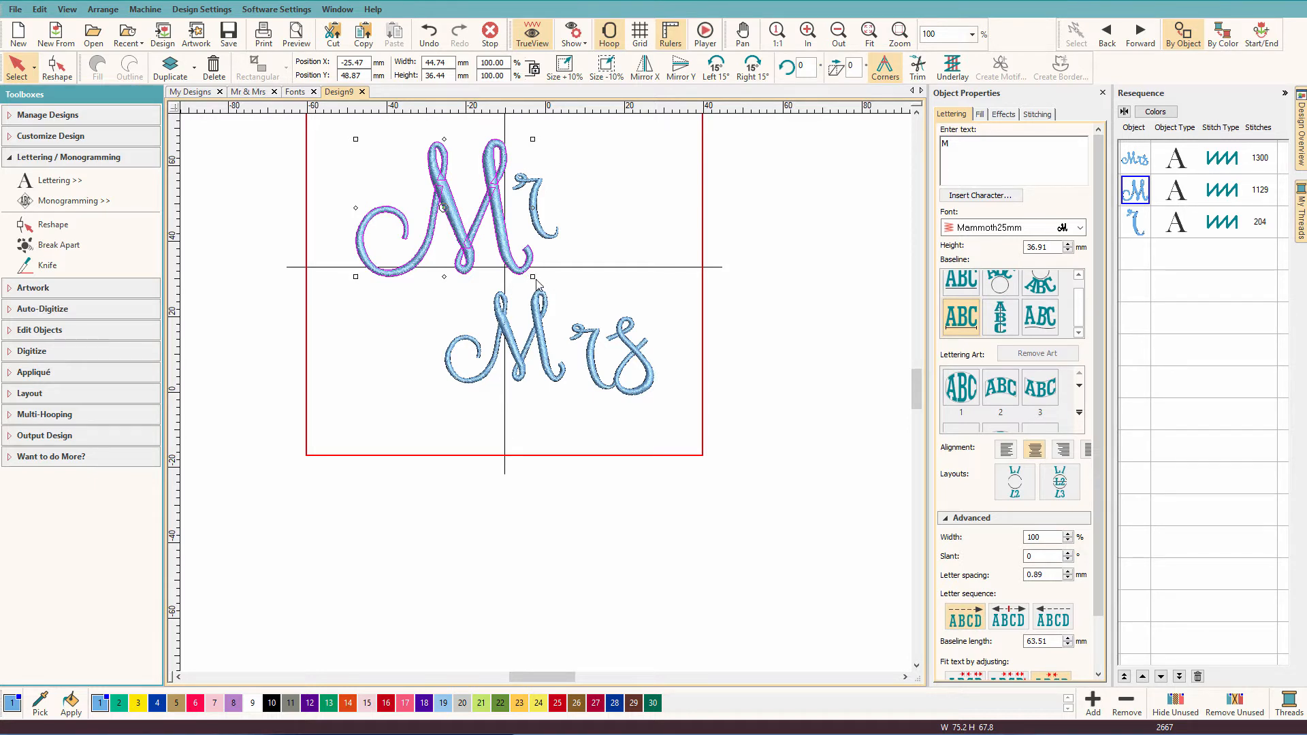
left_click(514, 296)
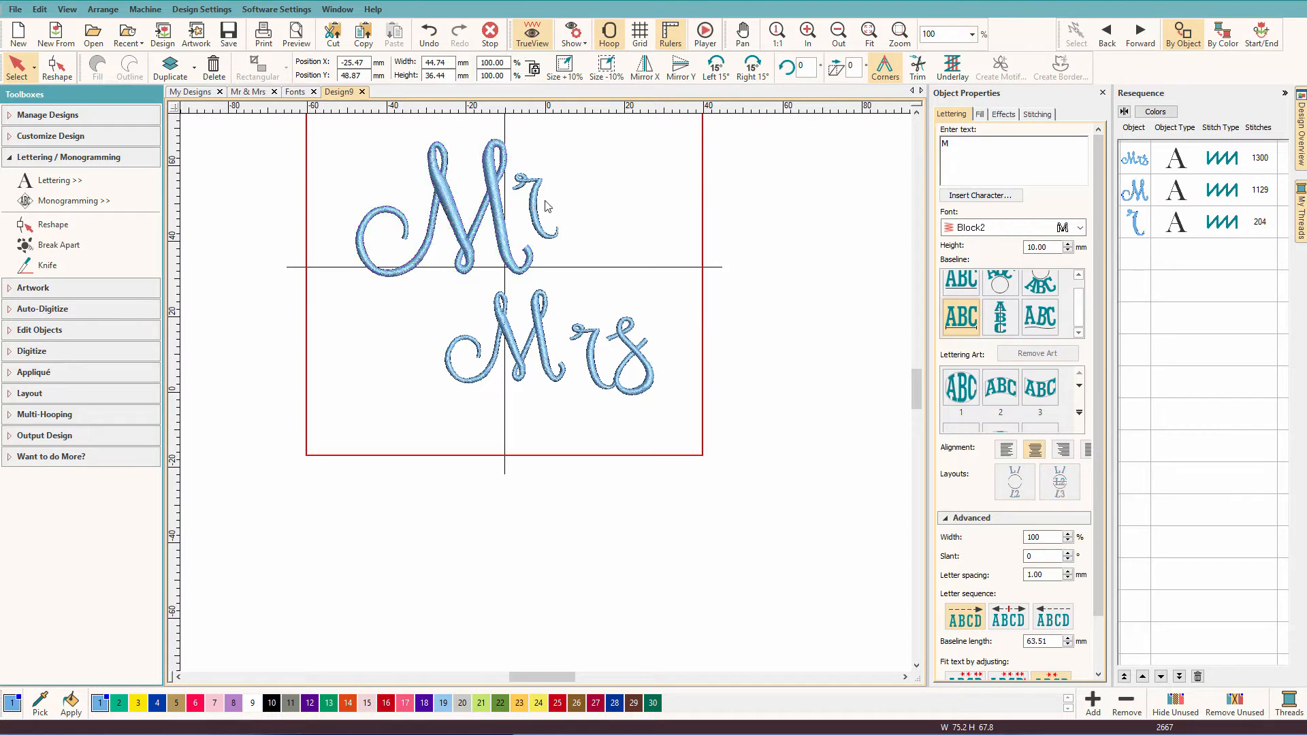
Remove the M from the Mrs lettering so its text is rs, and nudge the upper r to X -2.97 mm
left_click(559, 359)
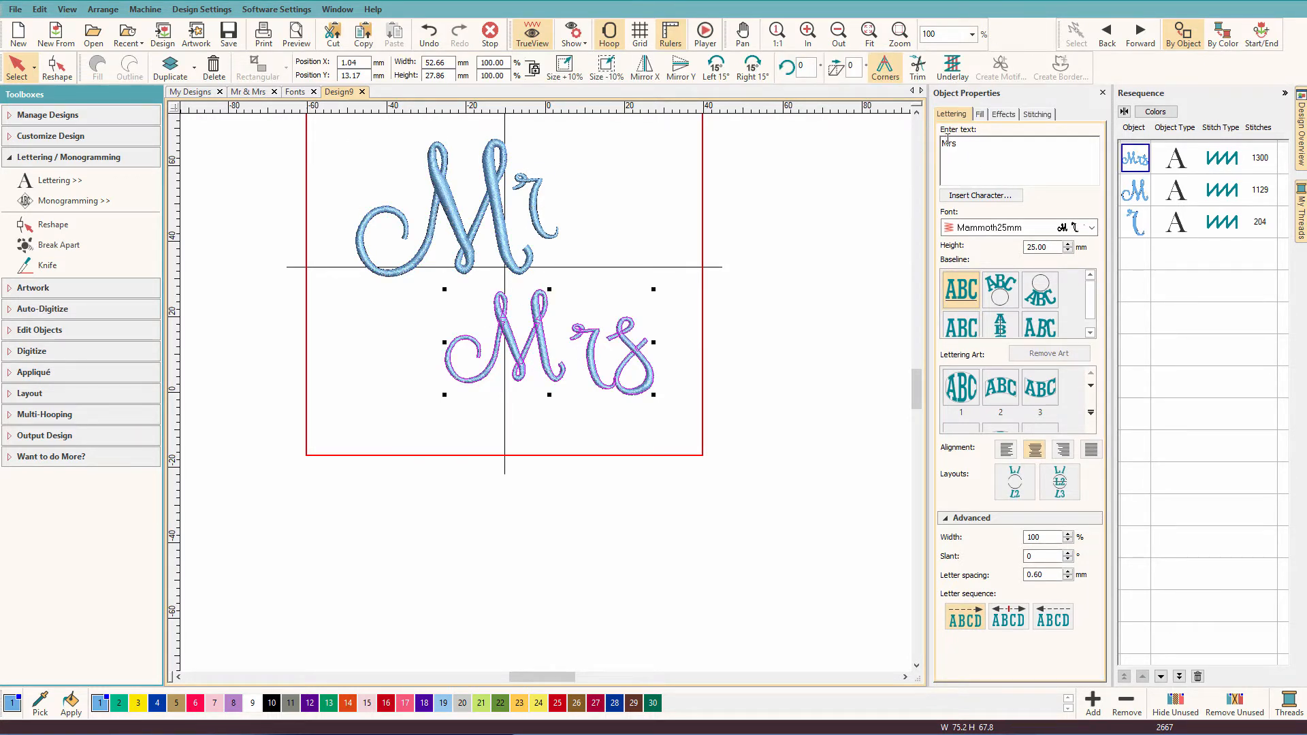
left_click_drag(948, 141, 926, 138)
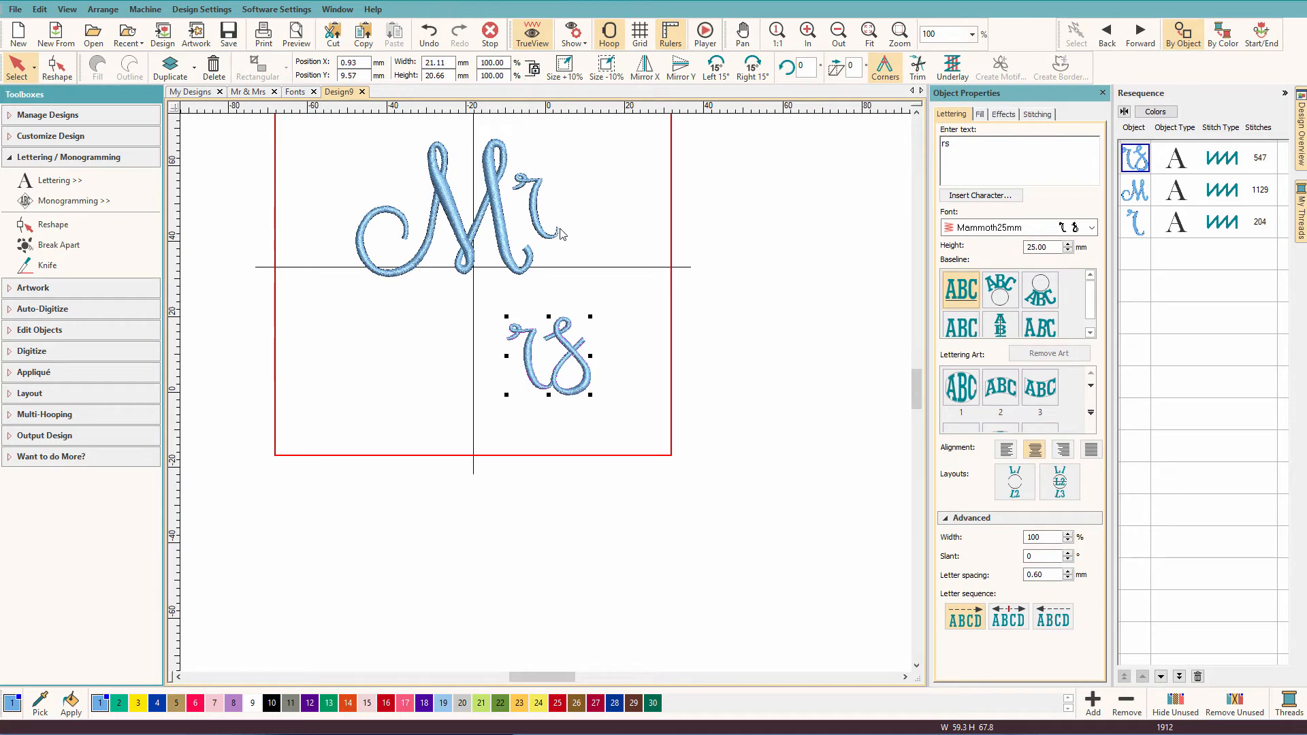
left_click(537, 215)
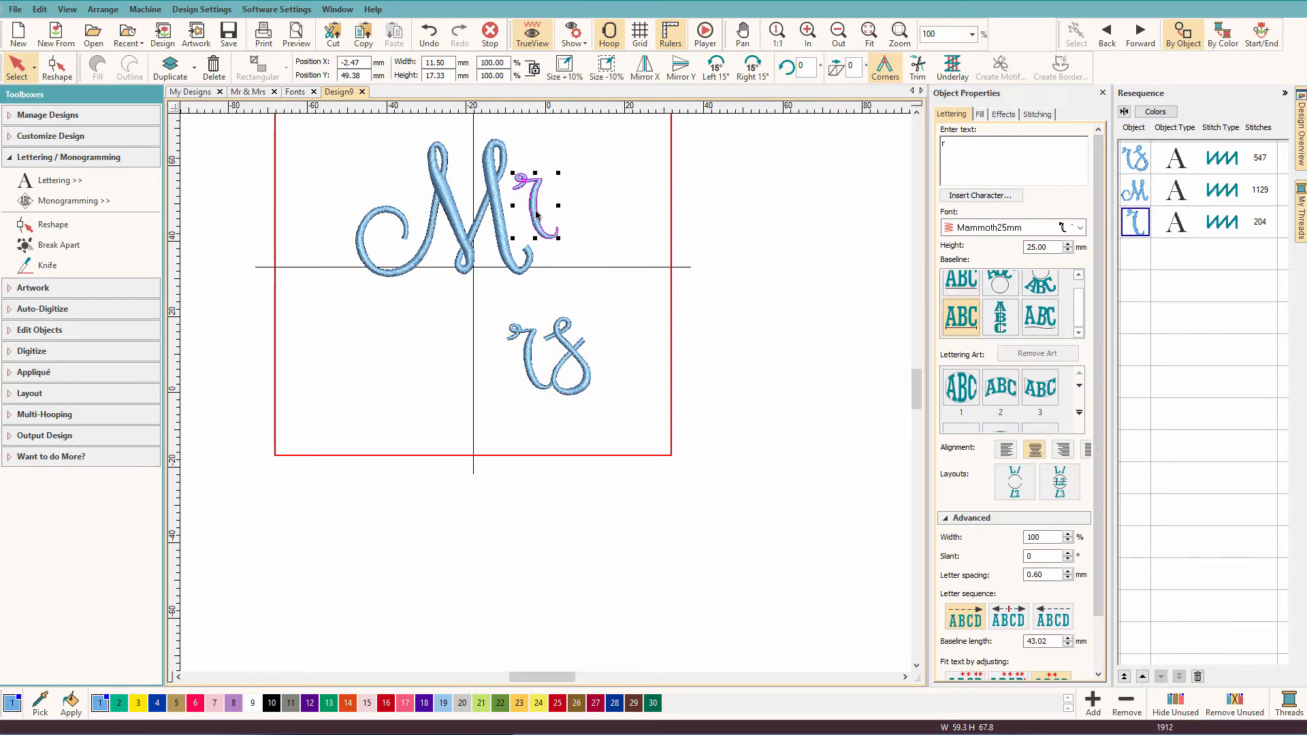
key("Left")
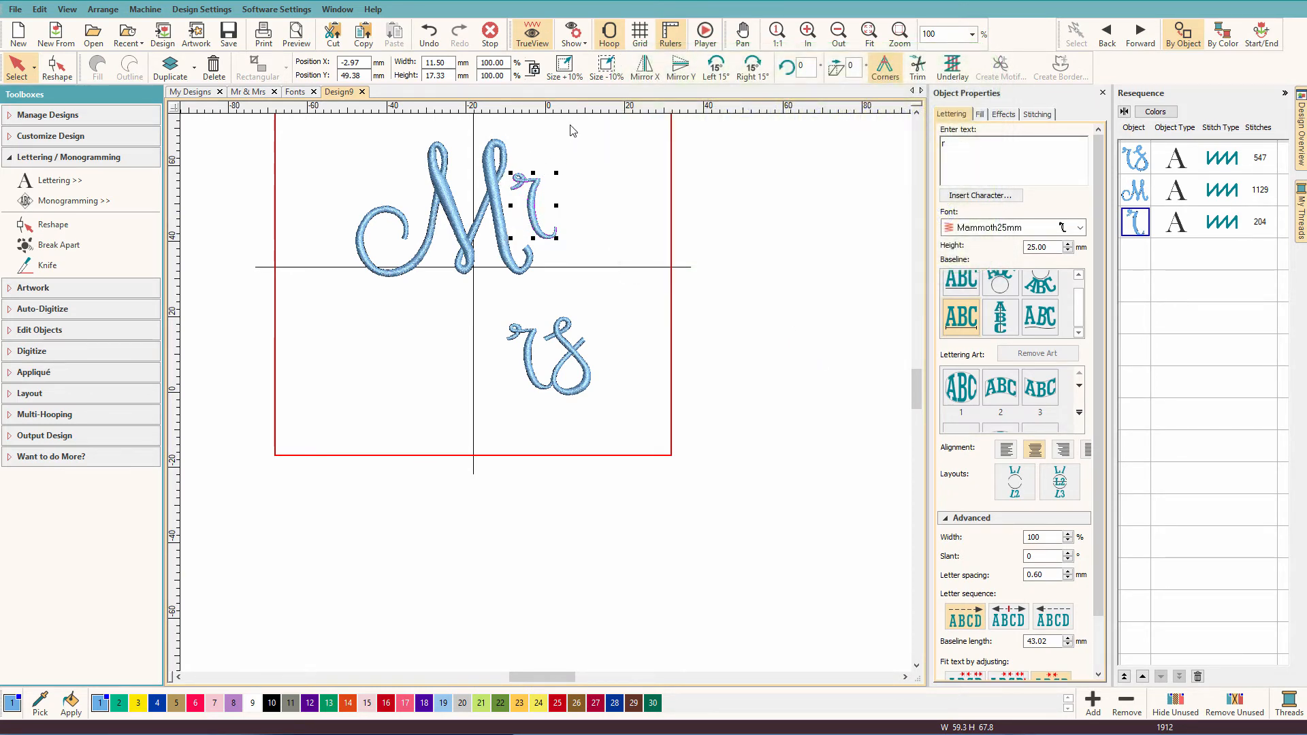
Duplicate the upper M and r down in front of the rs lettering and delete the copied r
left_click_drag(595, 123, 313, 298)
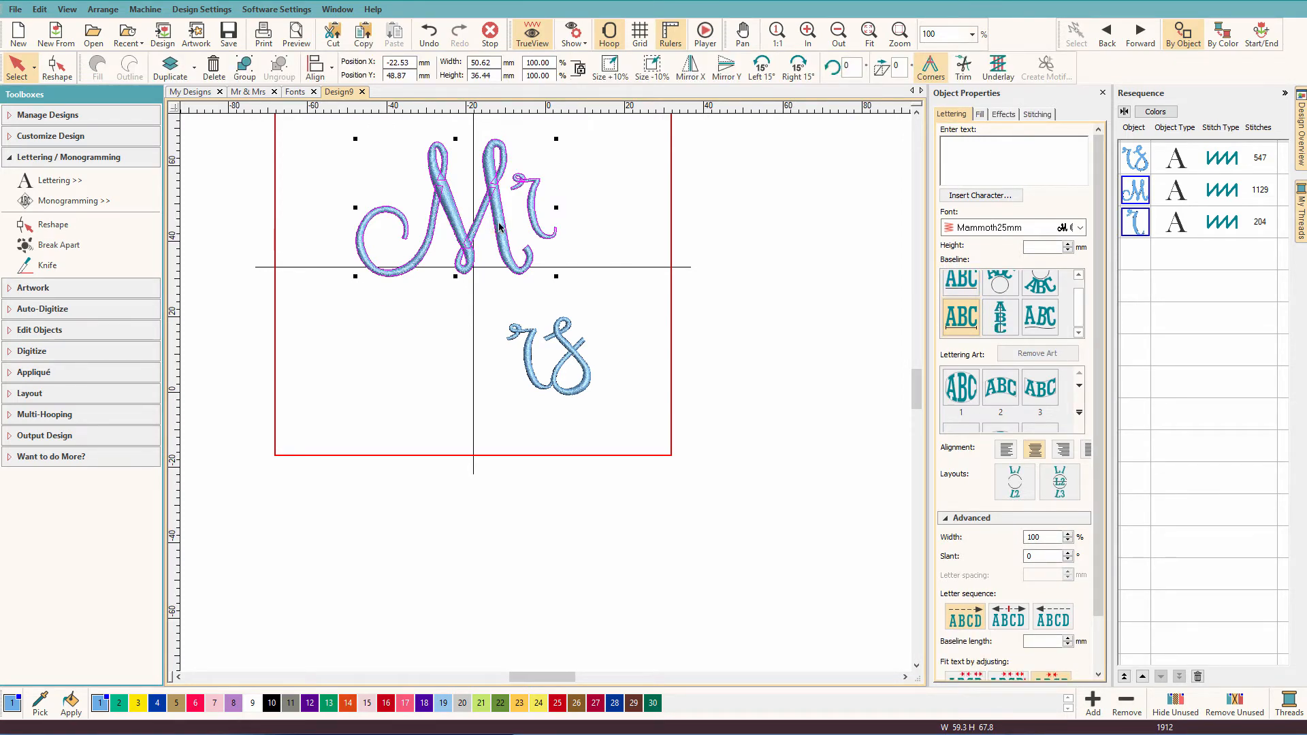
left_click_drag(499, 227, 498, 378)
left_click(619, 283)
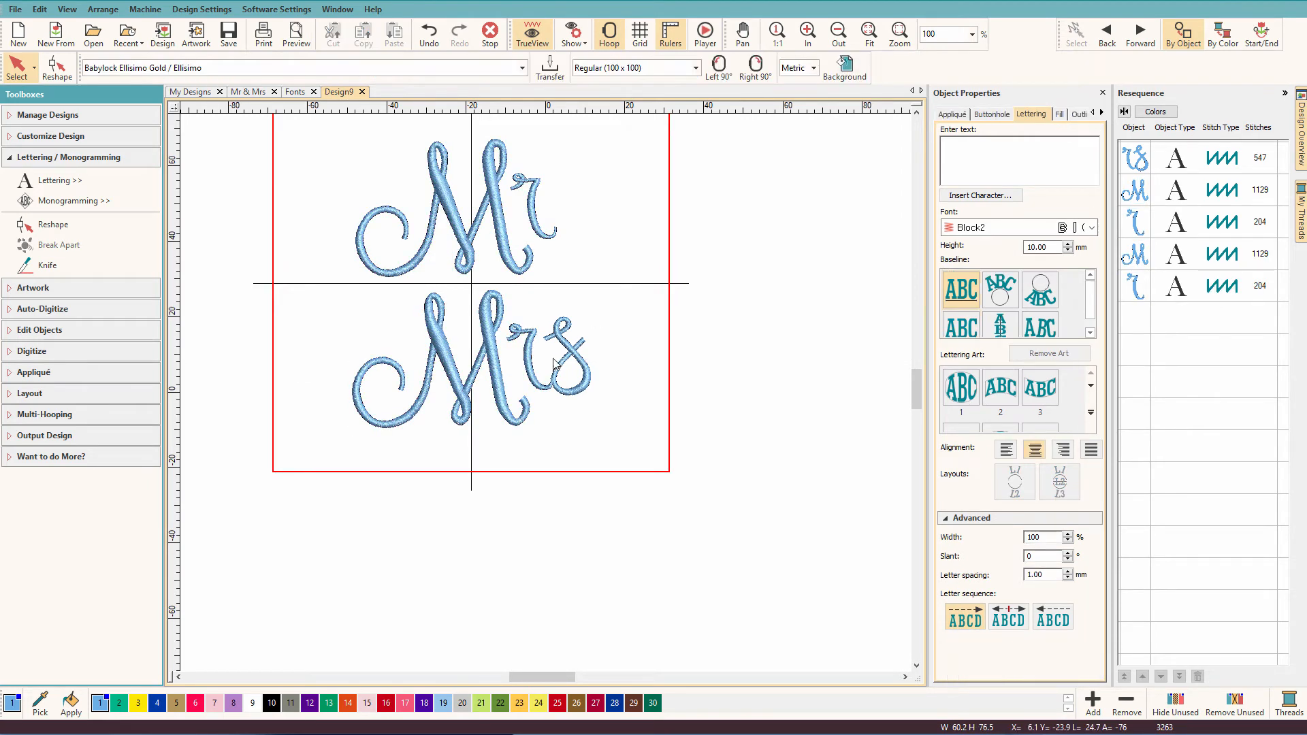
left_click(529, 370)
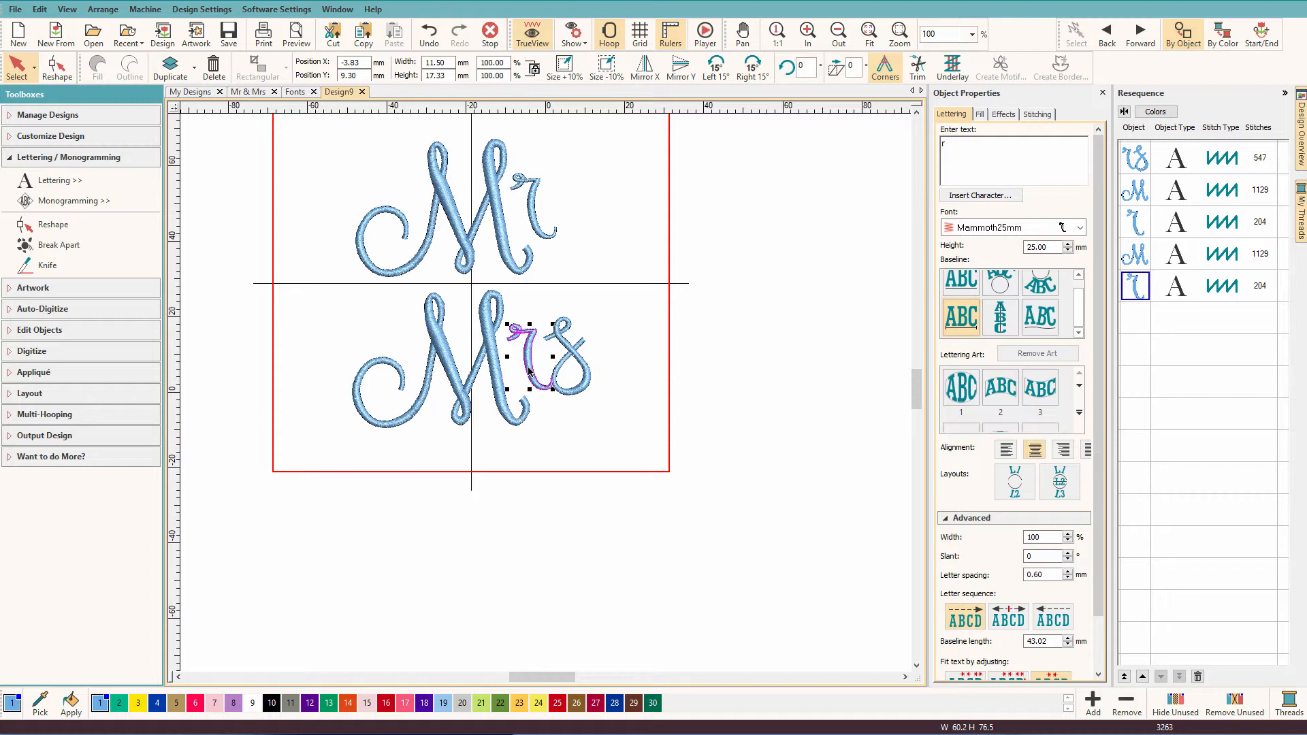
key("Delete")
Group the upper M and r into one Mr object
left_click_drag(607, 136, 300, 282)
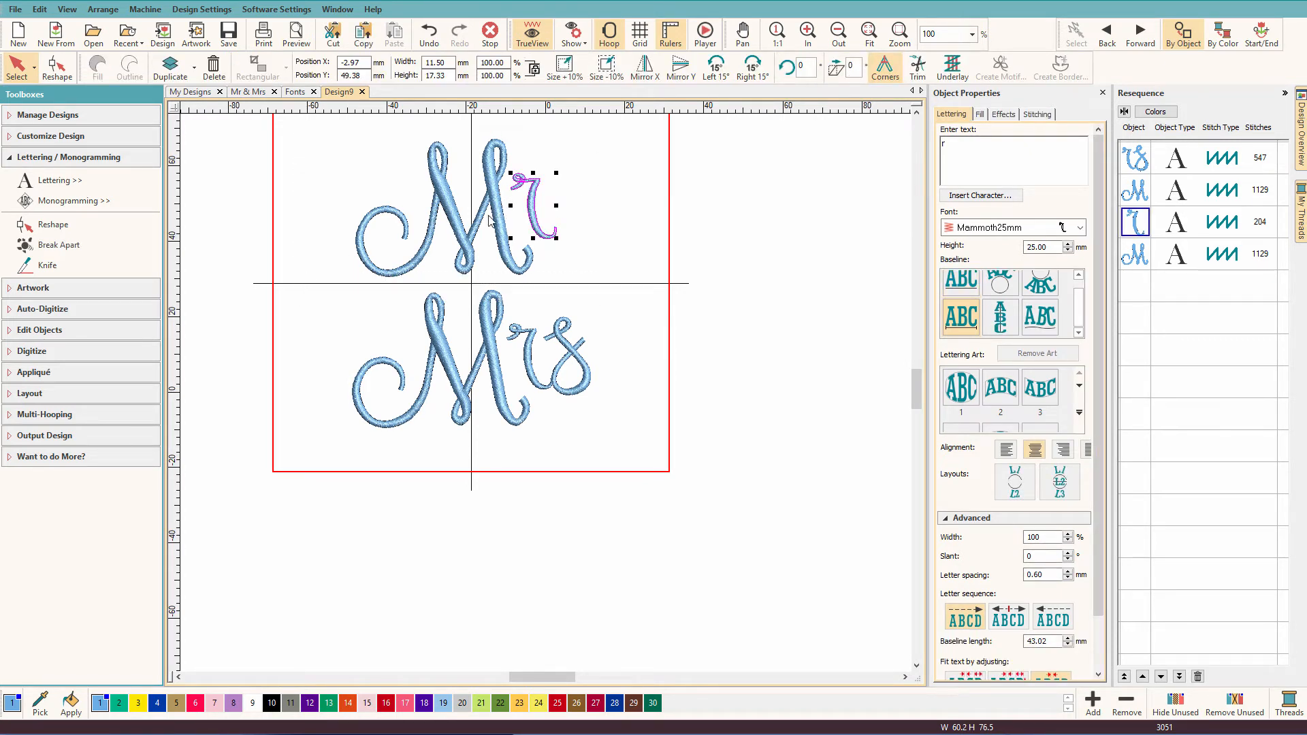
left_click(460, 211)
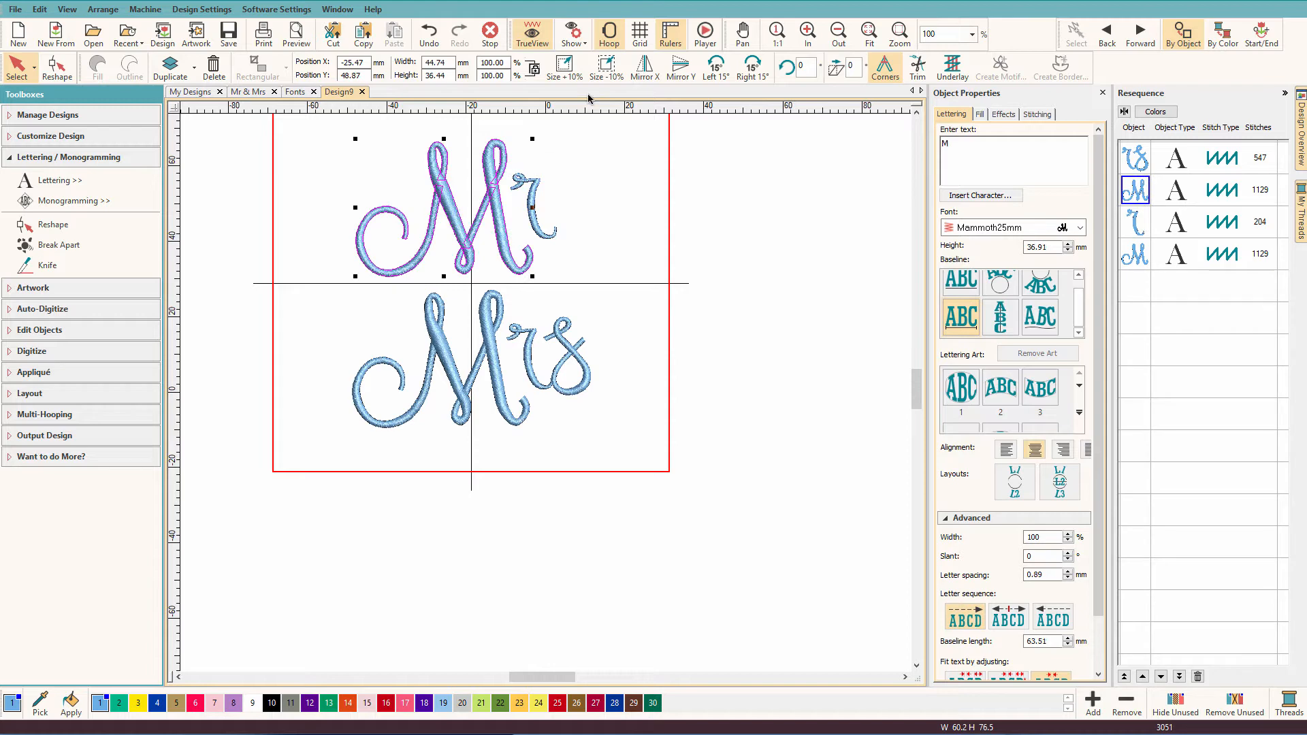
left_click_drag(596, 128, 331, 297)
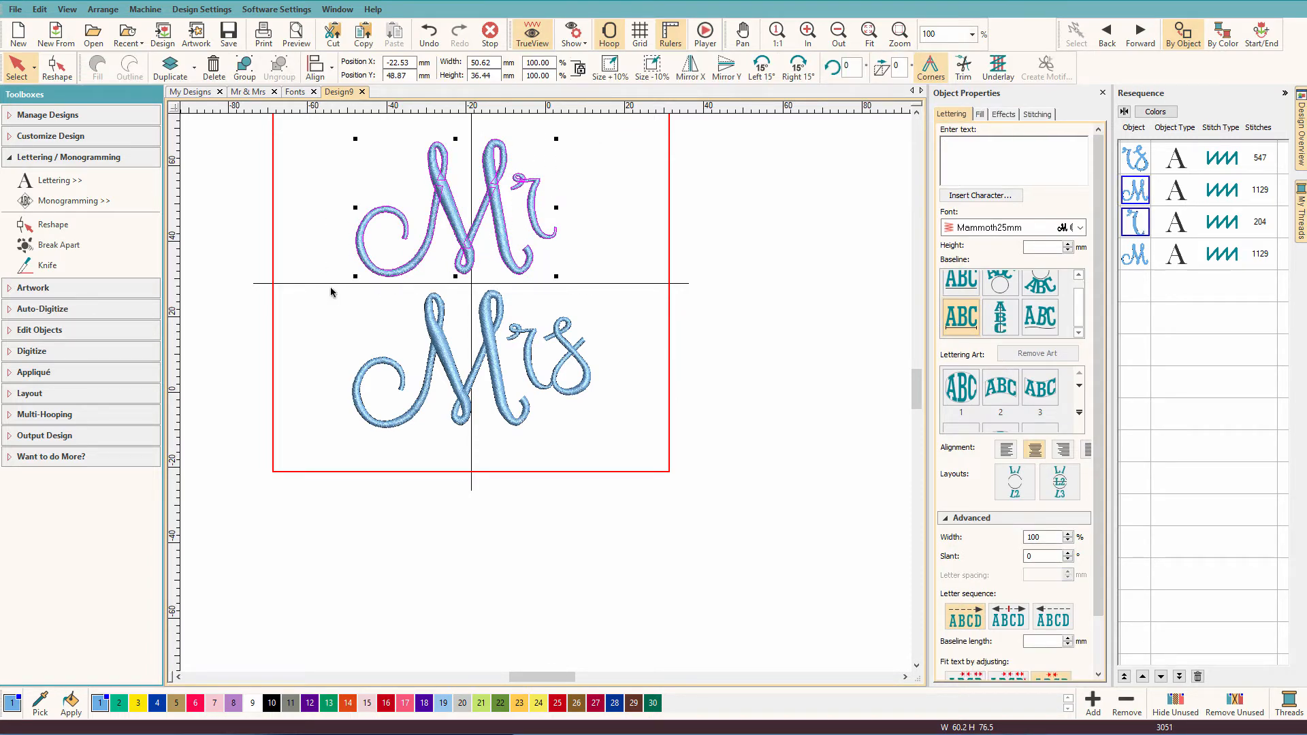
key("ctrl+g")
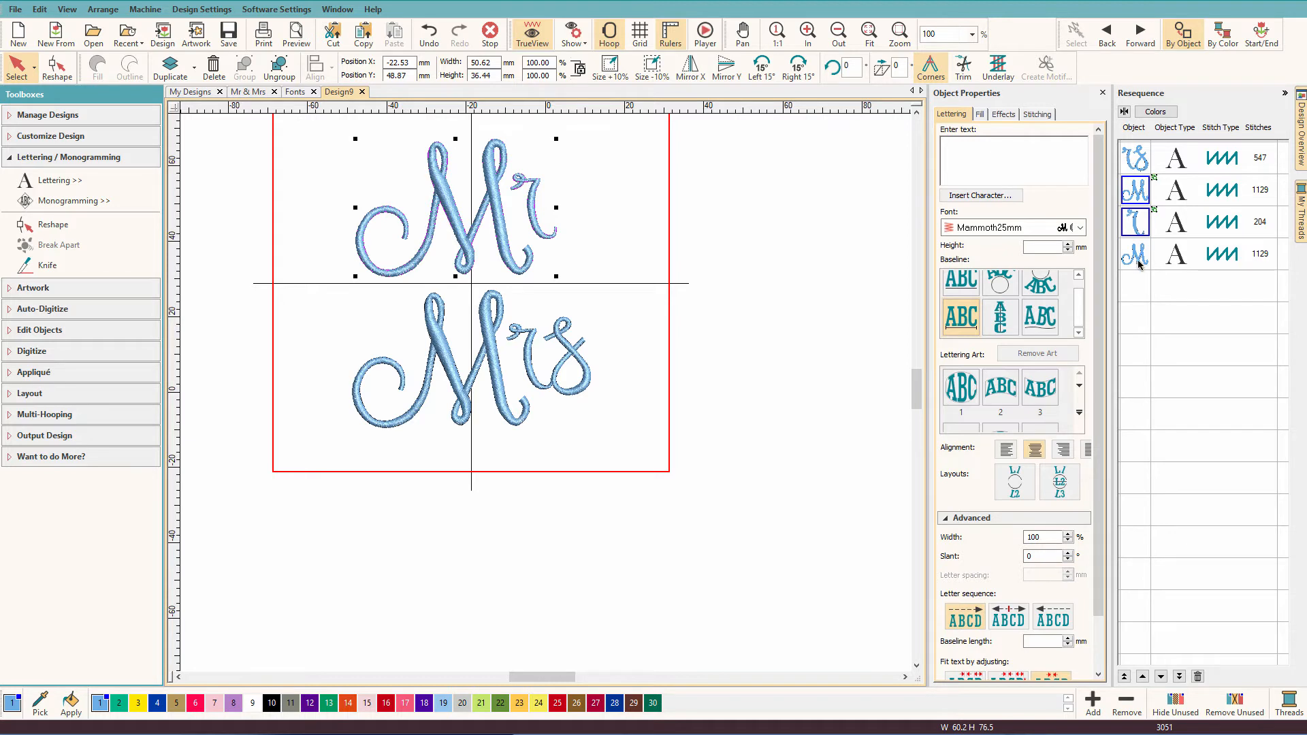
Move the rs lettering to the end of the stitching sequence and group it with the lower M
left_click(1136, 163)
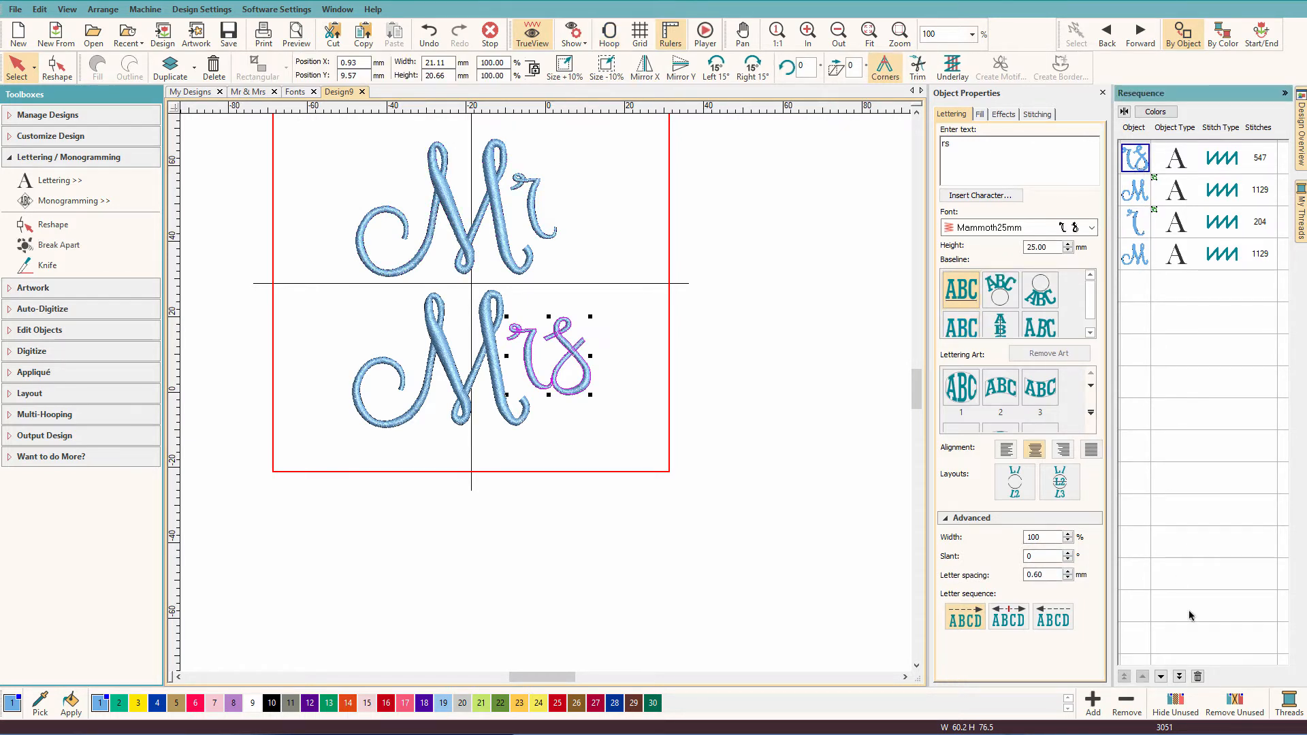
left_click(1180, 677)
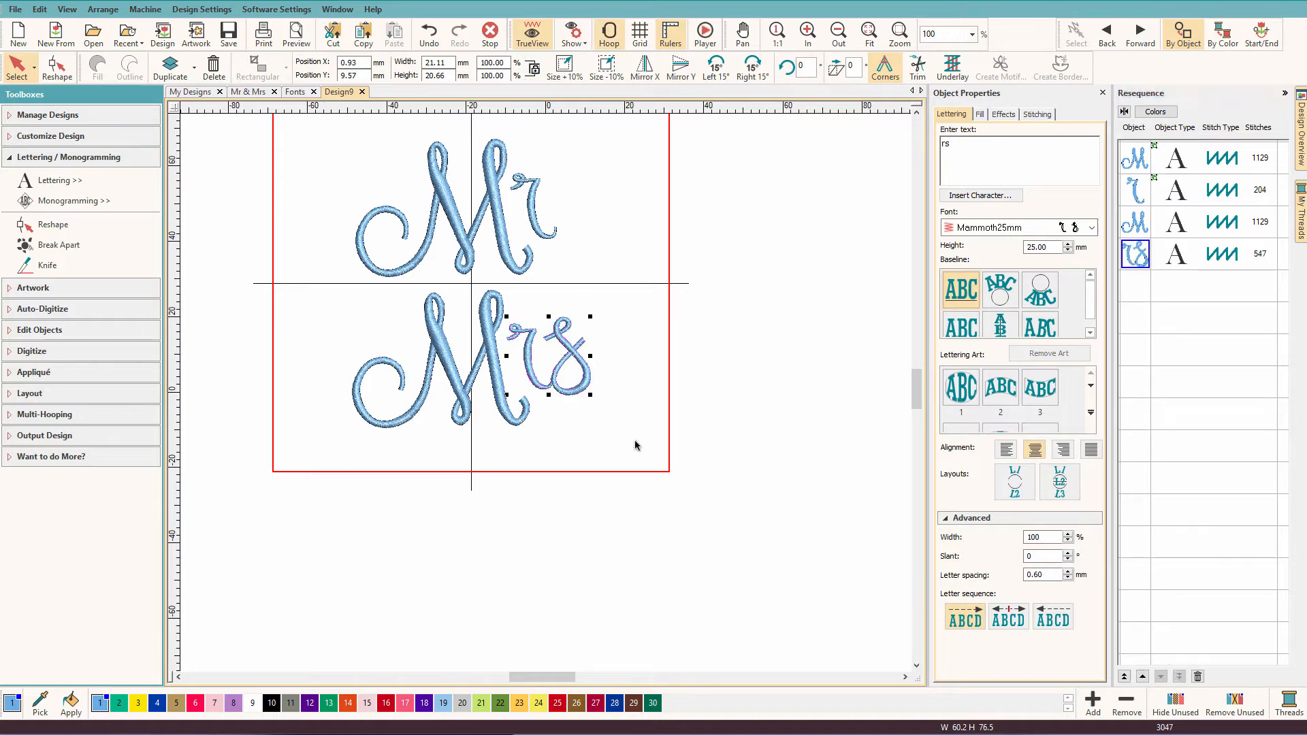
left_click_drag(624, 446, 327, 283)
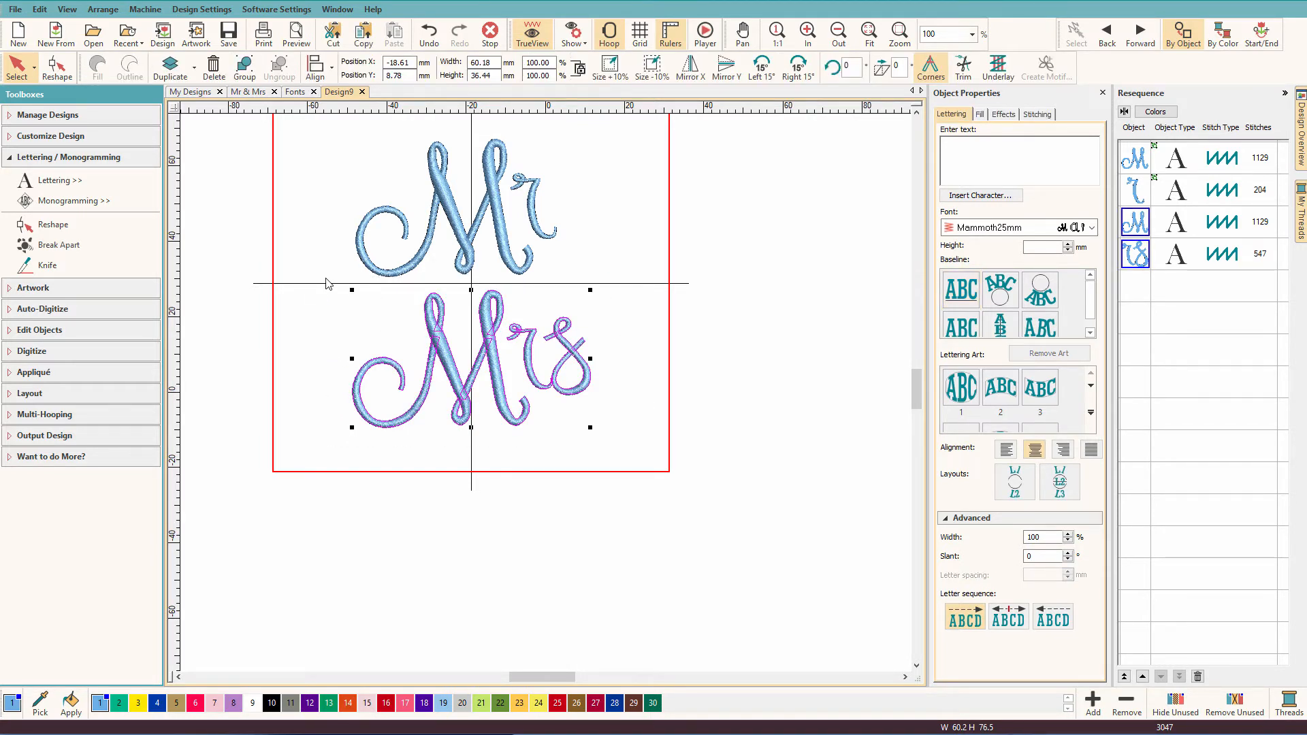
key("ctrl+g")
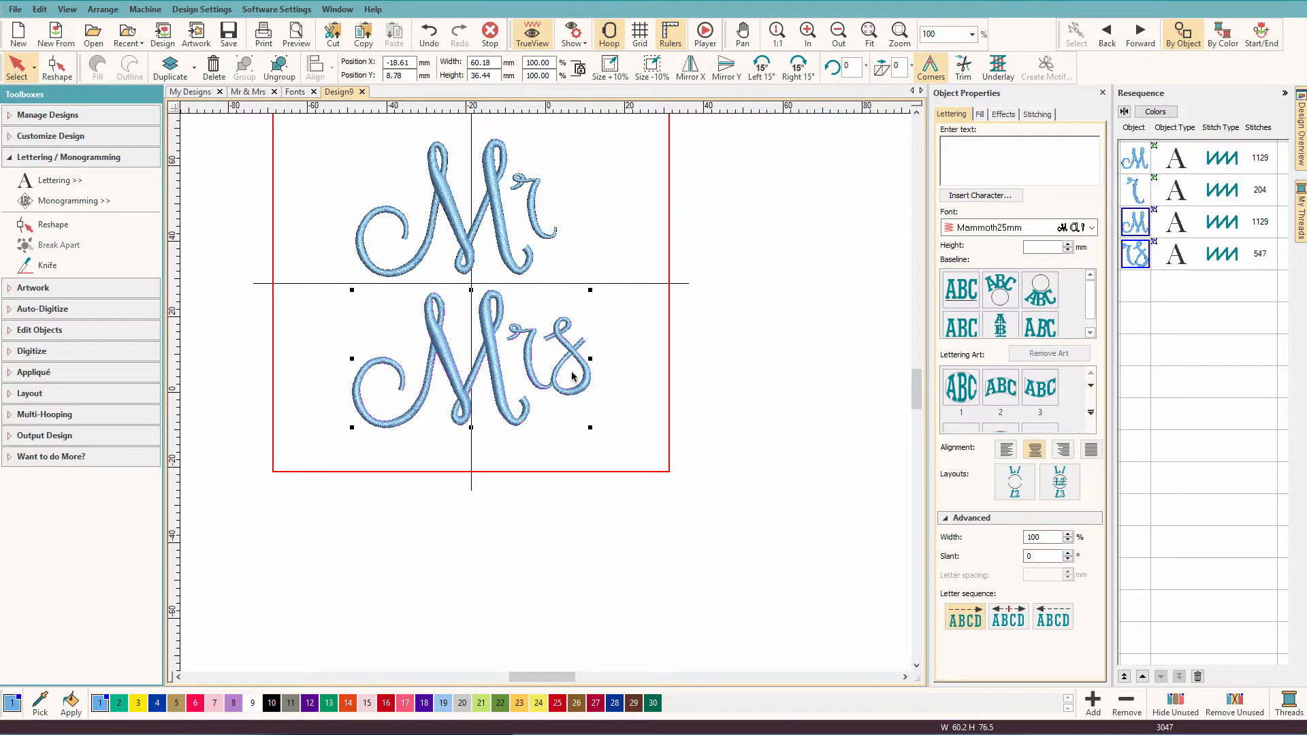
Stagger the grouped words, placing Mr at about X -35.9, Y 52.8 mm and Mrs at about X -17.2, Y 17.8 mm
scroll(579, 381, "up", 4)
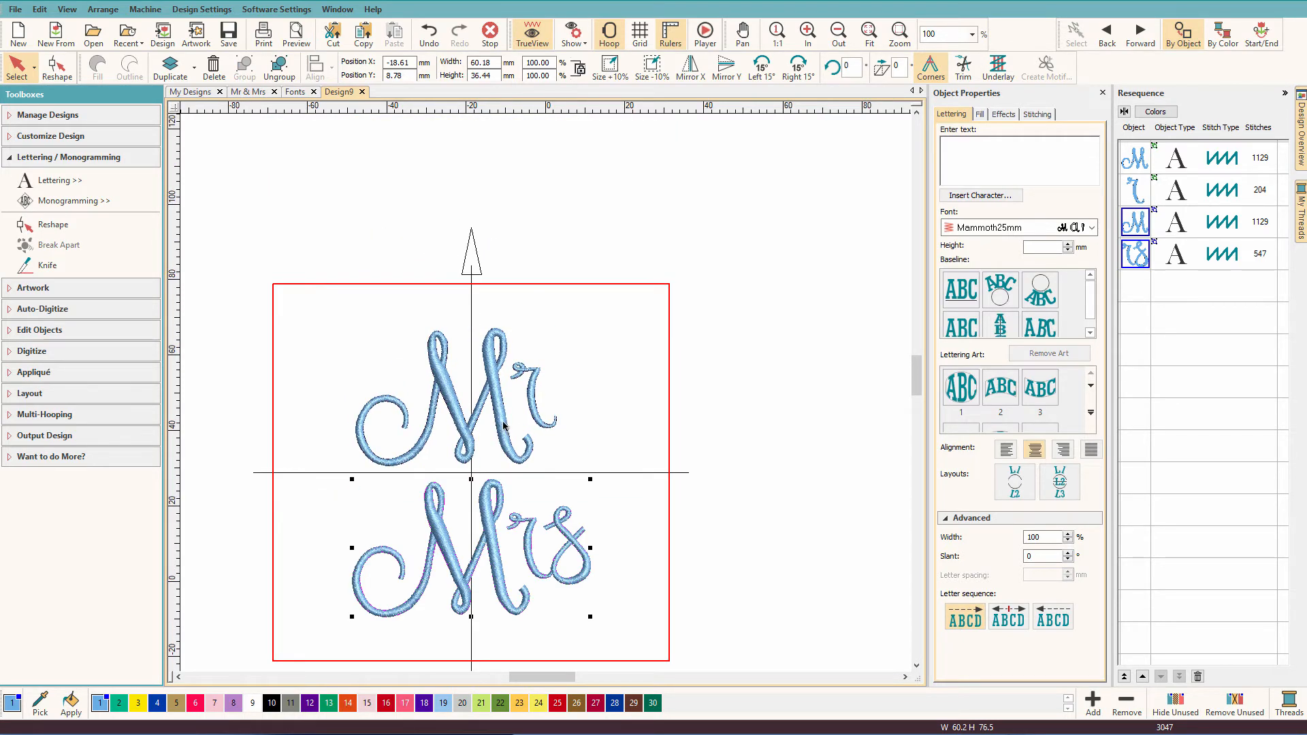
left_click_drag(502, 423, 444, 408)
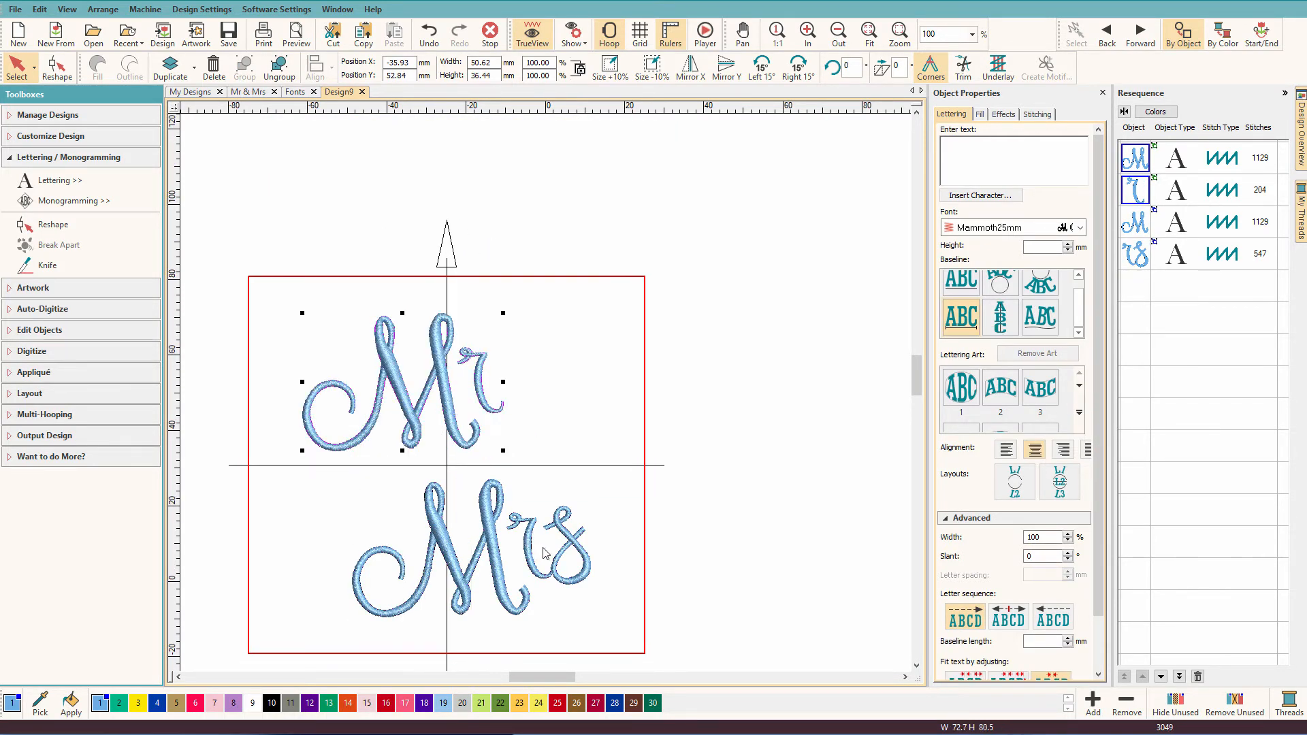
left_click(547, 538)
mouse_move(546, 538)
left_mouse_down()
mouse_move(553, 506)
mouse_move(539, 534)
left_mouse_up()
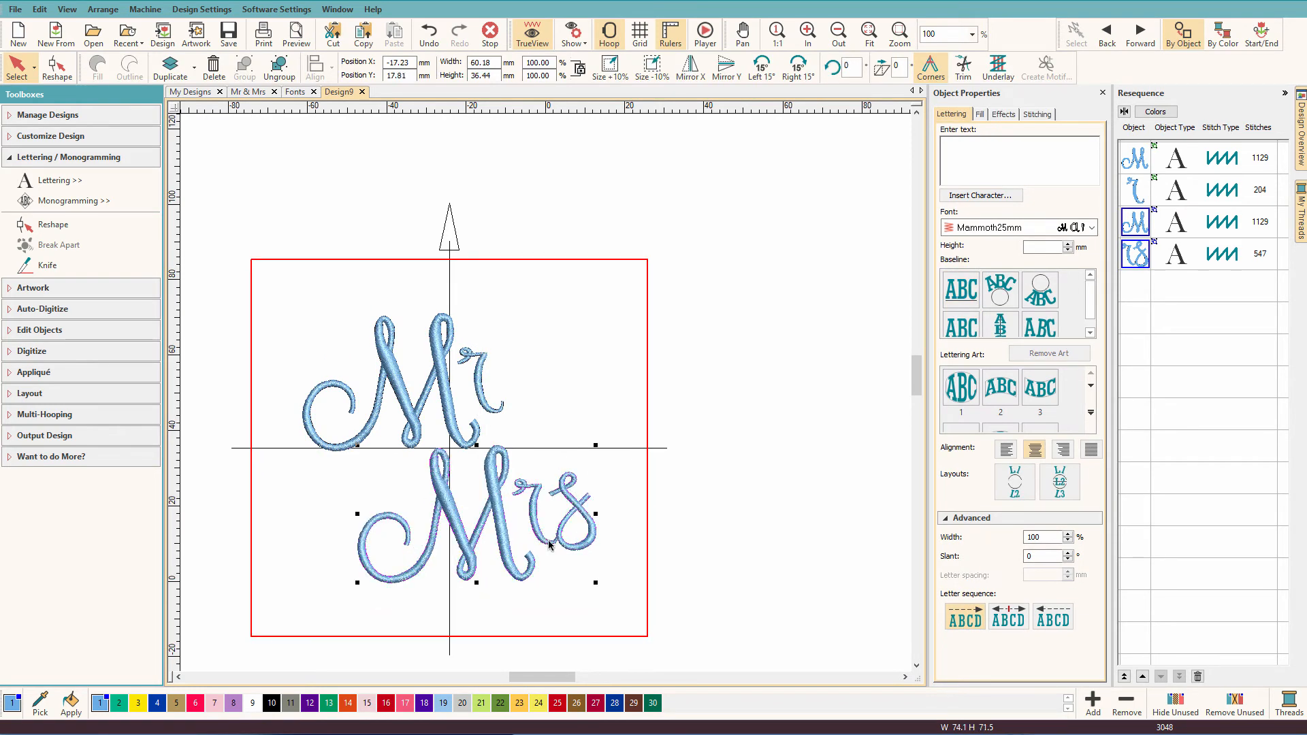
Deselect the Mrs group and add a separate & lettering object to the design
left_click(968, 147)
key("Escape")
left_click(961, 151)
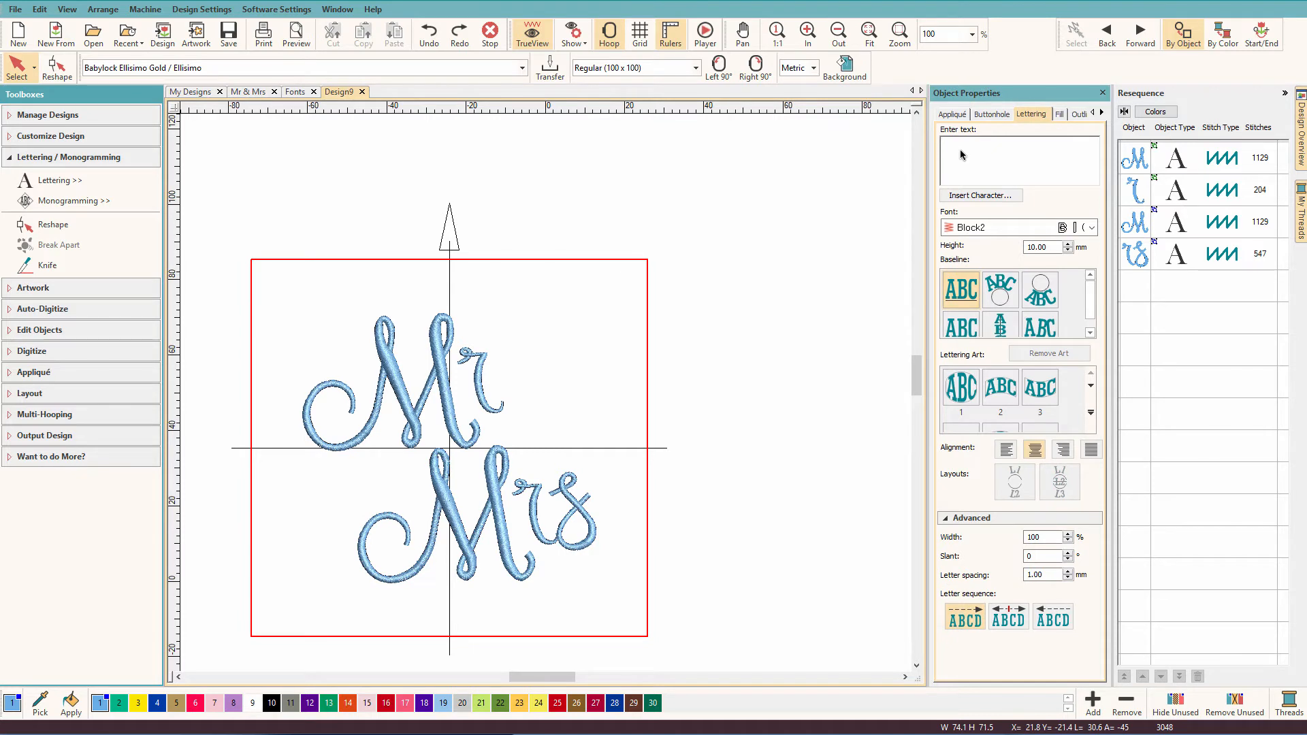
type("&")
key("Return")
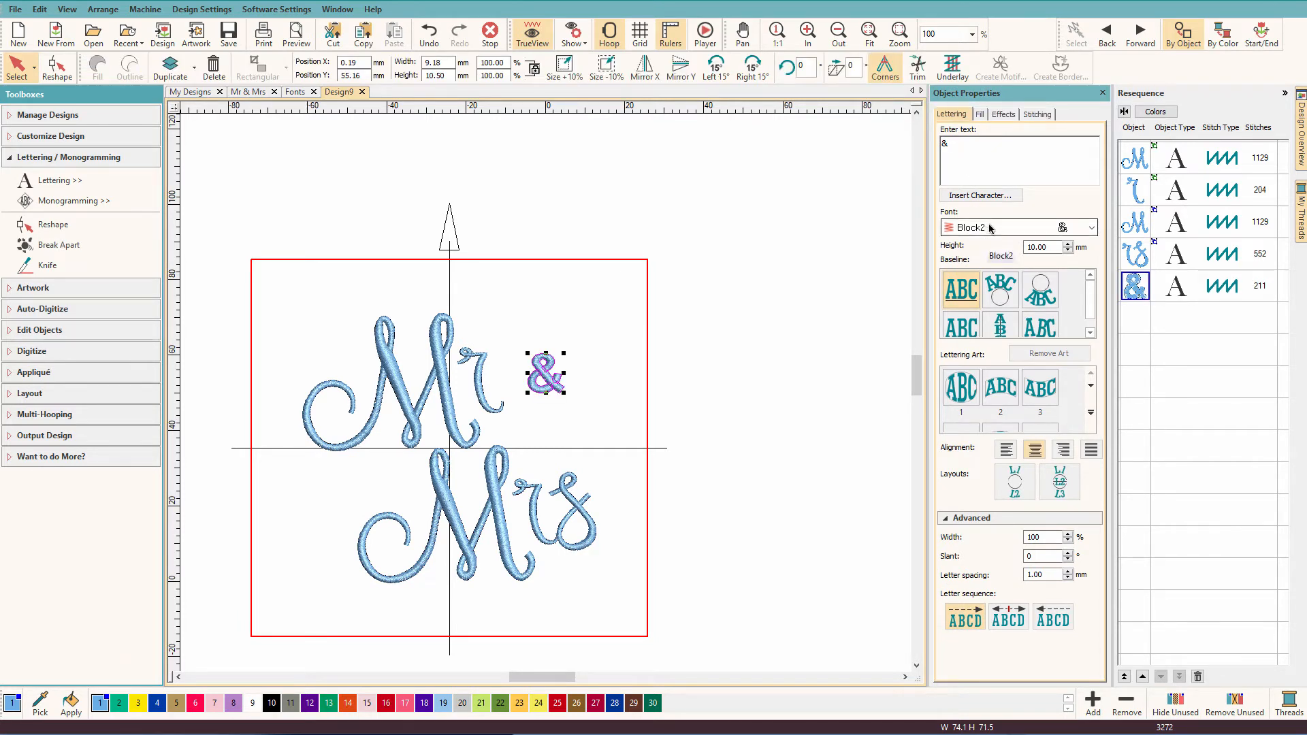
Try the Mammoth25mm font for the ampersand
left_click(991, 229)
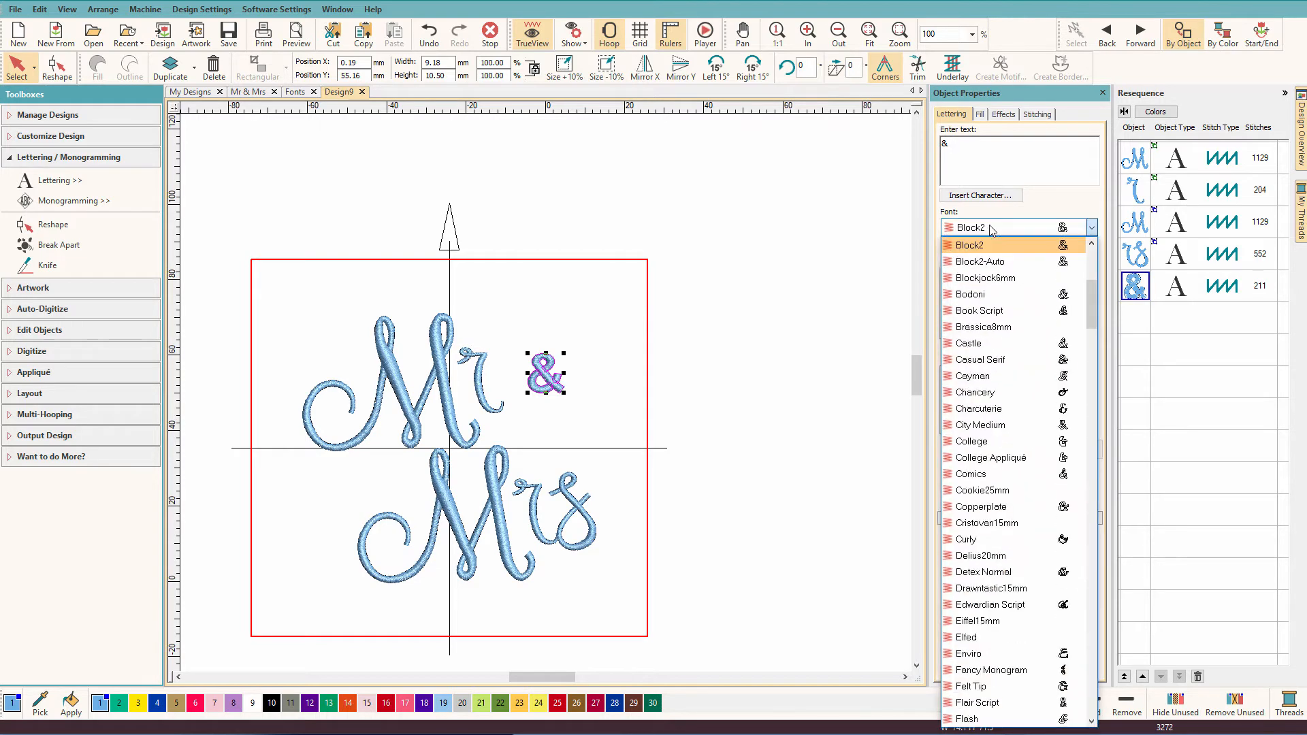
key("m")
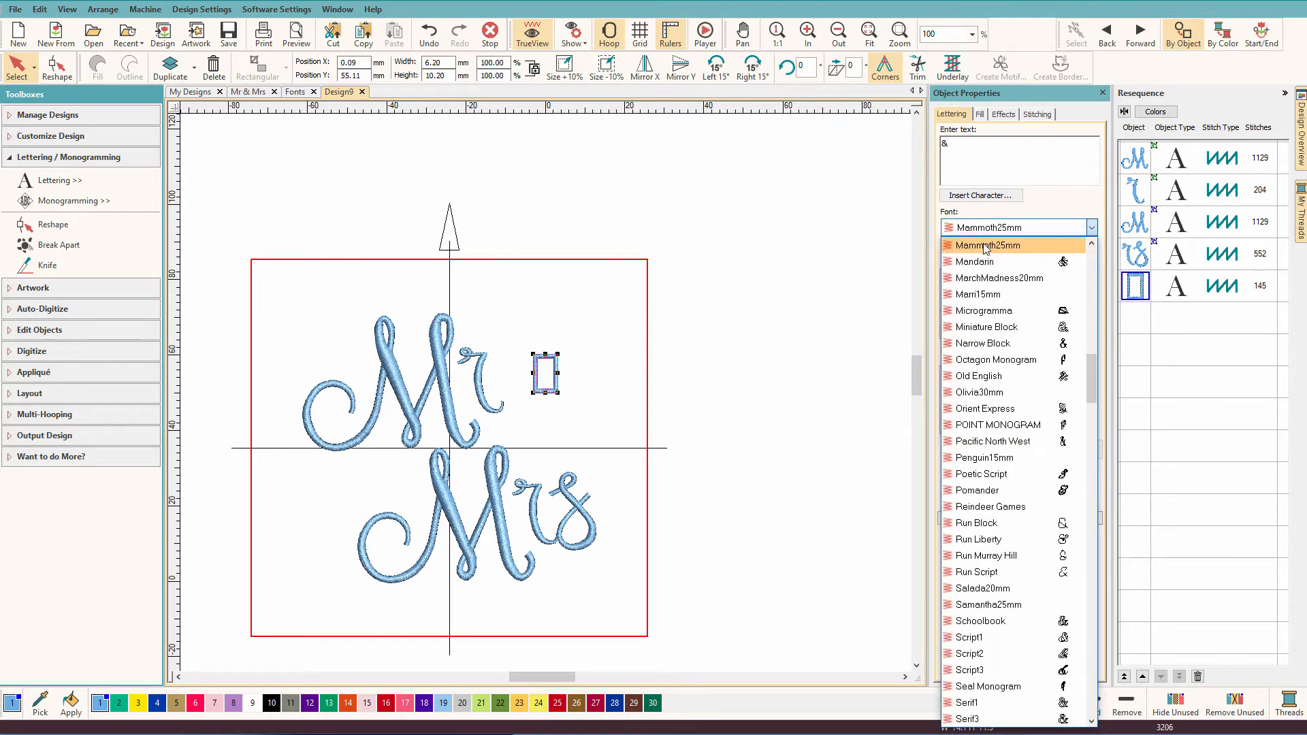
left_click(984, 245)
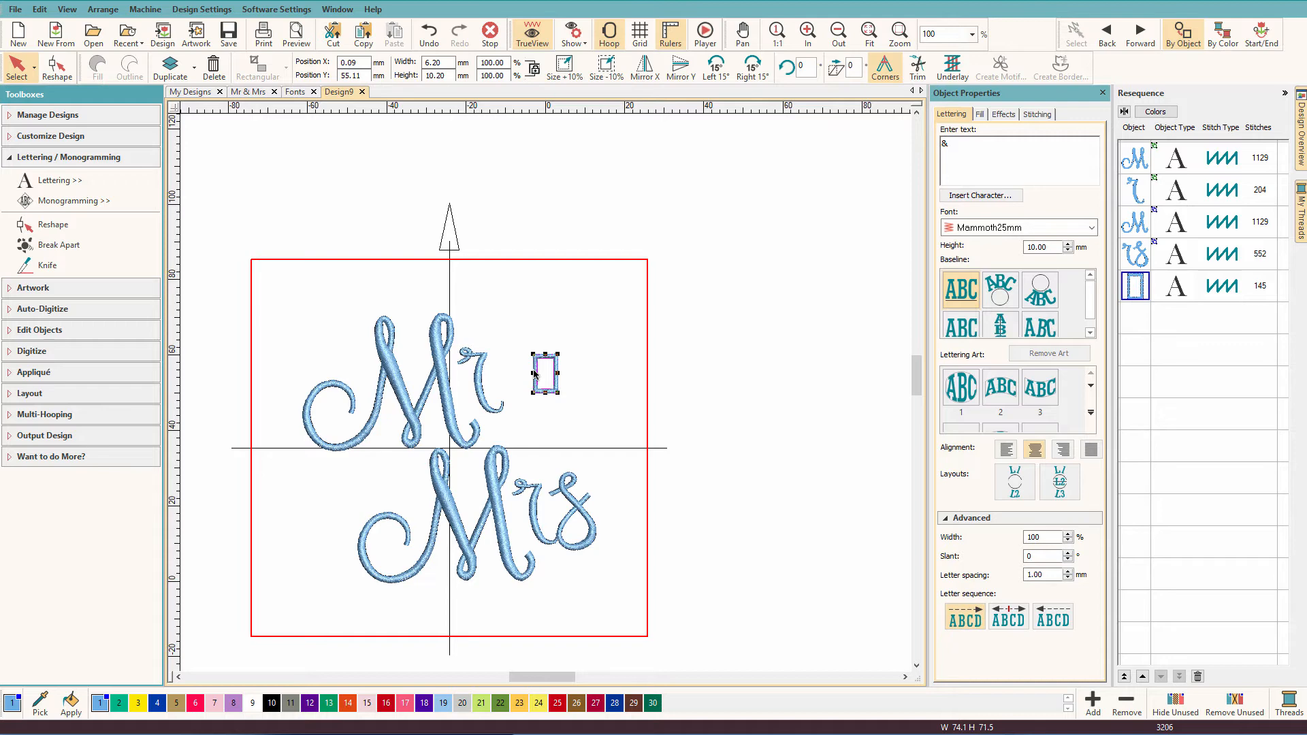
Try the Typewriter font for the ampersand and enlarge it to a height of about 17.09 mm
left_click(1091, 228)
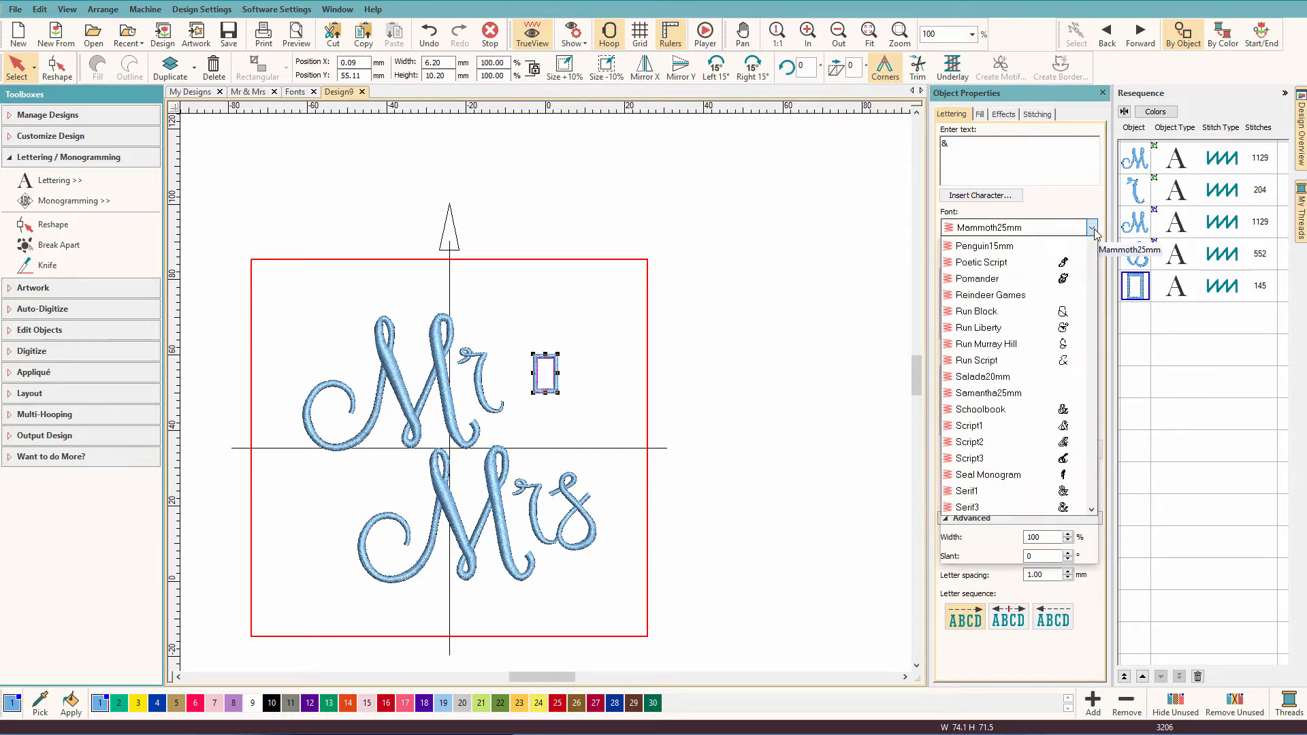
left_click_drag(1094, 378, 1093, 434)
left_click(995, 477)
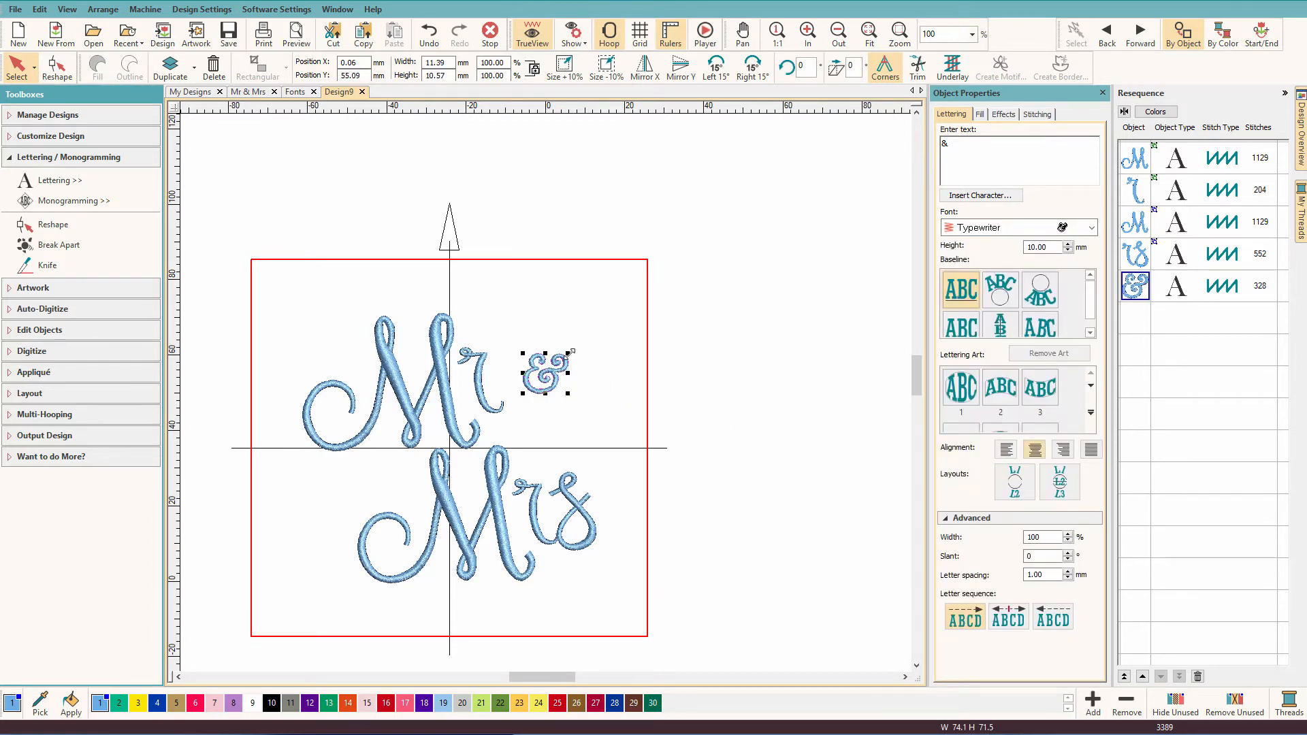
left_click_drag(567, 352, 614, 327)
left_click_drag(574, 390, 592, 408)
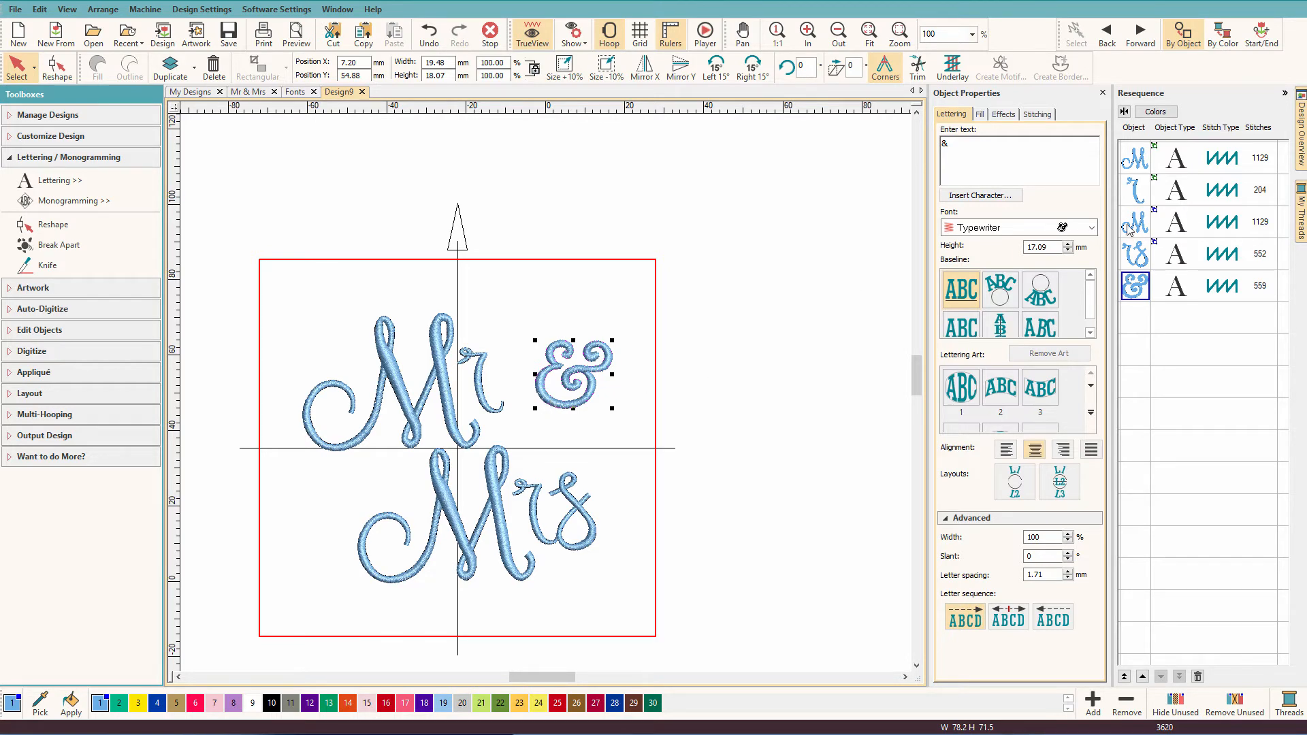
Change the ampersand's font to harrington and set its height to 20 mm
left_click(1091, 228)
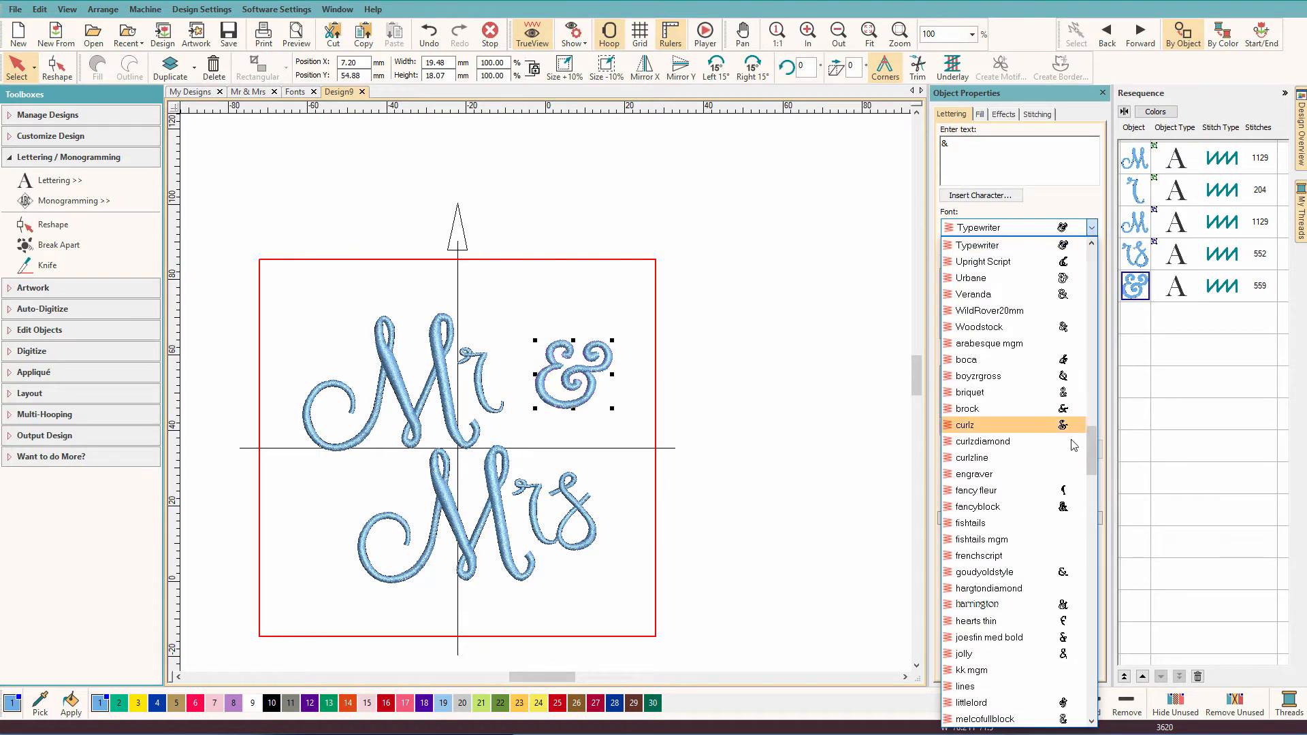
left_click(1041, 603)
left_click_drag(603, 341, 621, 337)
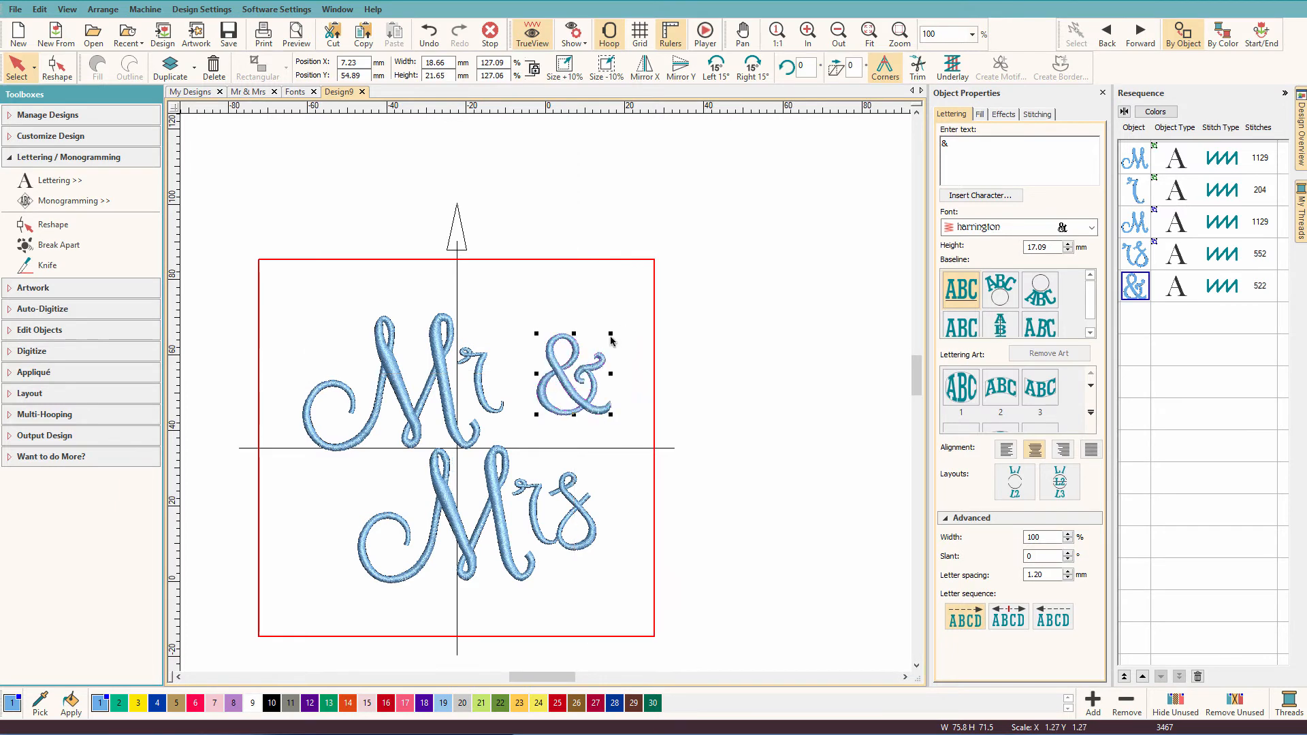
left_click_drag(1052, 248, 1007, 249)
key("Down")
type("20")
key("Return")
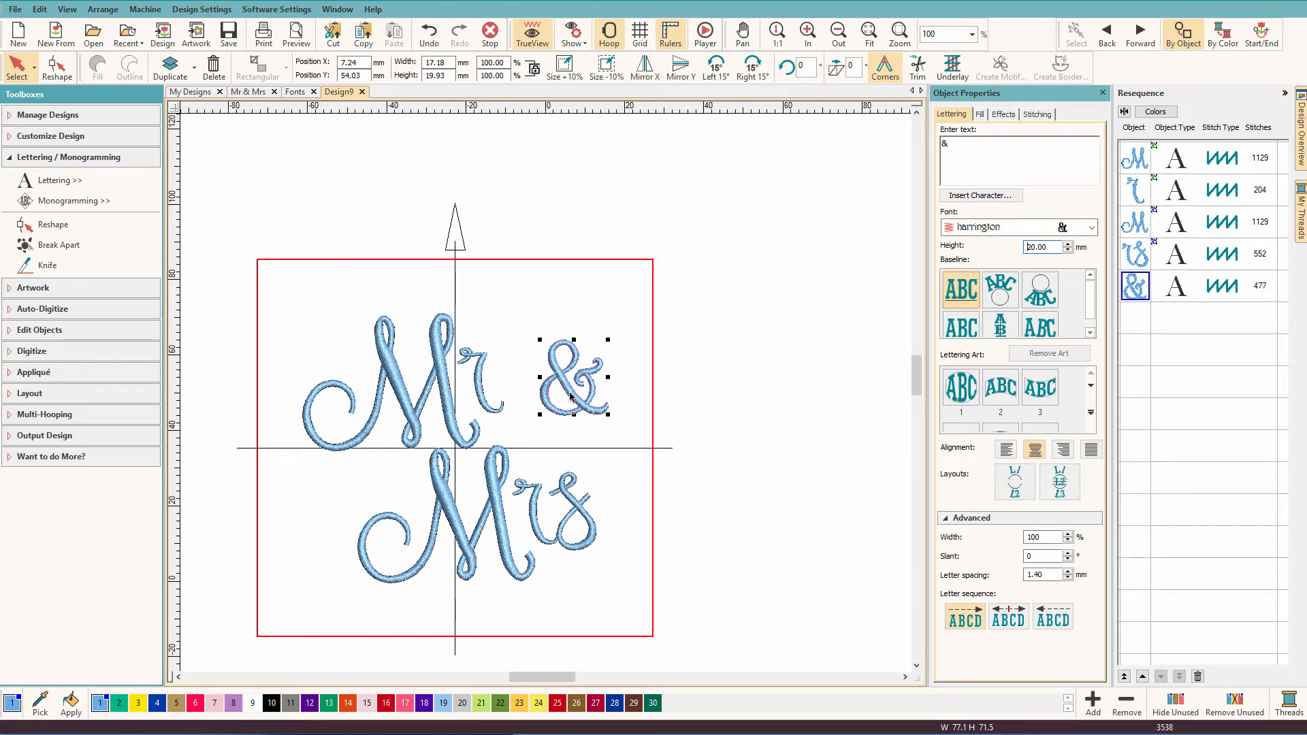
Place the ampersand between the words at about X -38.5, Y 29.3 mm and recolor it with thread color 19
left_click_drag(571, 389, 389, 488)
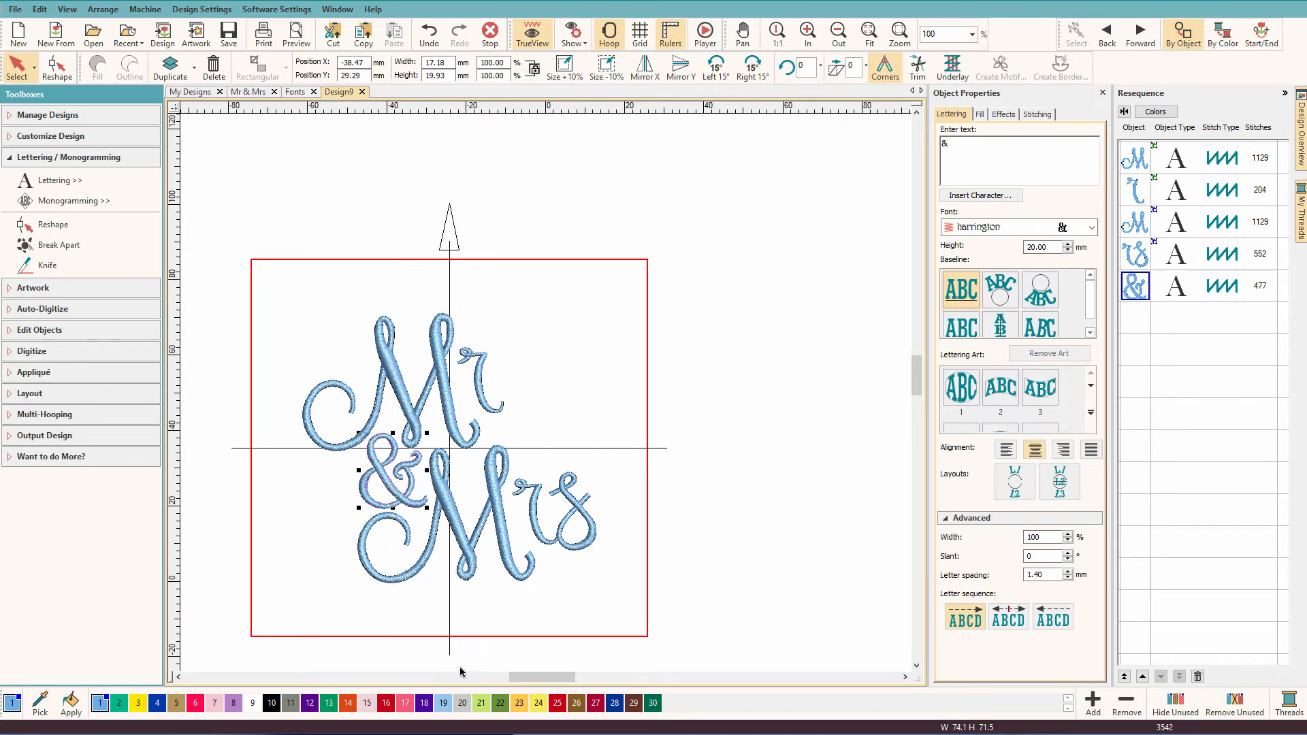
left_click(443, 704)
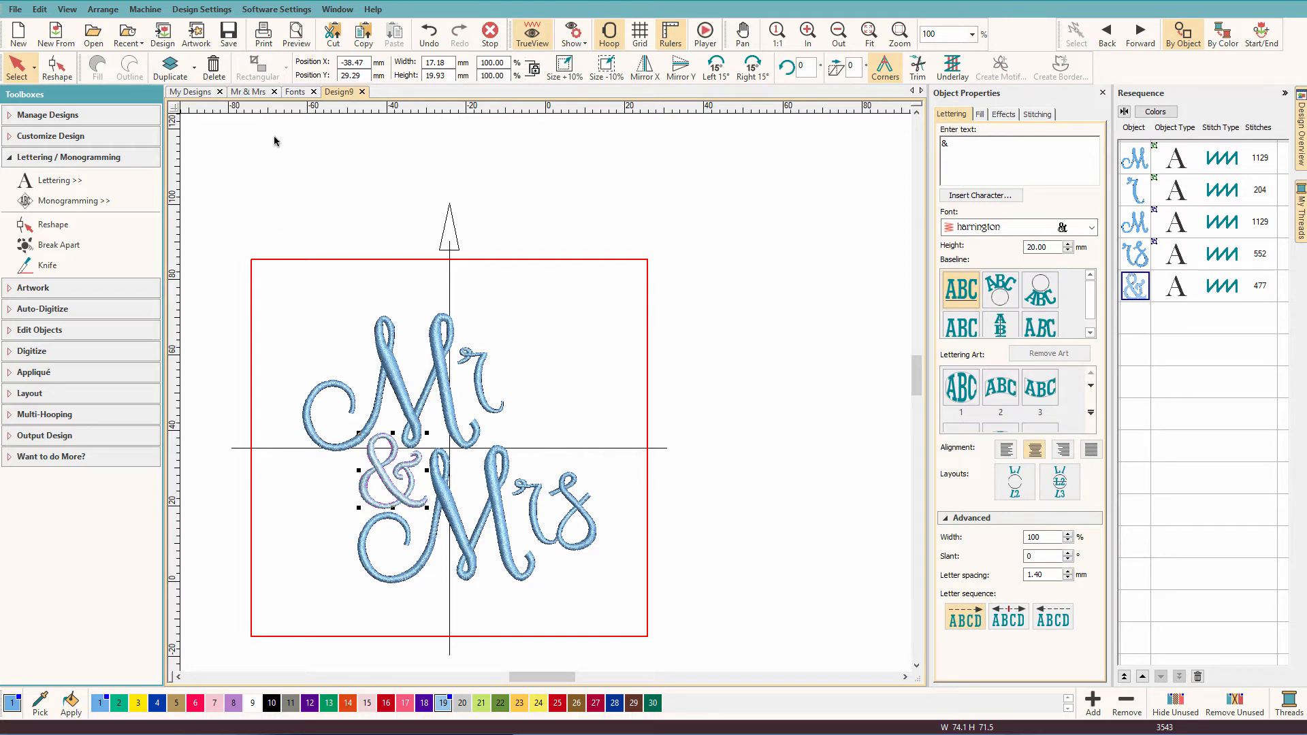
Examine the red heart beside the word Mr in the Mr & Mrs reference design and return to Design9
left_click(255, 93)
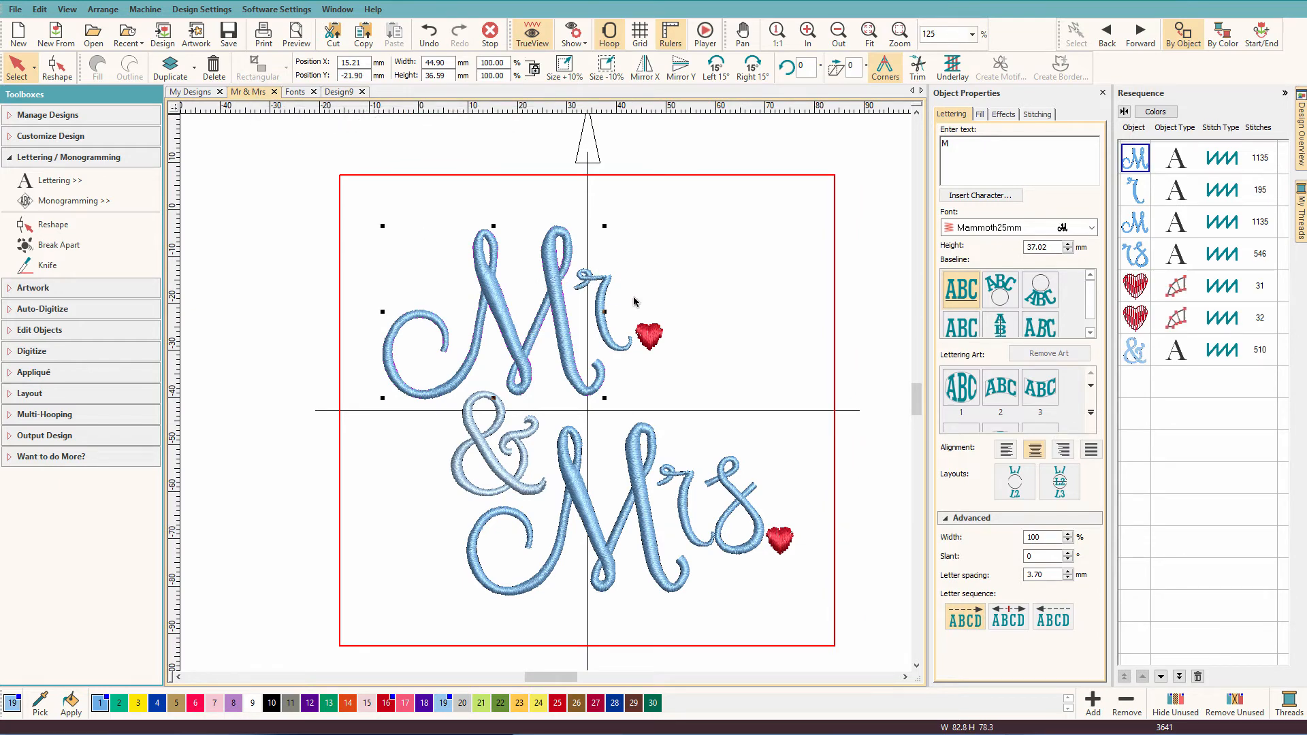
left_click(655, 342)
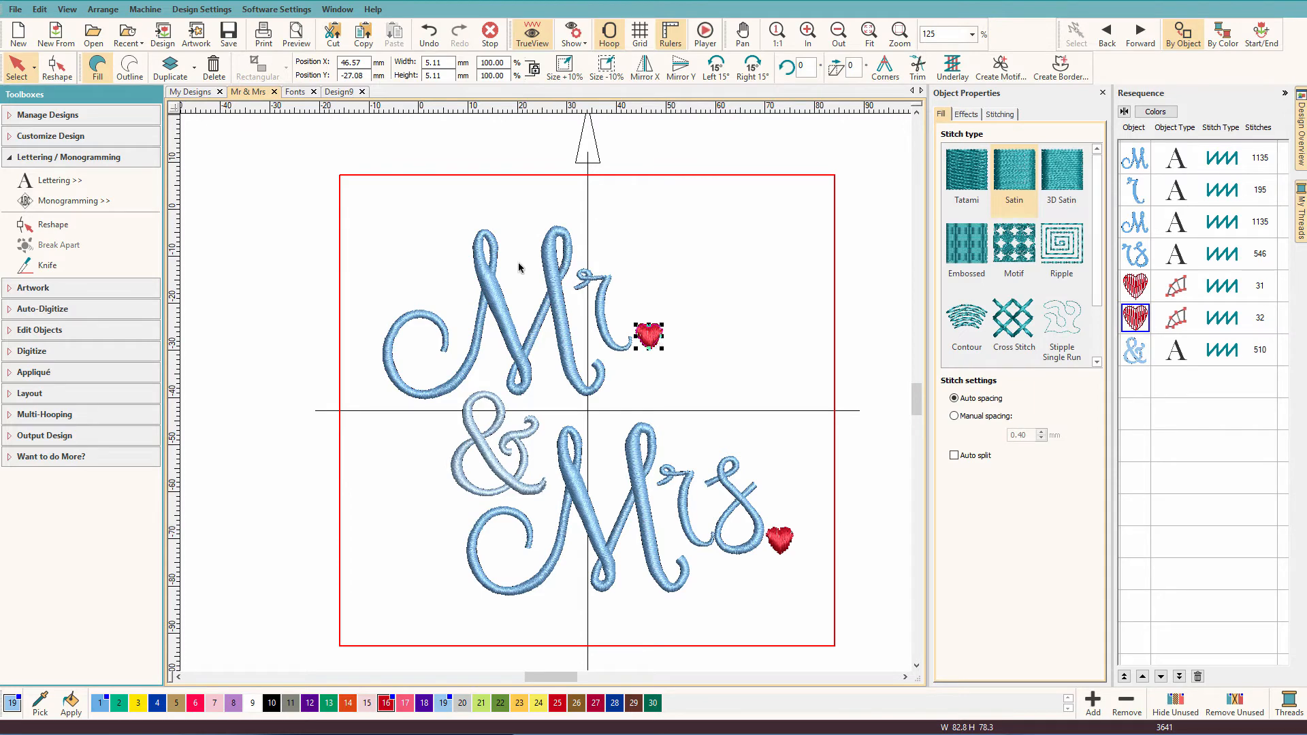
left_click(339, 91)
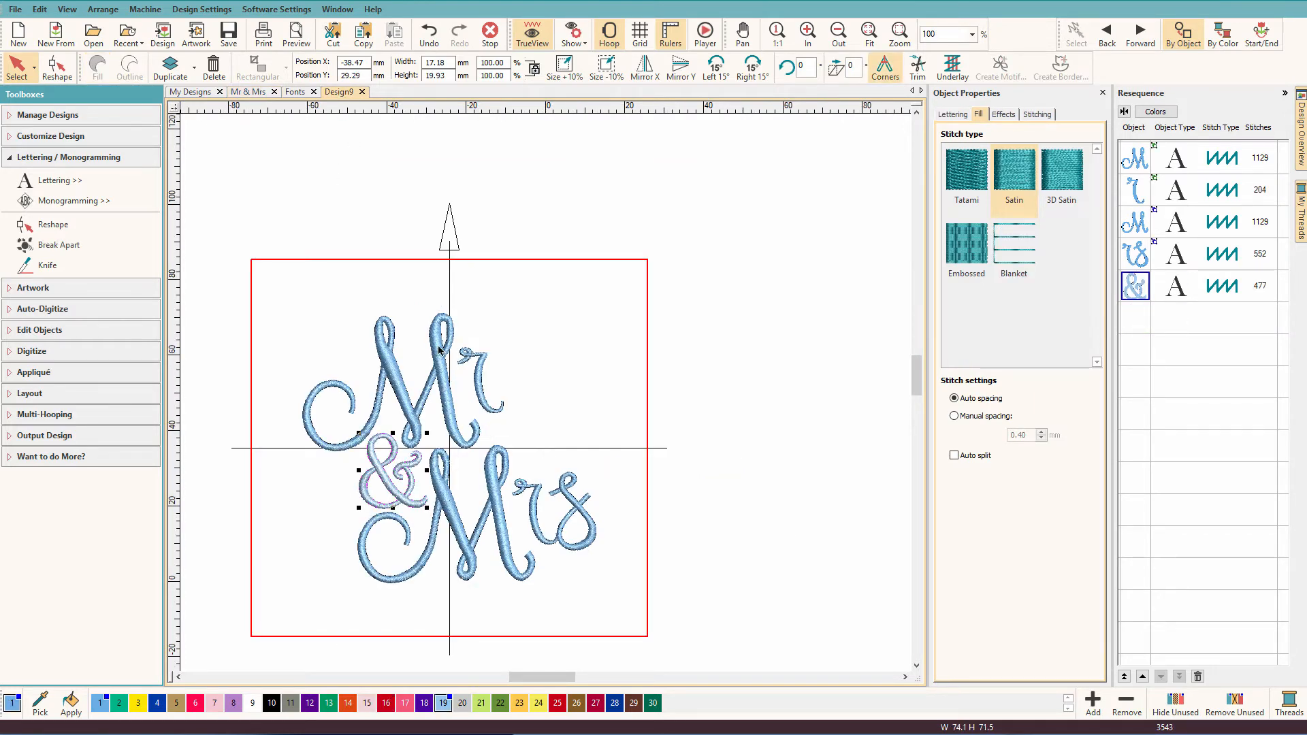
Reposition Mr at about X -38.5, Y 55.4, the ampersand at X -41.1, Y 30.6 and Mrs at X -18.8, Y 17.5 mm
left_click(440, 360)
left_click_drag(441, 361, 430, 350)
left_click(405, 500)
left_click_drag(405, 501, 436, 507)
left_click(444, 510)
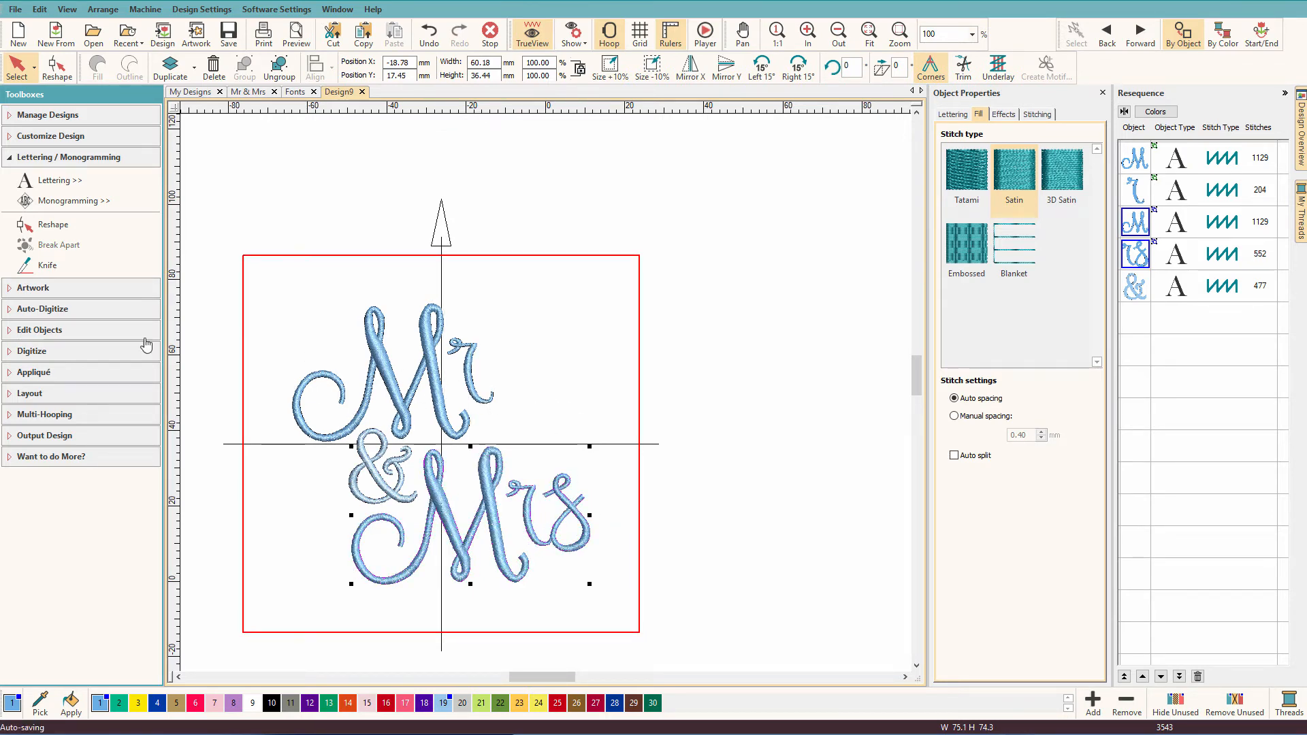
Stamp a single Heart01 motif from the Single Motifs category just after the word Mr, about 6 mm wide
left_click(8, 352)
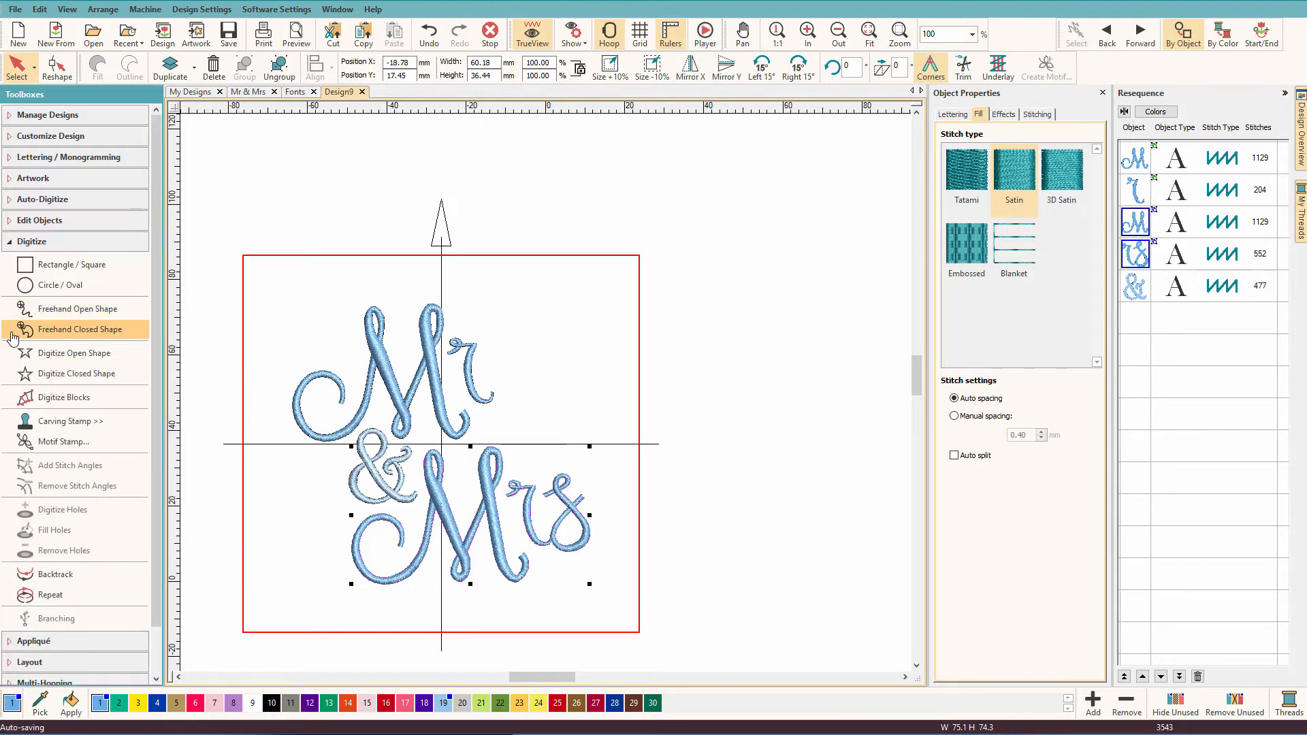
left_click(47, 440)
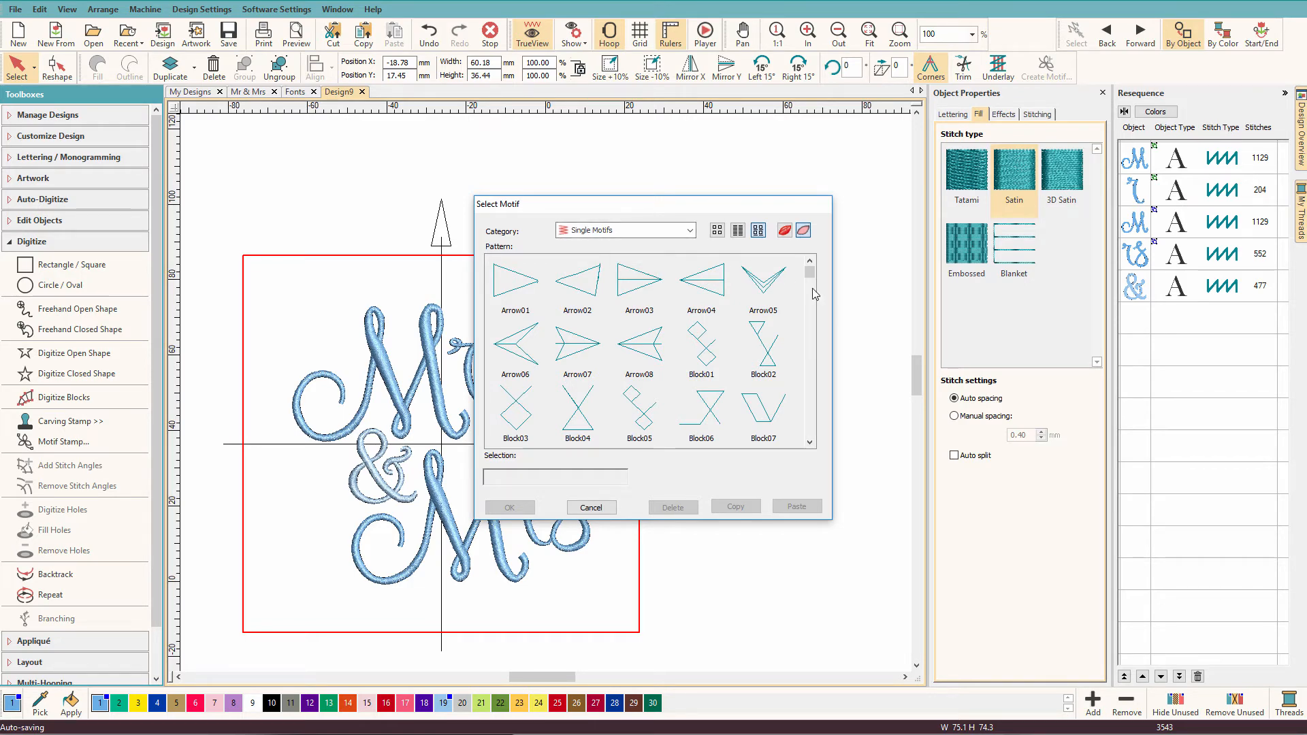
scroll(811, 286, "down", 1)
left_click_drag(810, 286, 811, 335)
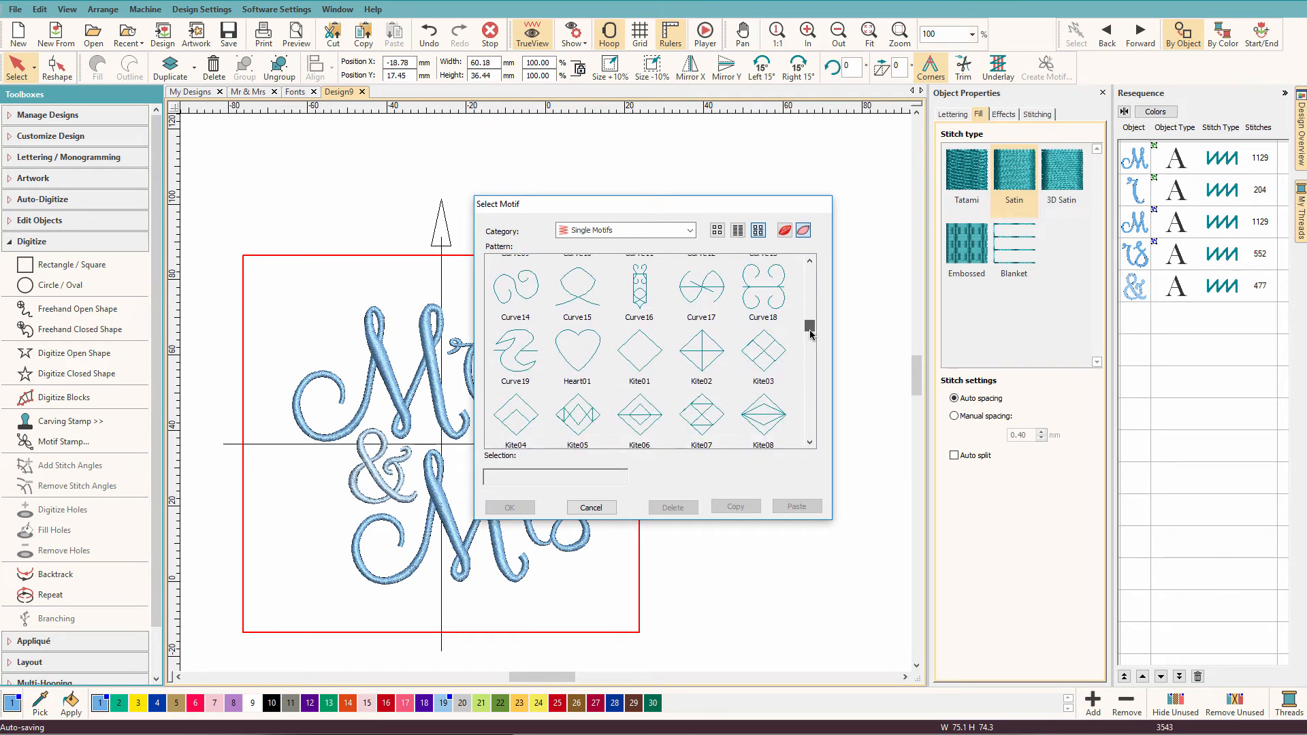
left_click(575, 360)
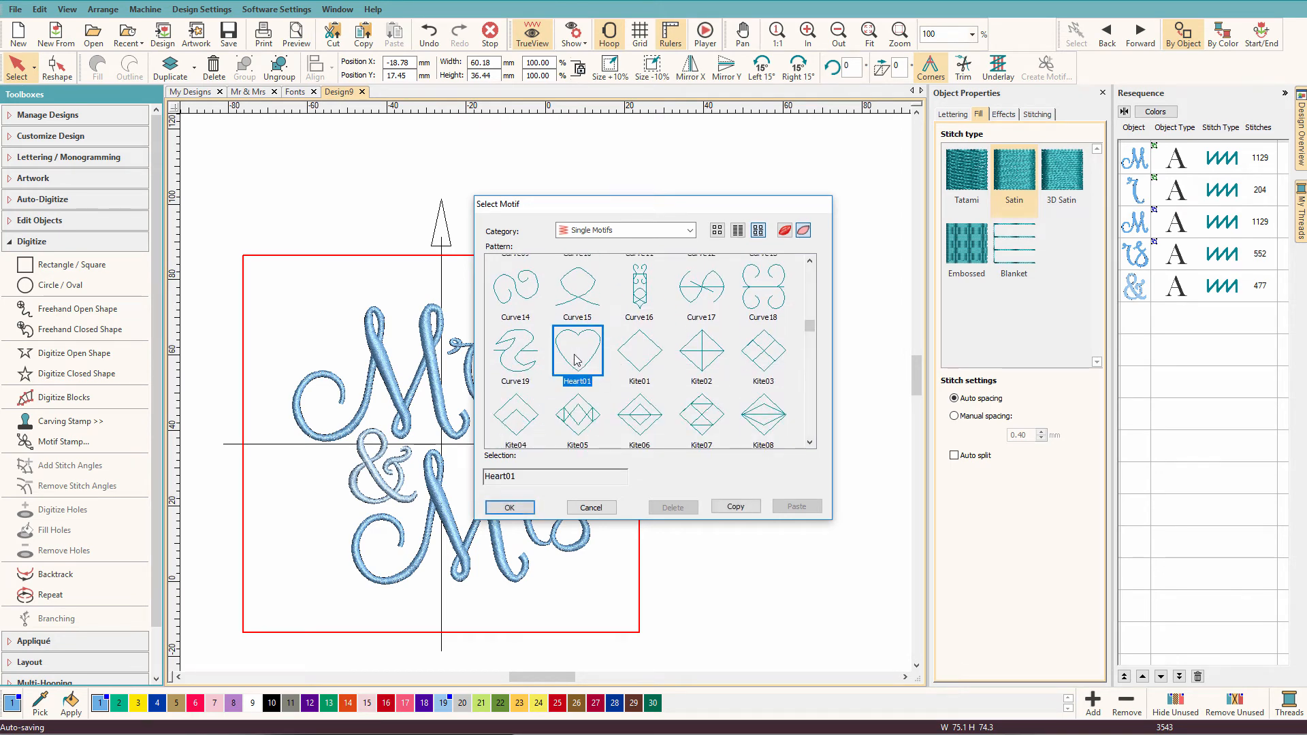
left_click(510, 507)
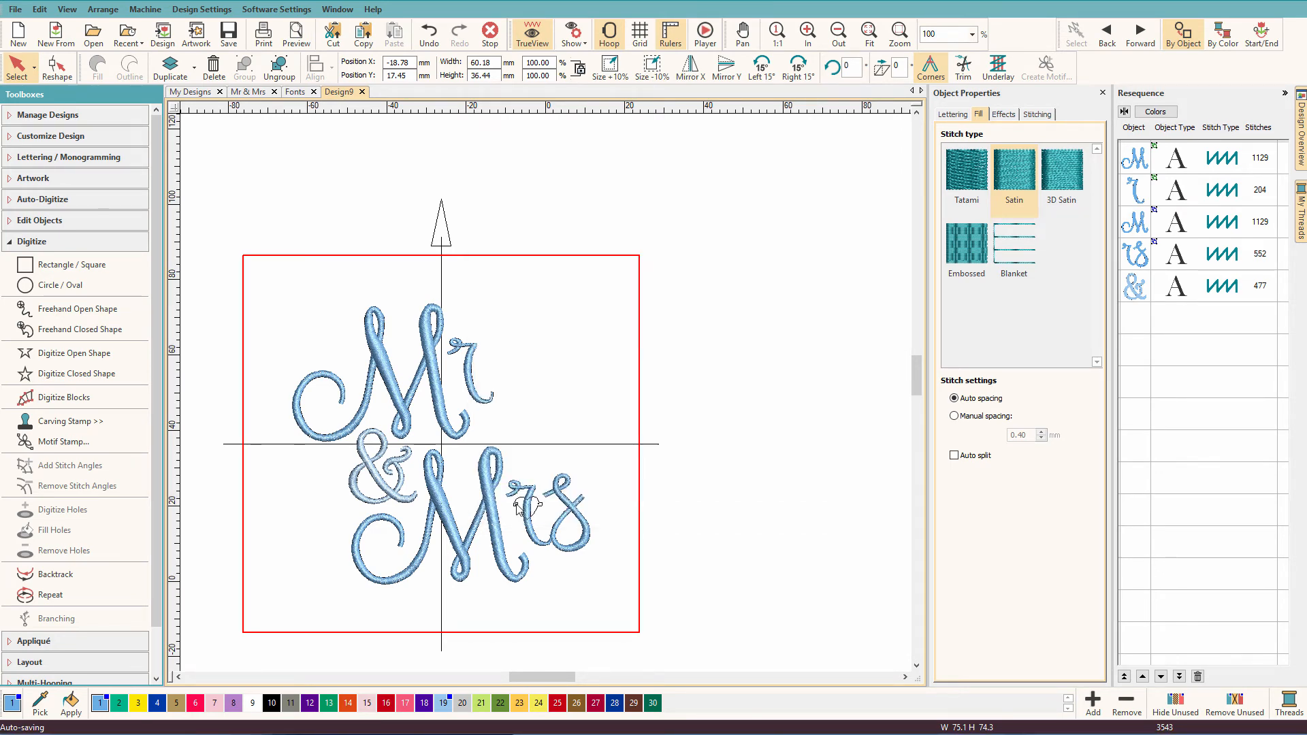
left_click(515, 391)
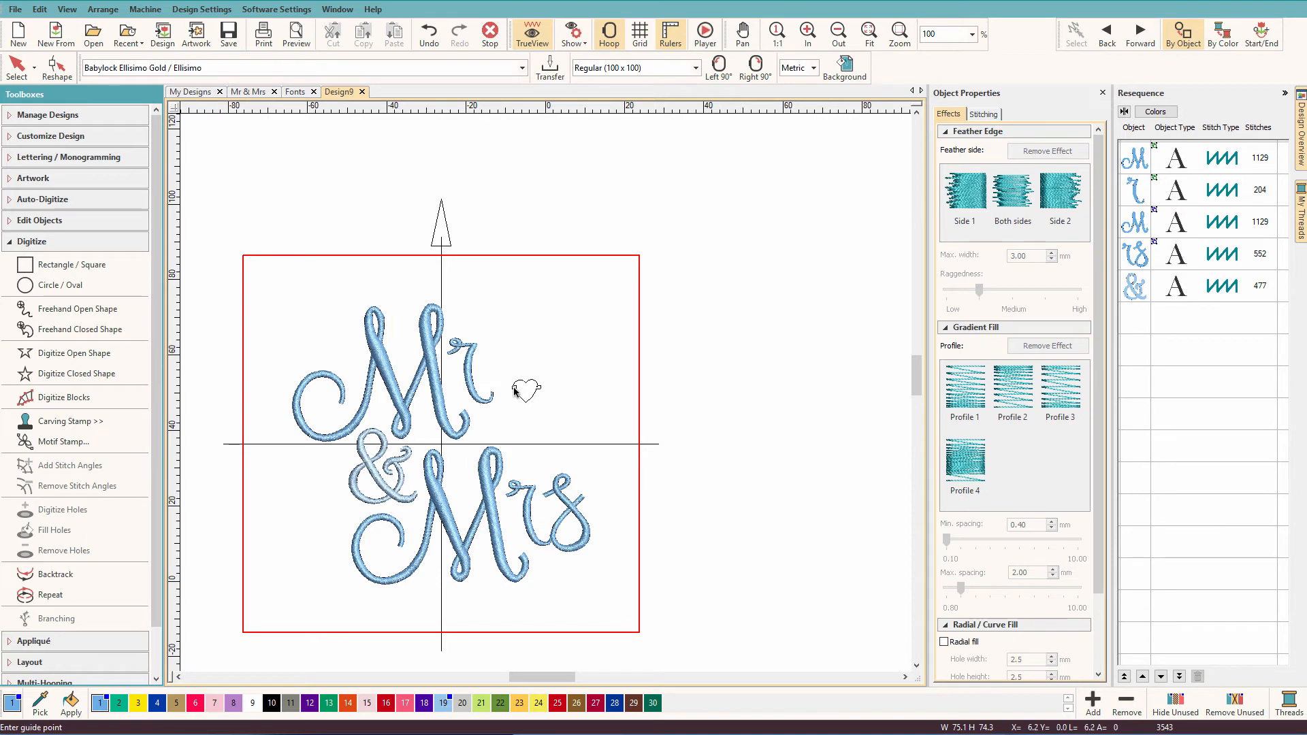
left_click(517, 391)
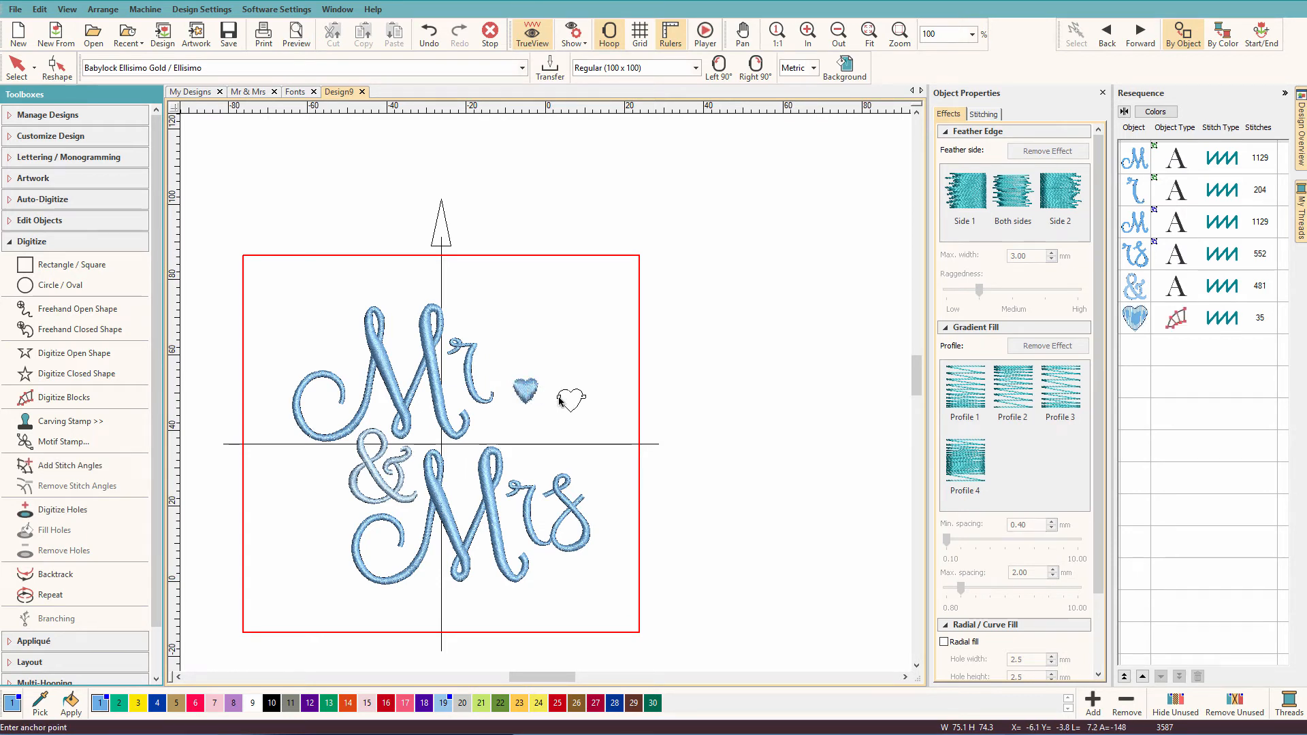
key("Escape")
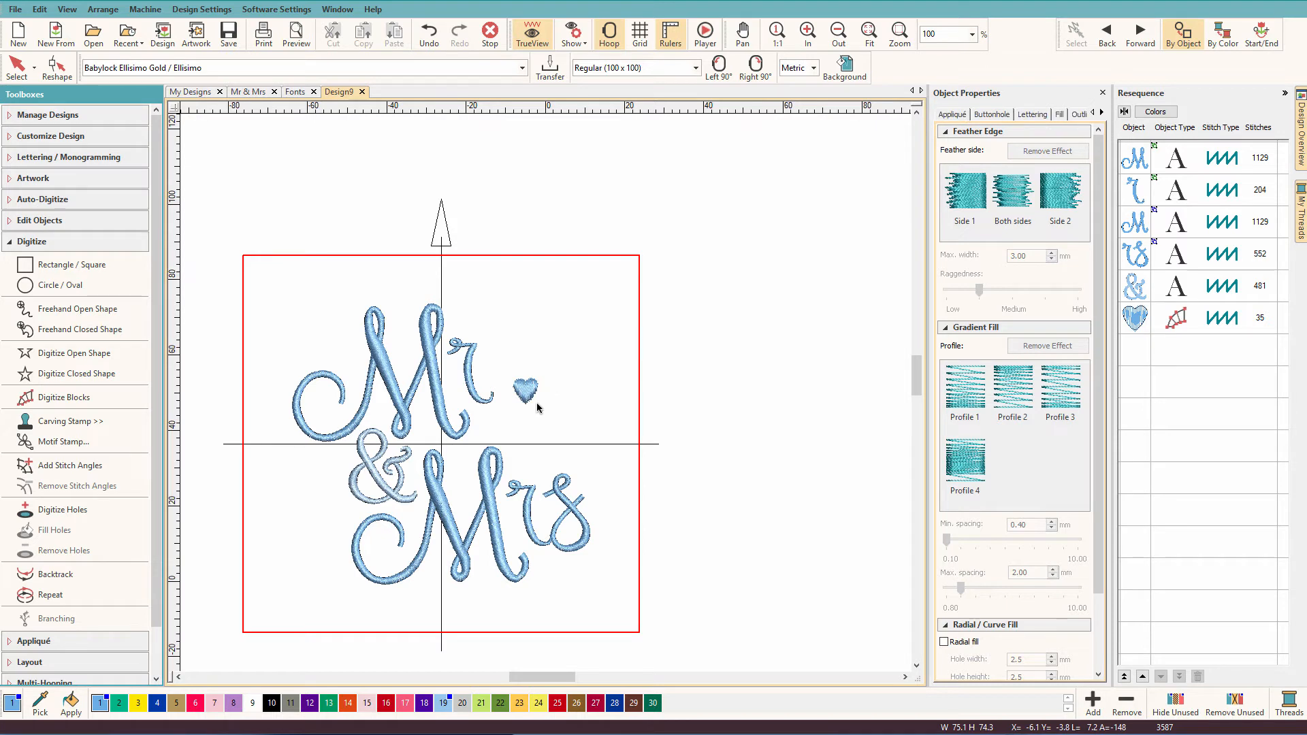
Move the heart close to the r of Mr at about X -9.4, Y 50.8 mm and recolor it with thread color 6
left_click(517, 387)
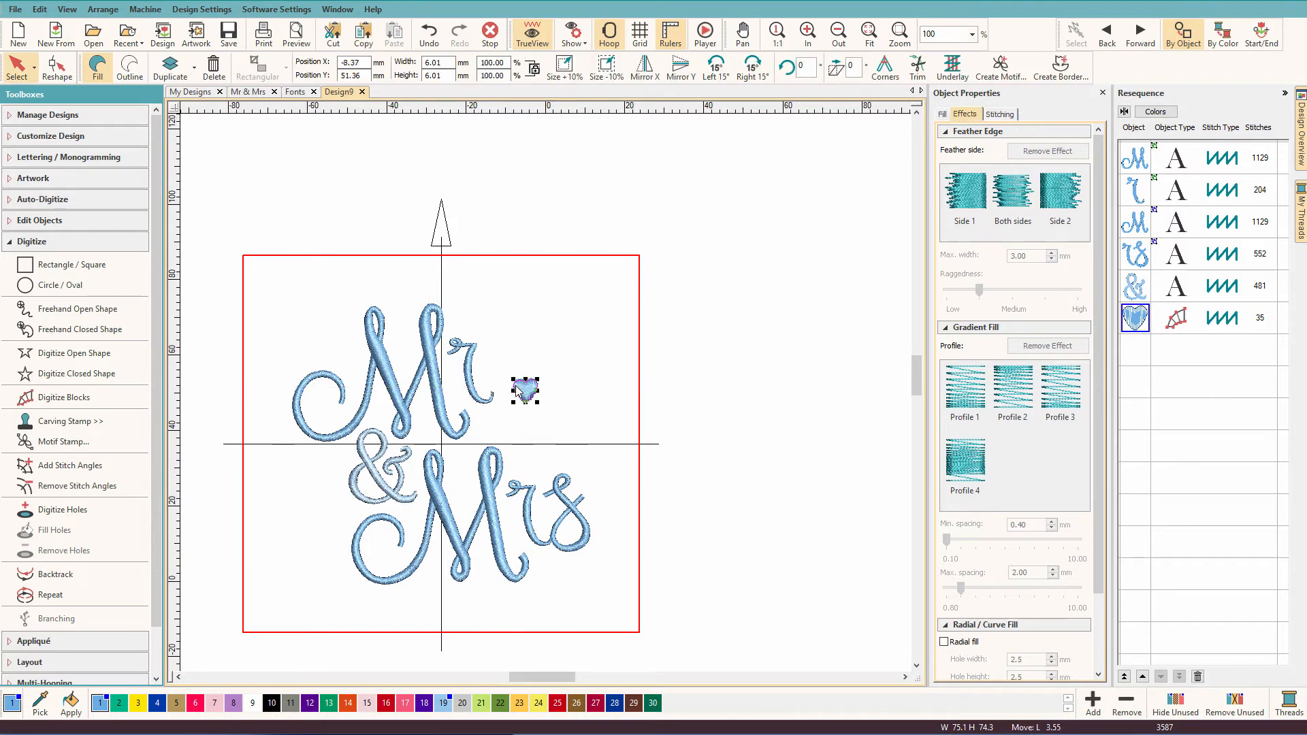
left_click_drag(515, 386, 511, 389)
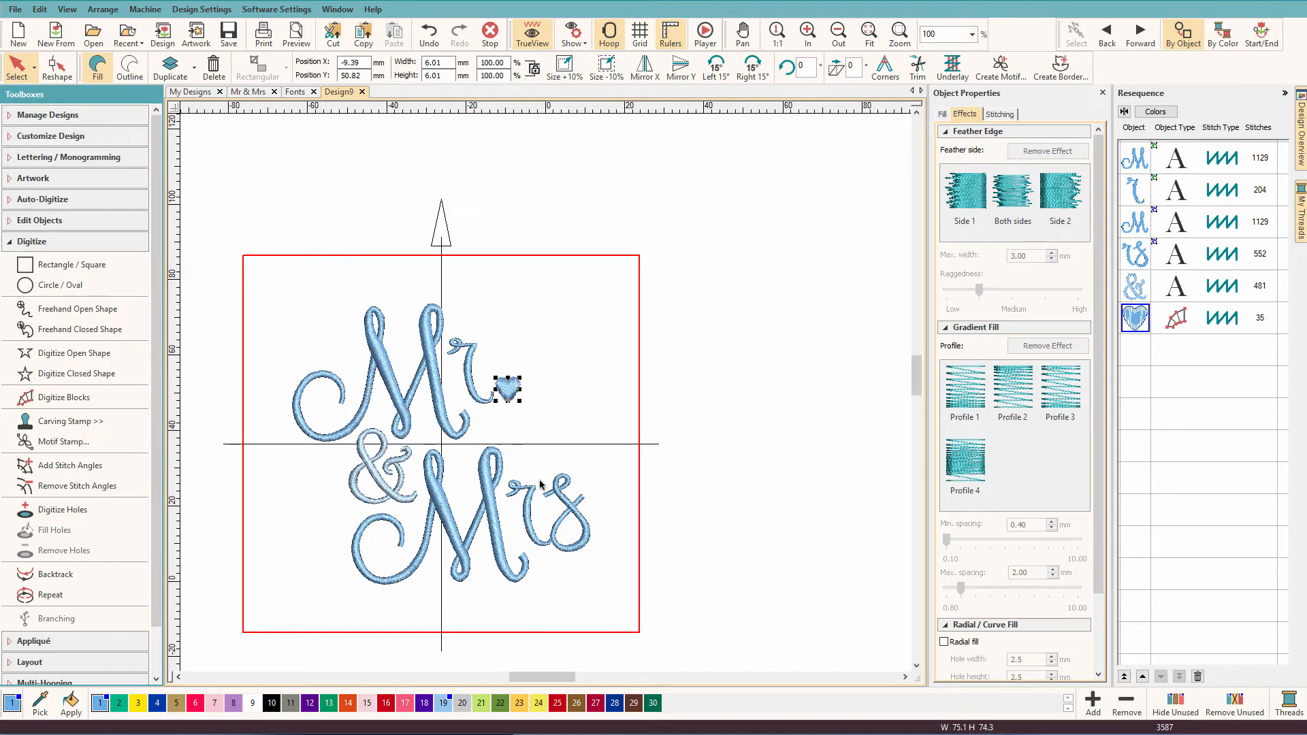
left_click(196, 707)
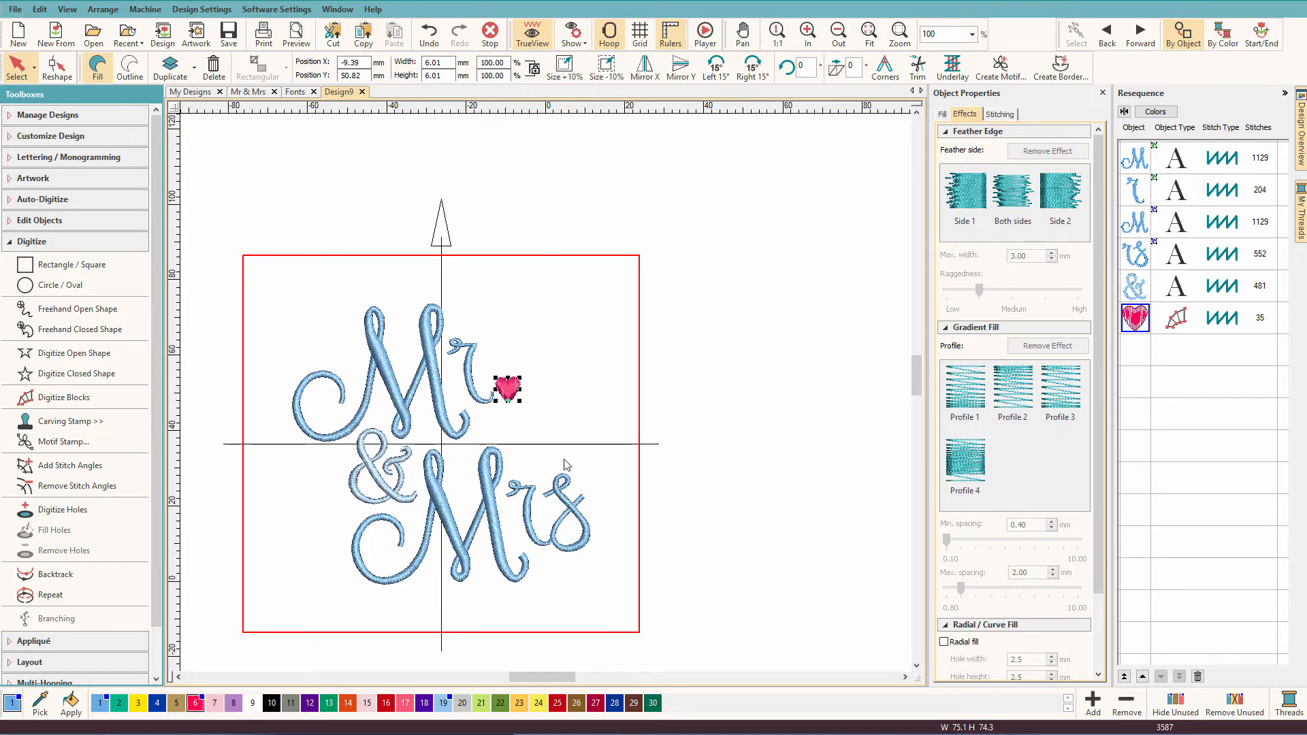
left_click(560, 434)
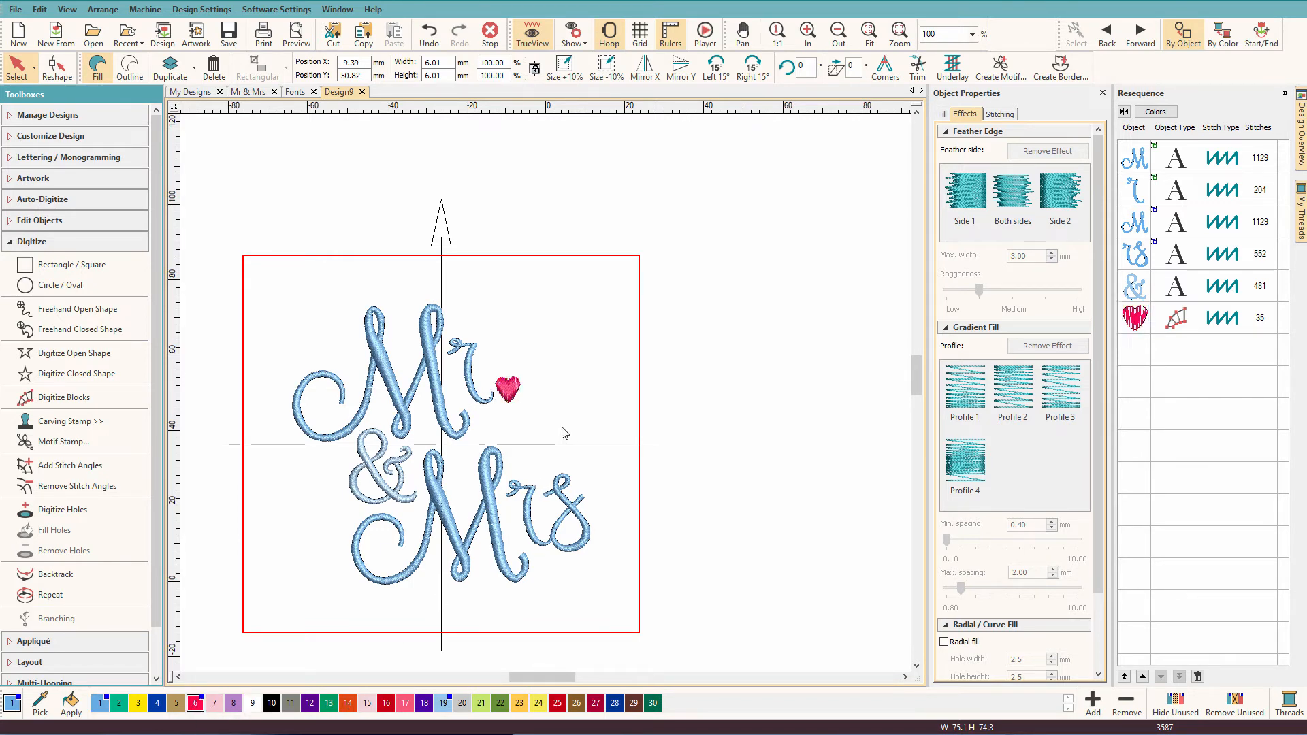
Scale the heart beside Mr to 90 percent in width and height
left_click(512, 391)
double_click(483, 65)
type("90")
key("Return")
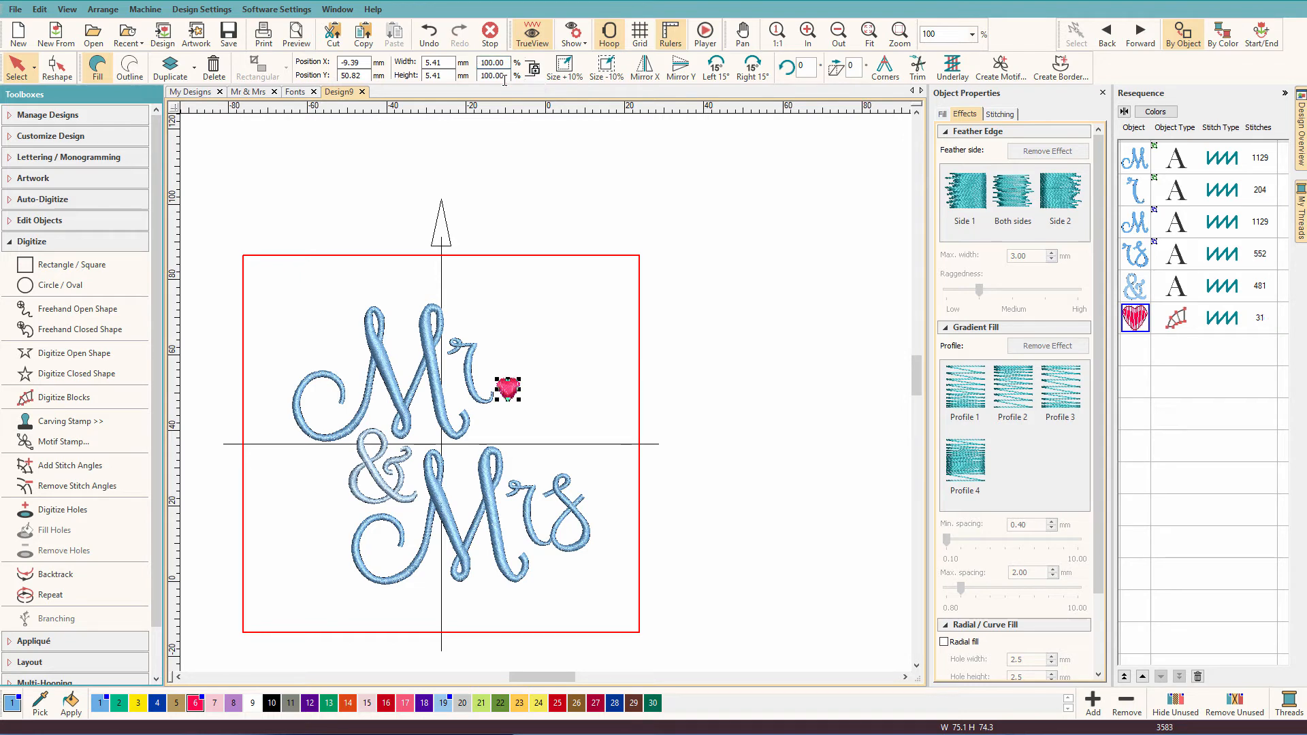
Move the heart beside Mrs at about X 14.8, Y 11.5 mm and place a duplicate beside Mr at about X -9.7, Y 50.3 mm
left_click(552, 358)
left_click(515, 391)
left_click_drag(515, 389, 517, 391)
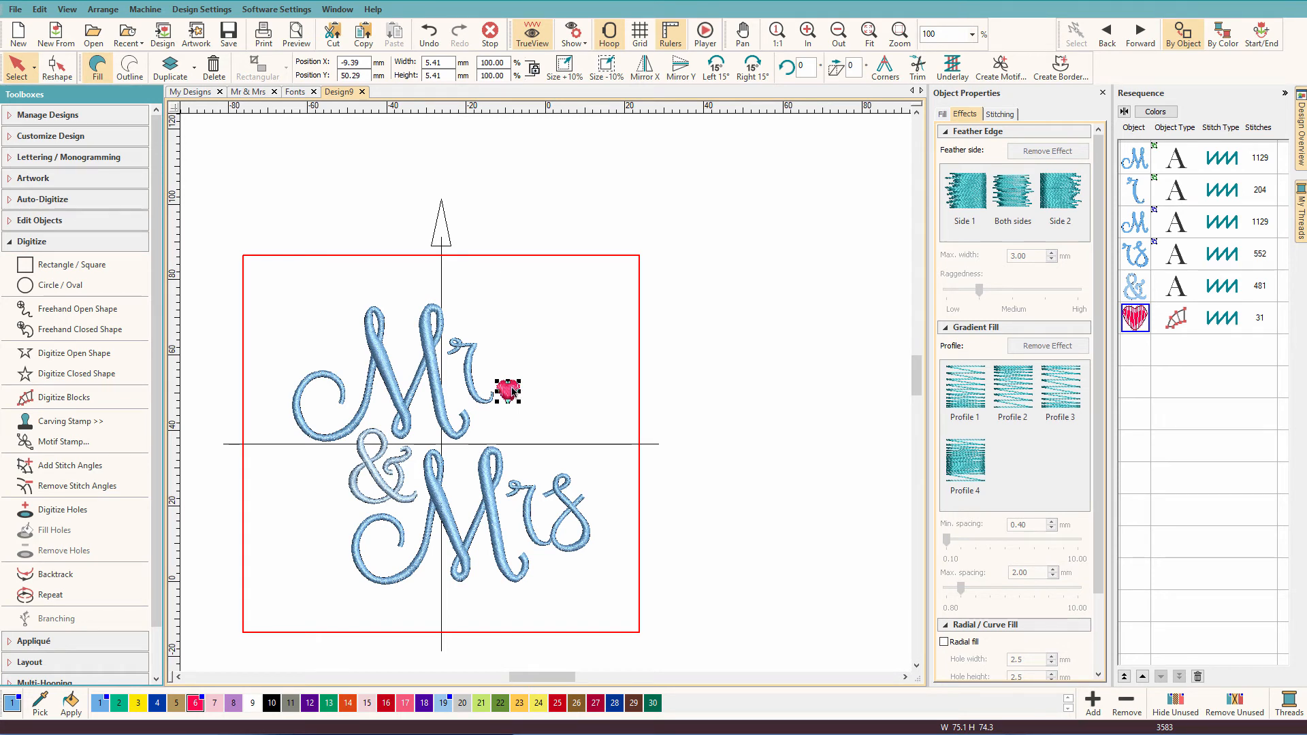
left_click_drag(512, 393, 607, 541)
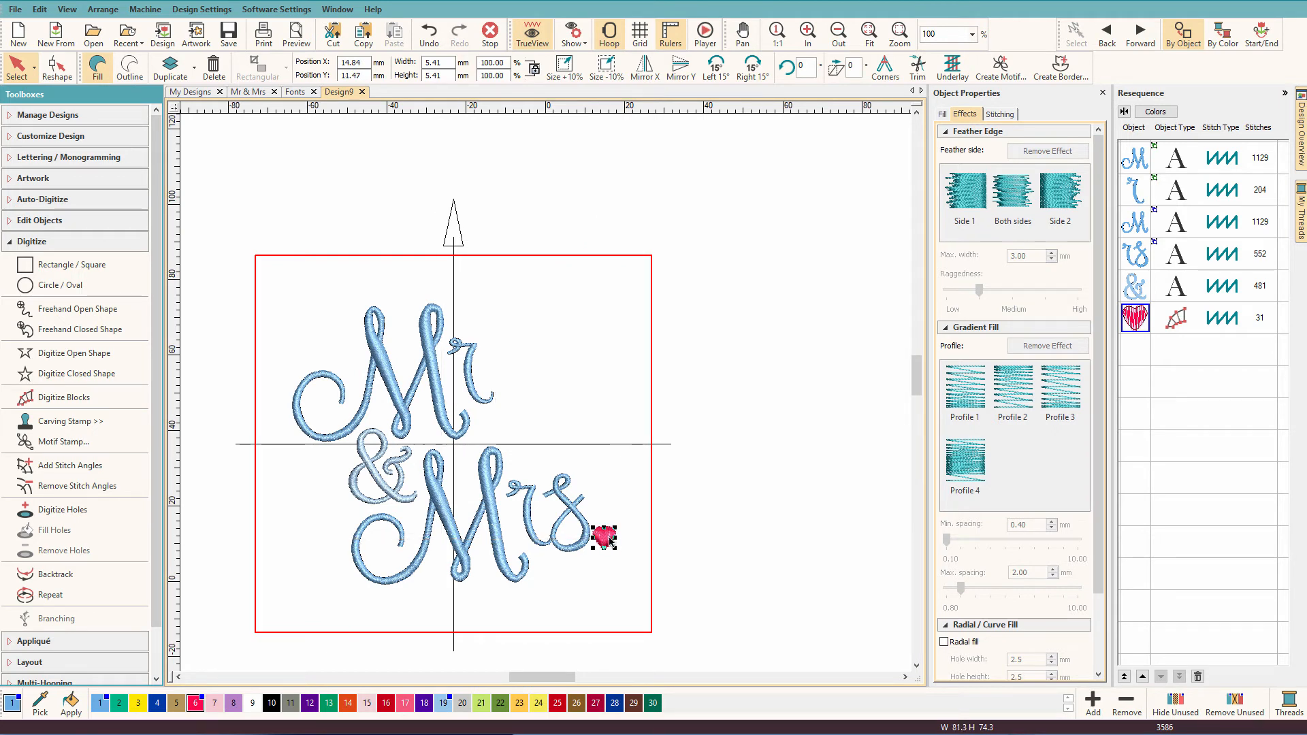
left_click_drag(607, 539, 509, 393)
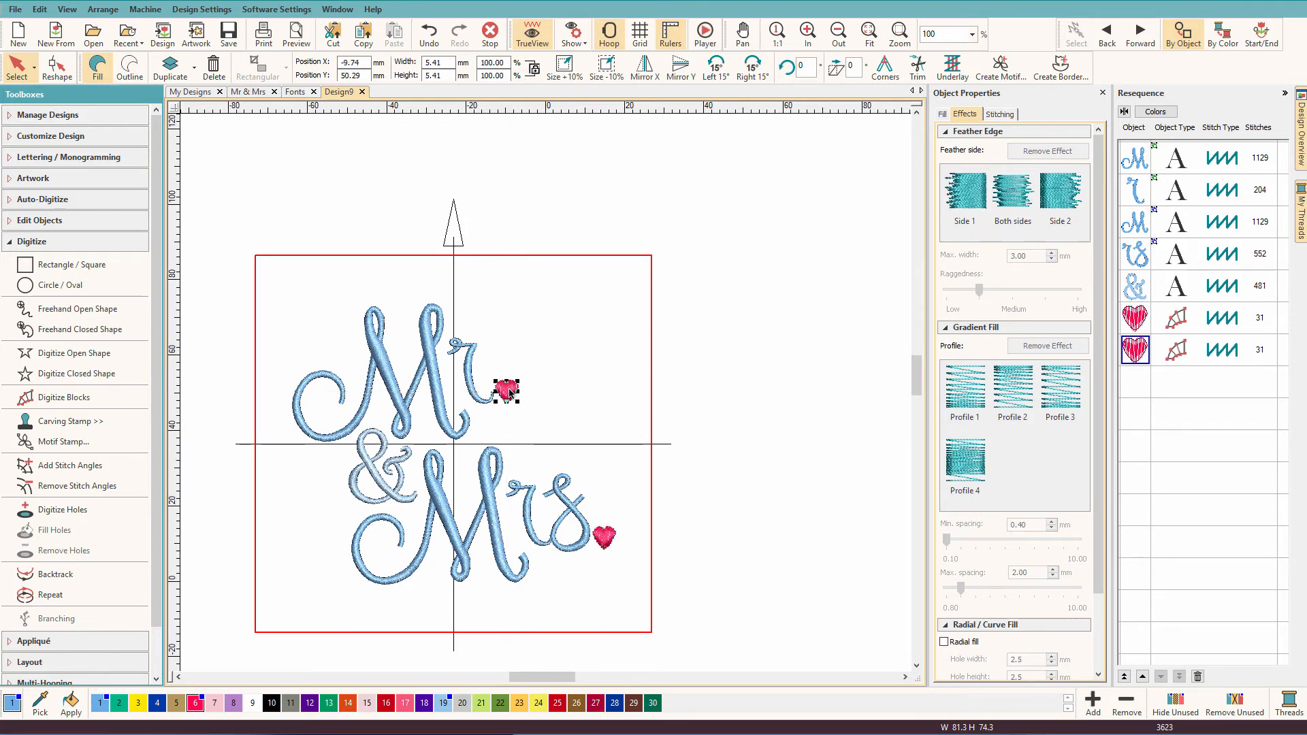
Resequence the ampersand so that it stitches last, after both hearts
left_click(1131, 289)
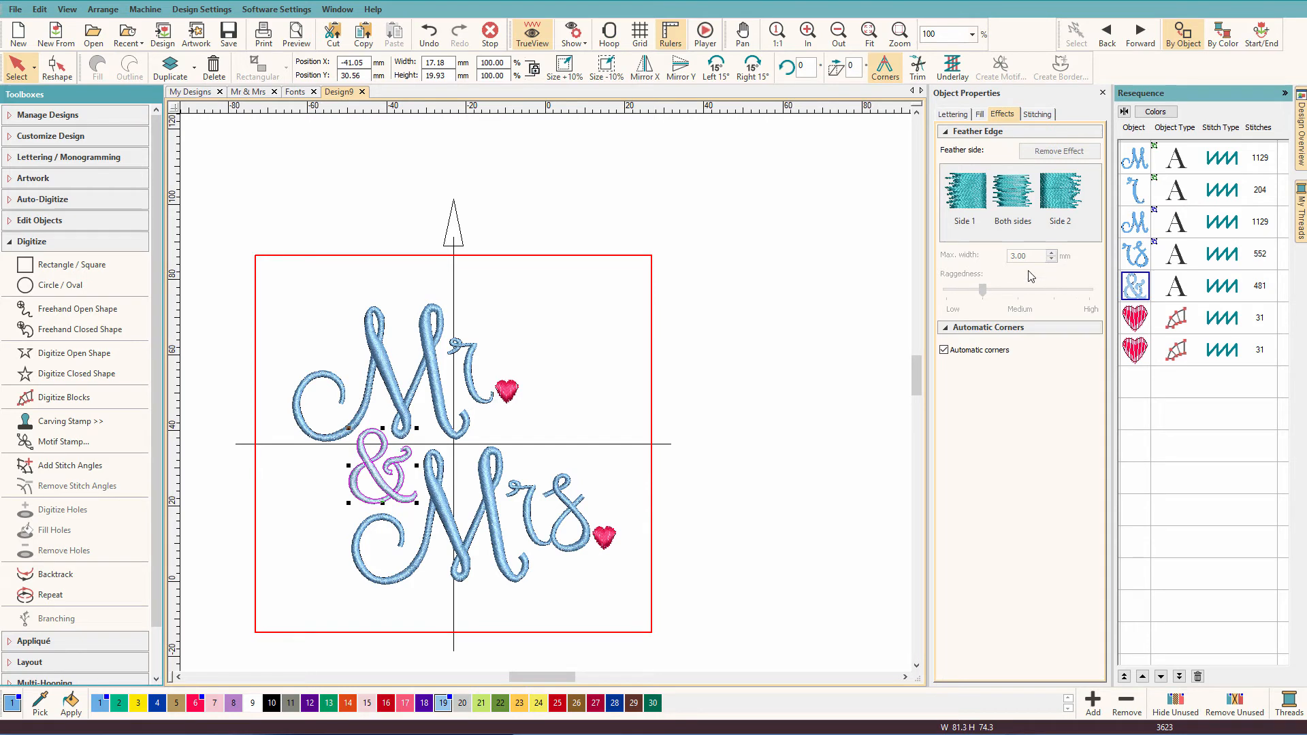
left_click(1179, 676)
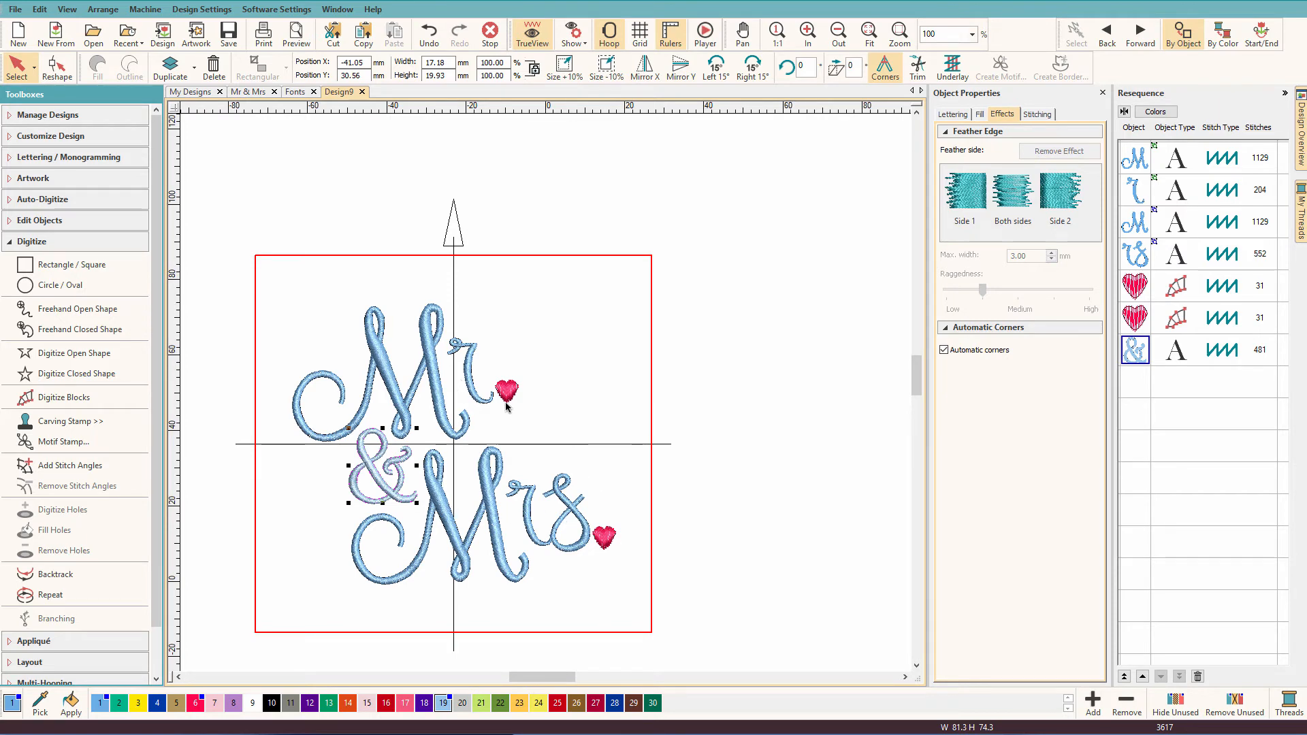
left_click(795, 275)
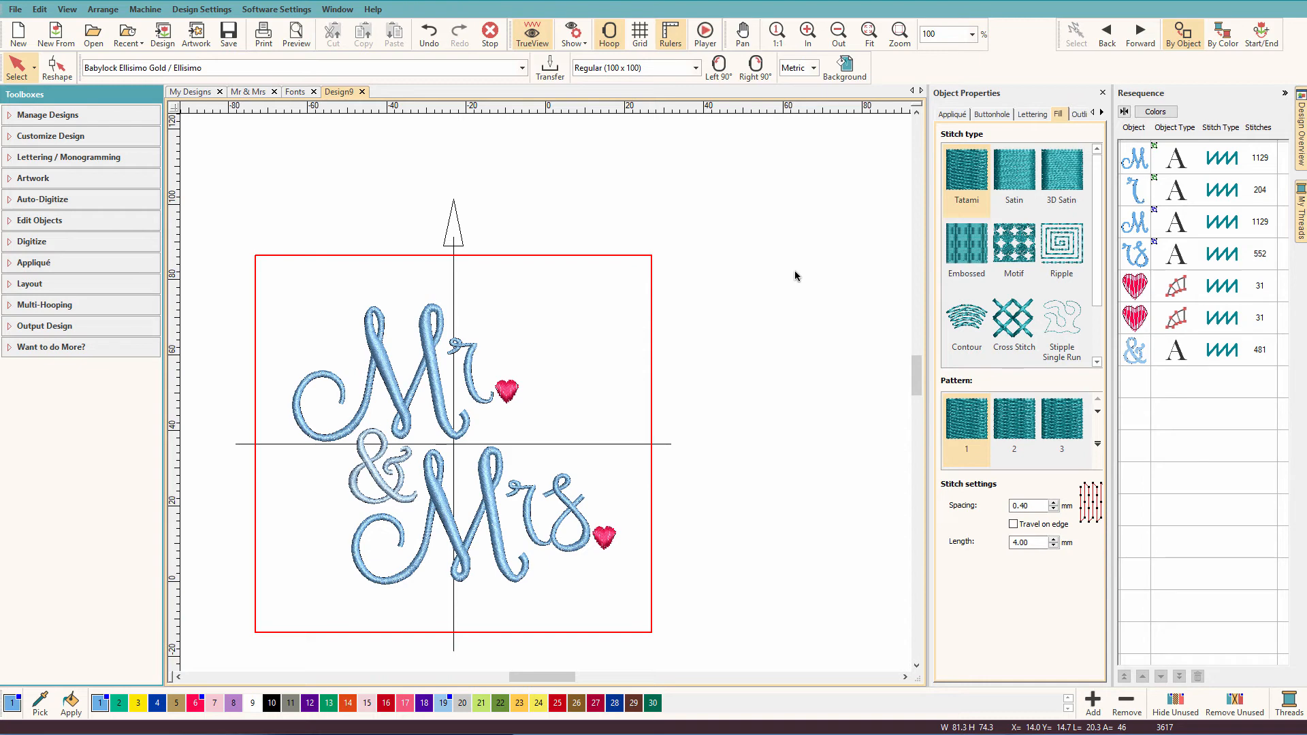
Save the design in the Misc folder as Mr & Mrs 2 in EMB format
key("ctrl+s")
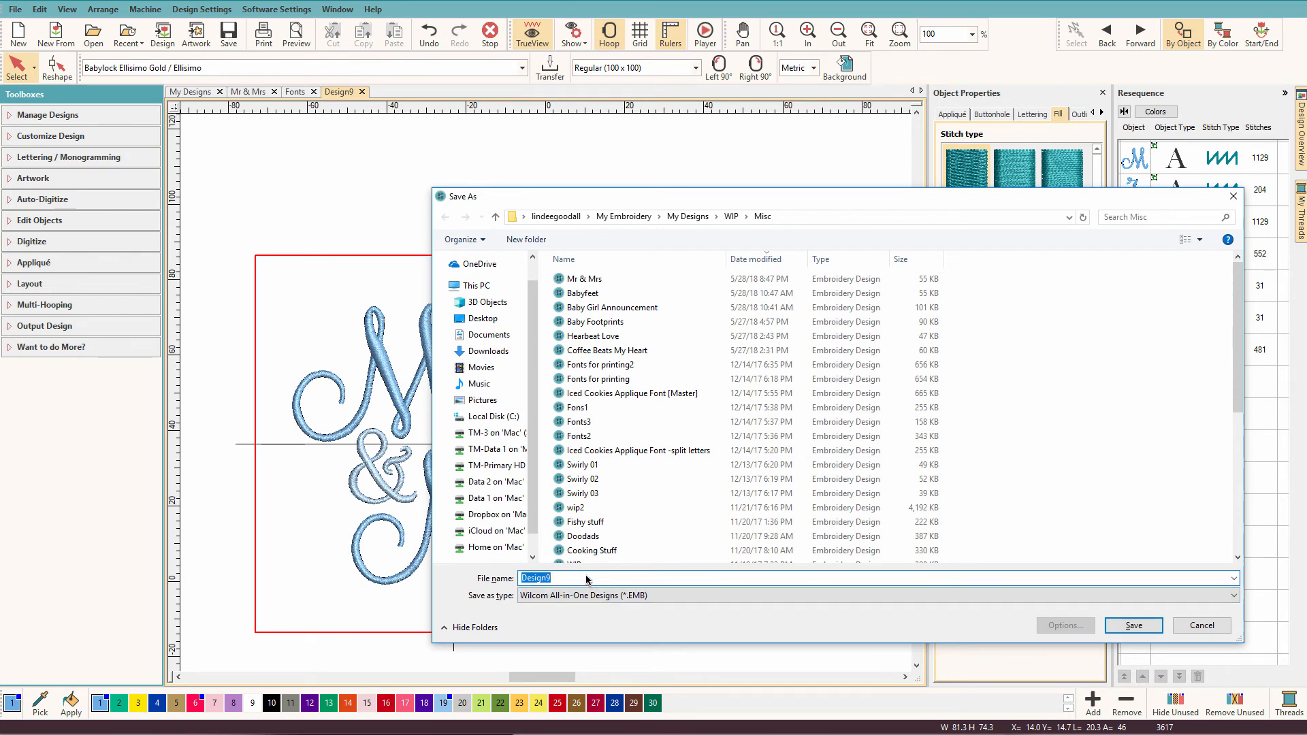
type("Mr")
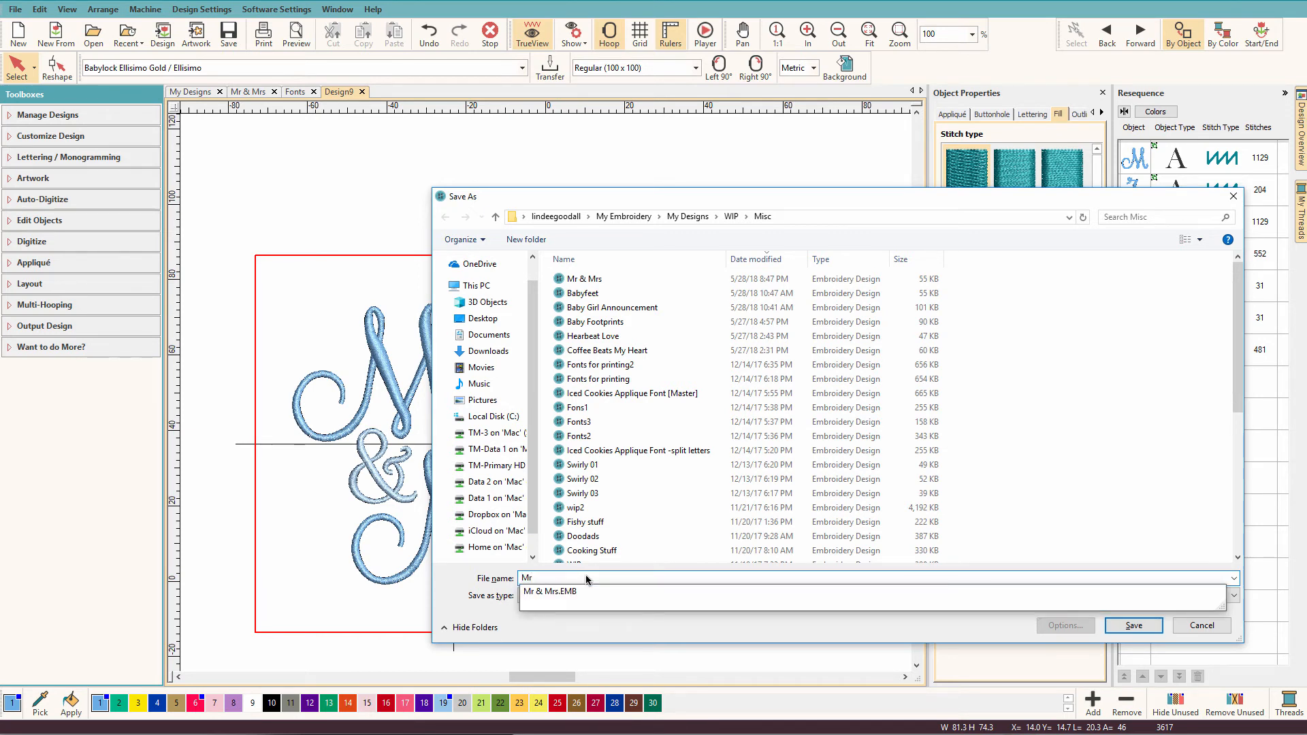
type(" & Mrs 2")
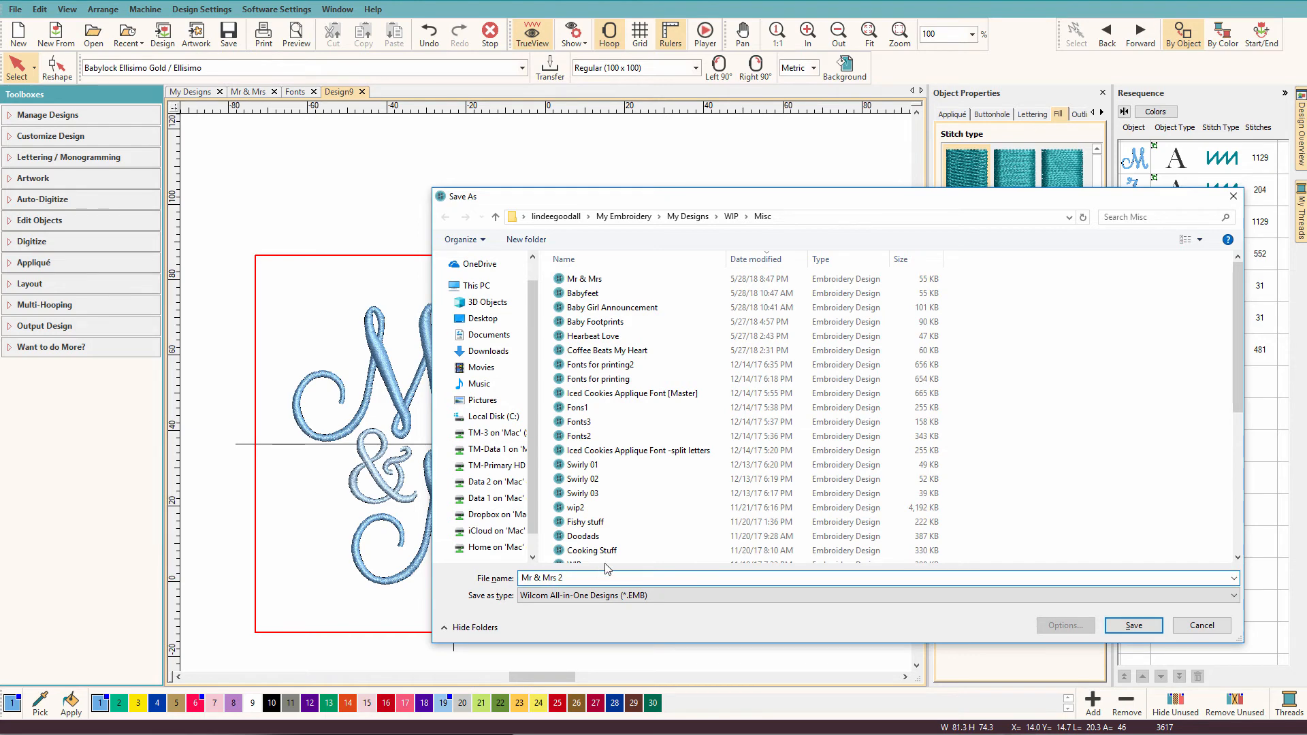
left_click(1134, 625)
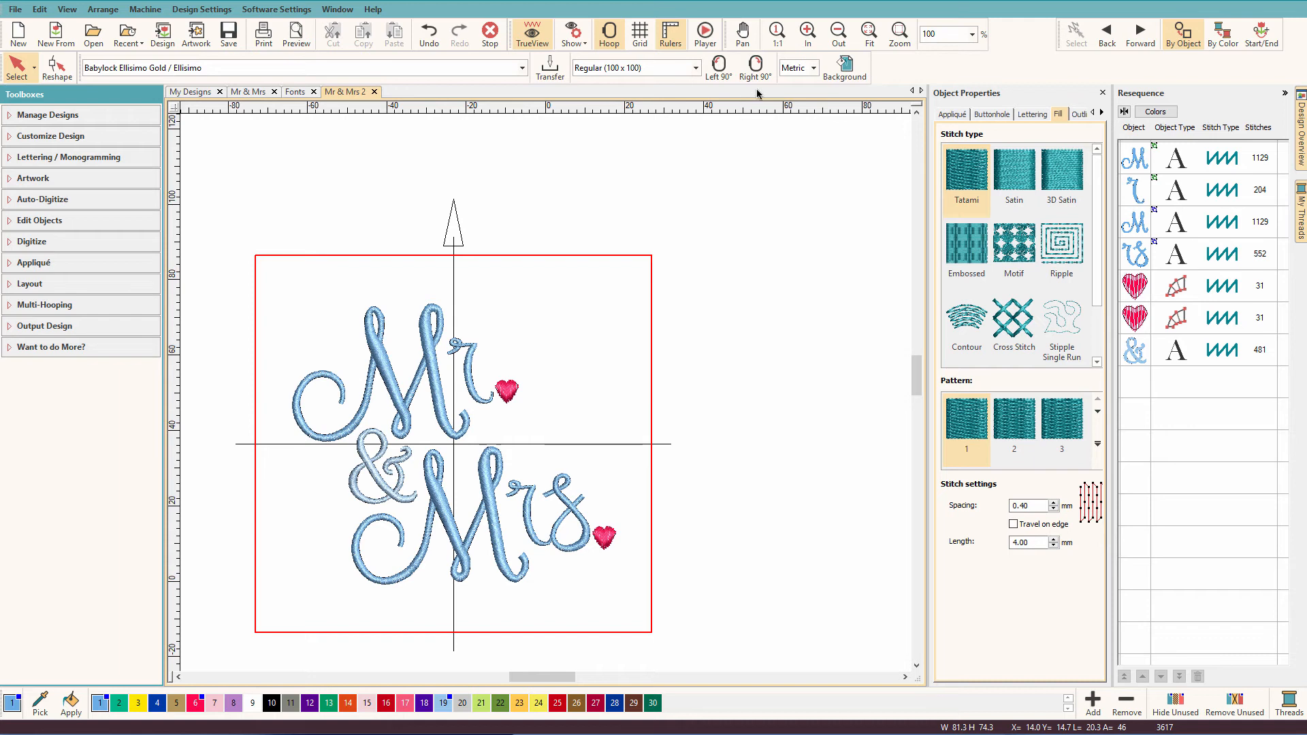
Review the design's stitching order in the stitch player and close the player
left_click(705, 33)
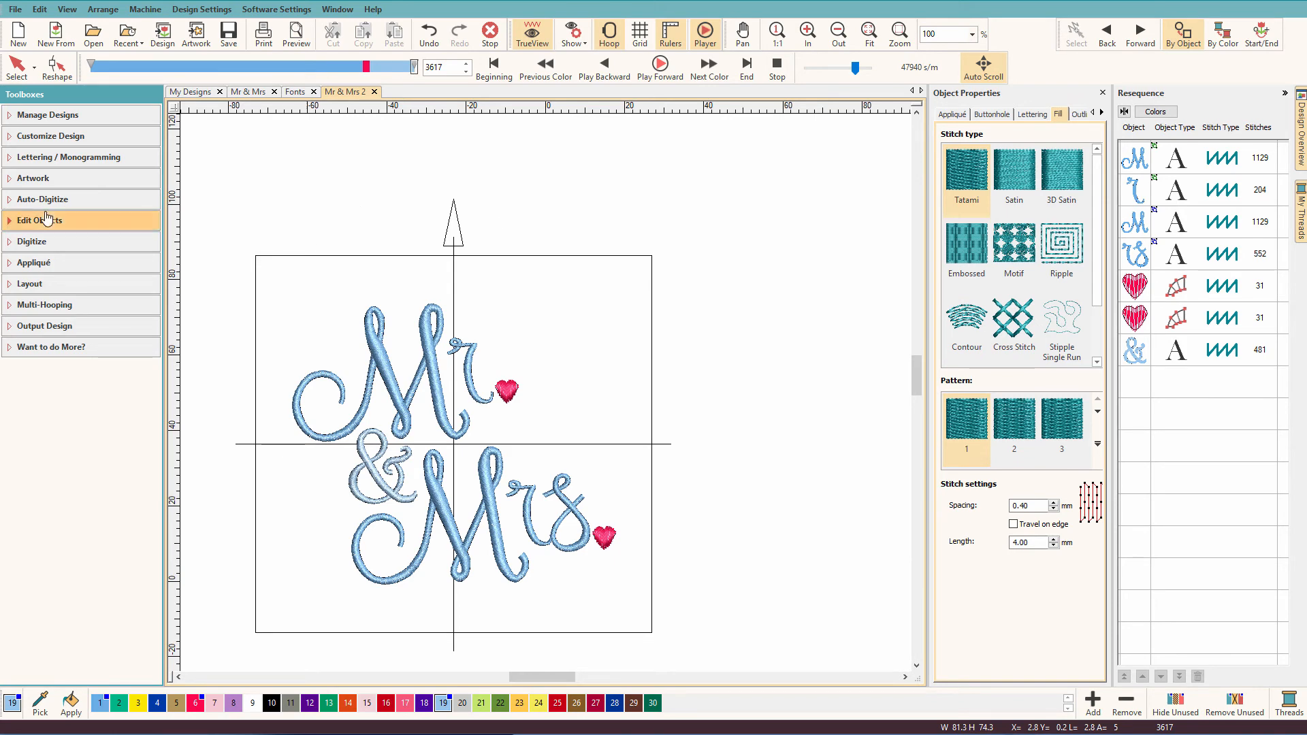
left_click(10, 224)
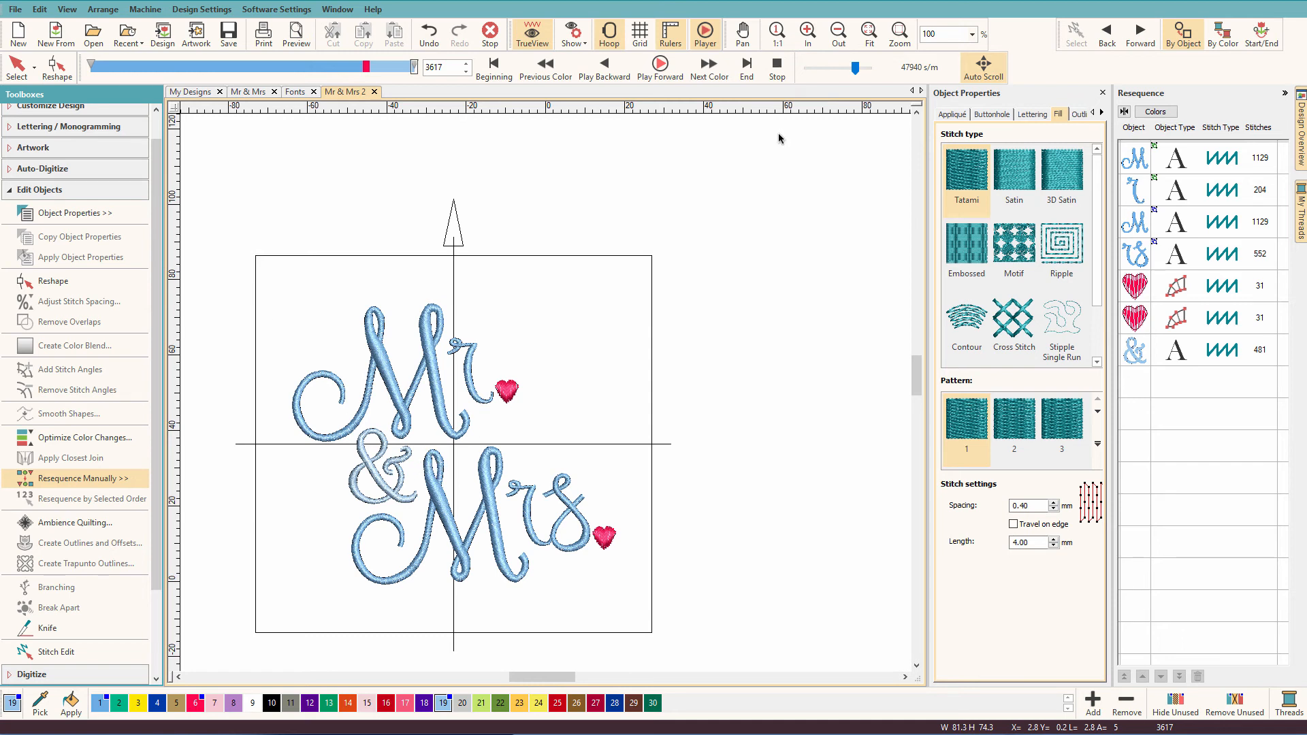
left_click(778, 72)
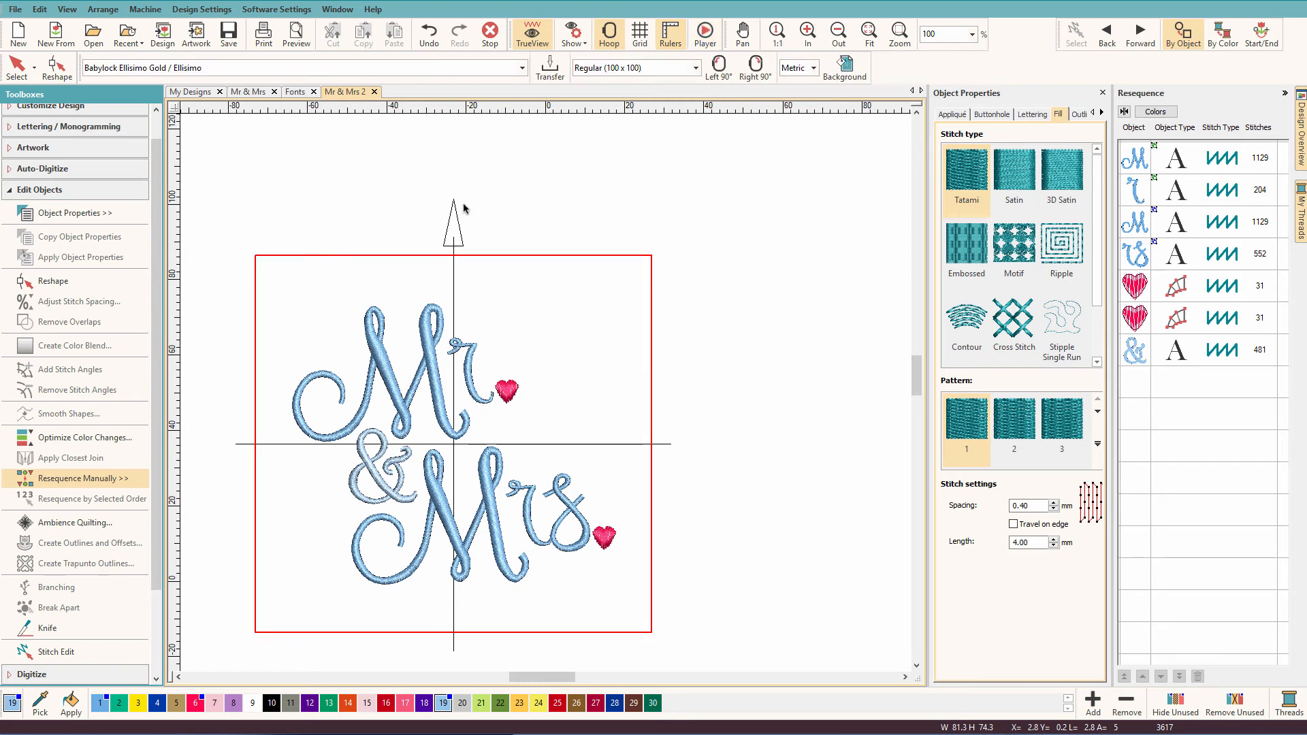
Try Apply Closest Join on the letters of Mr, compare the result by undoing and redoing it, and undo it again
left_click_drag(261, 286, 495, 467)
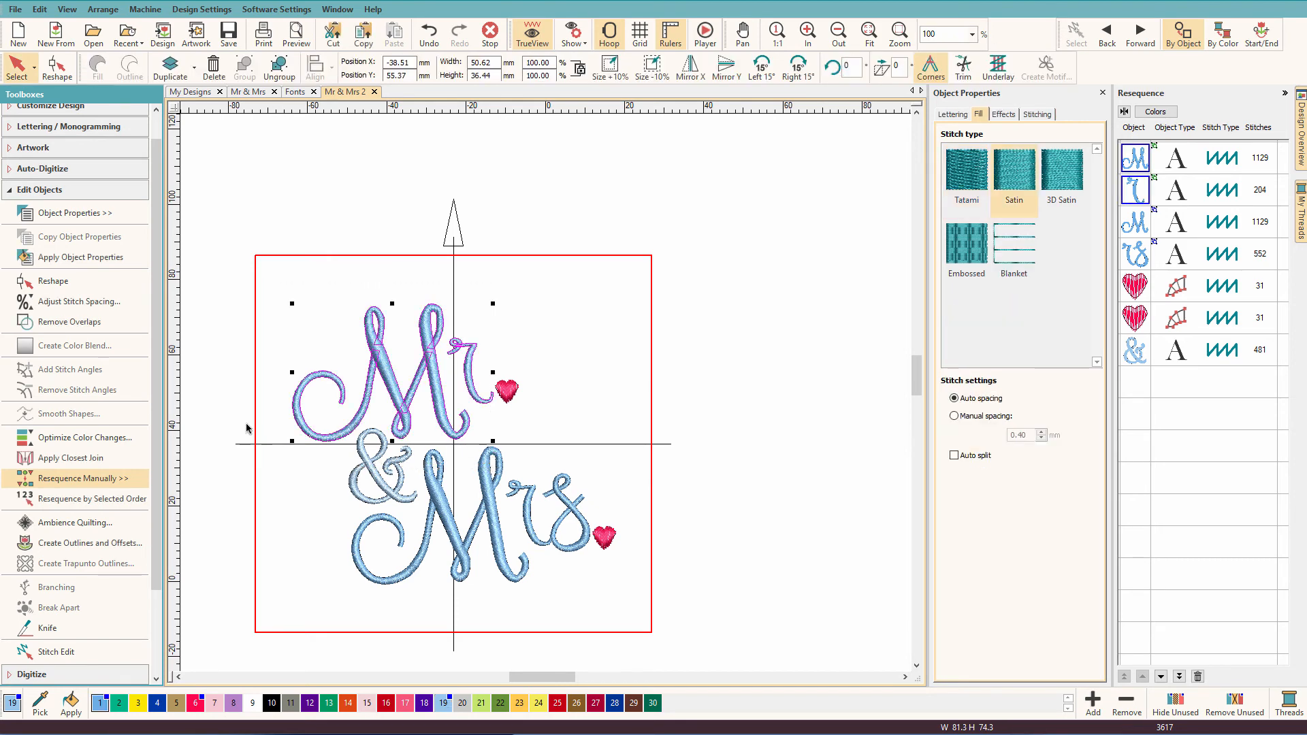
left_click(30, 461)
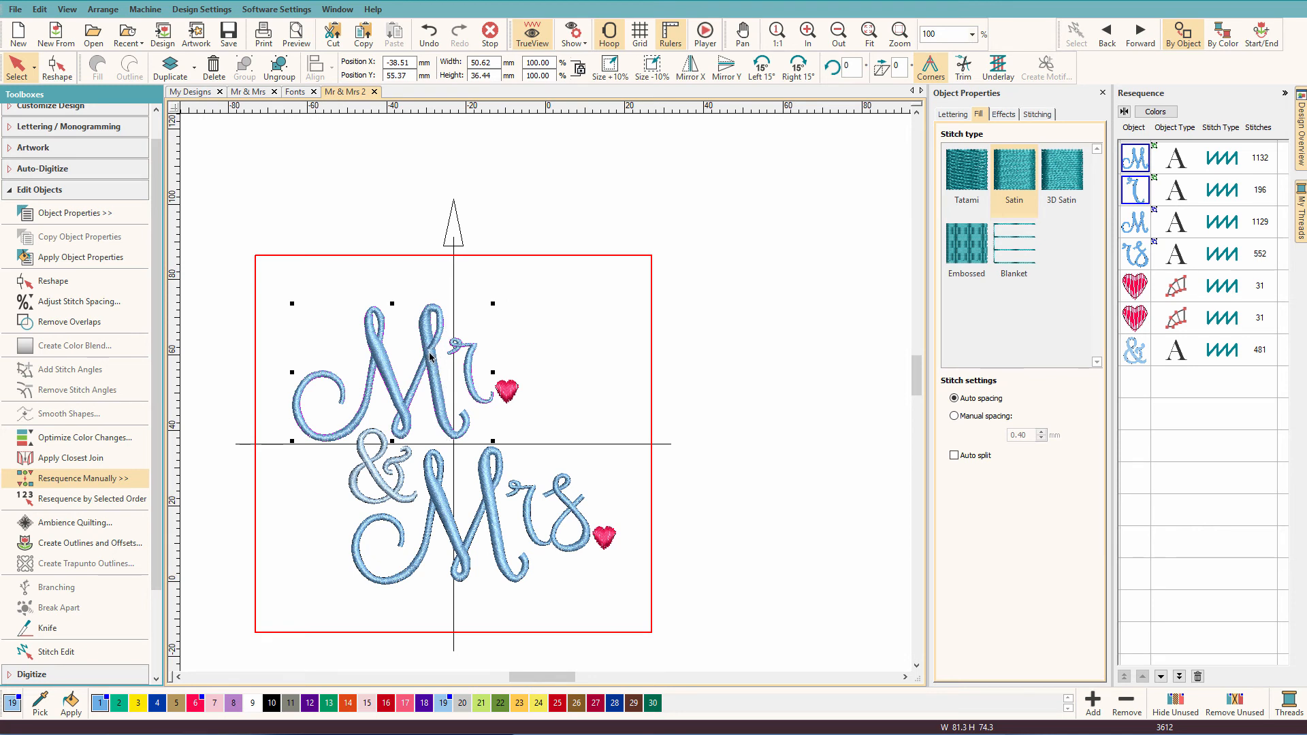
key("ctrl+z")
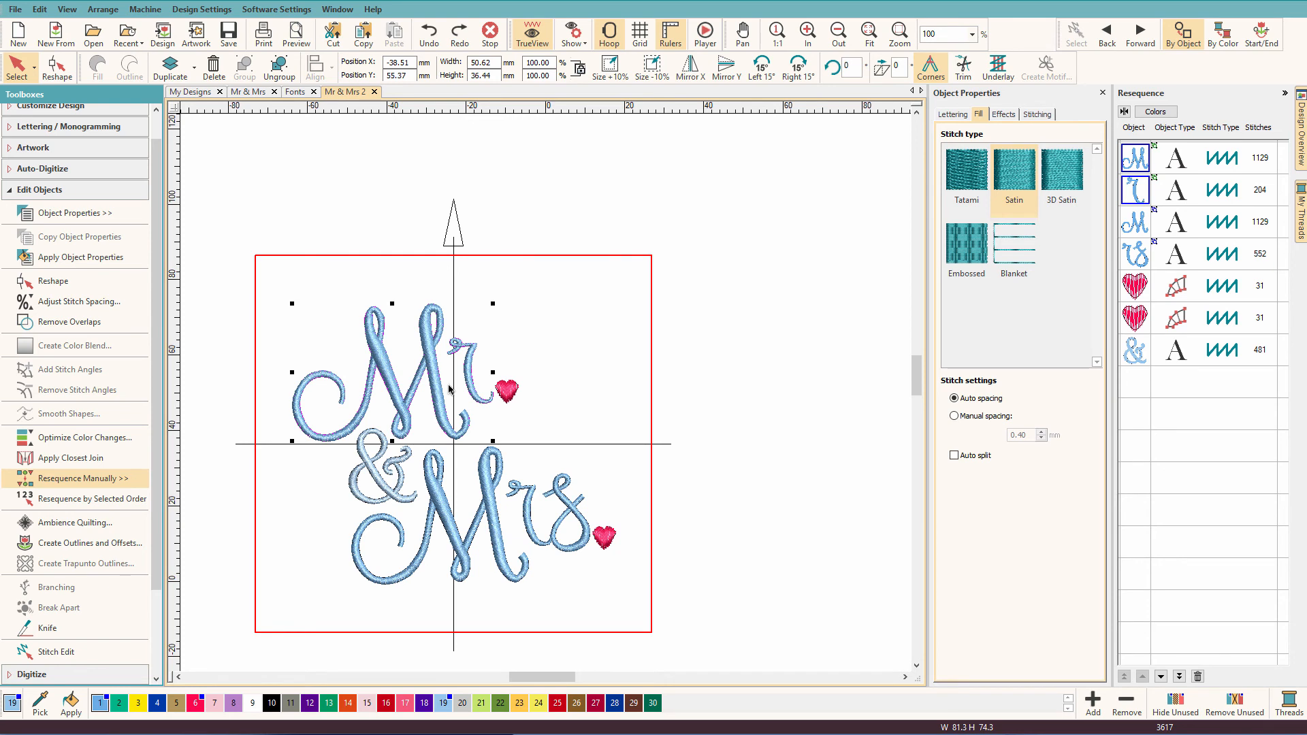
left_click(458, 37)
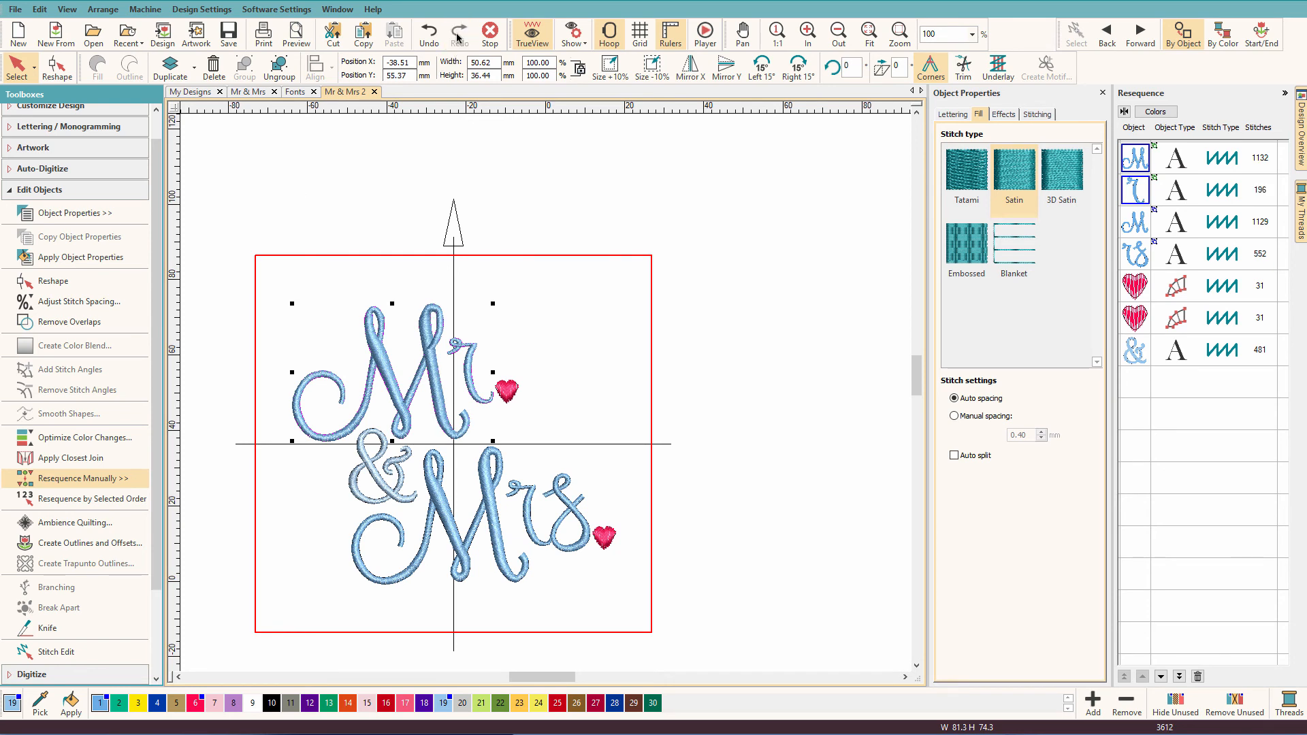
left_click(430, 38)
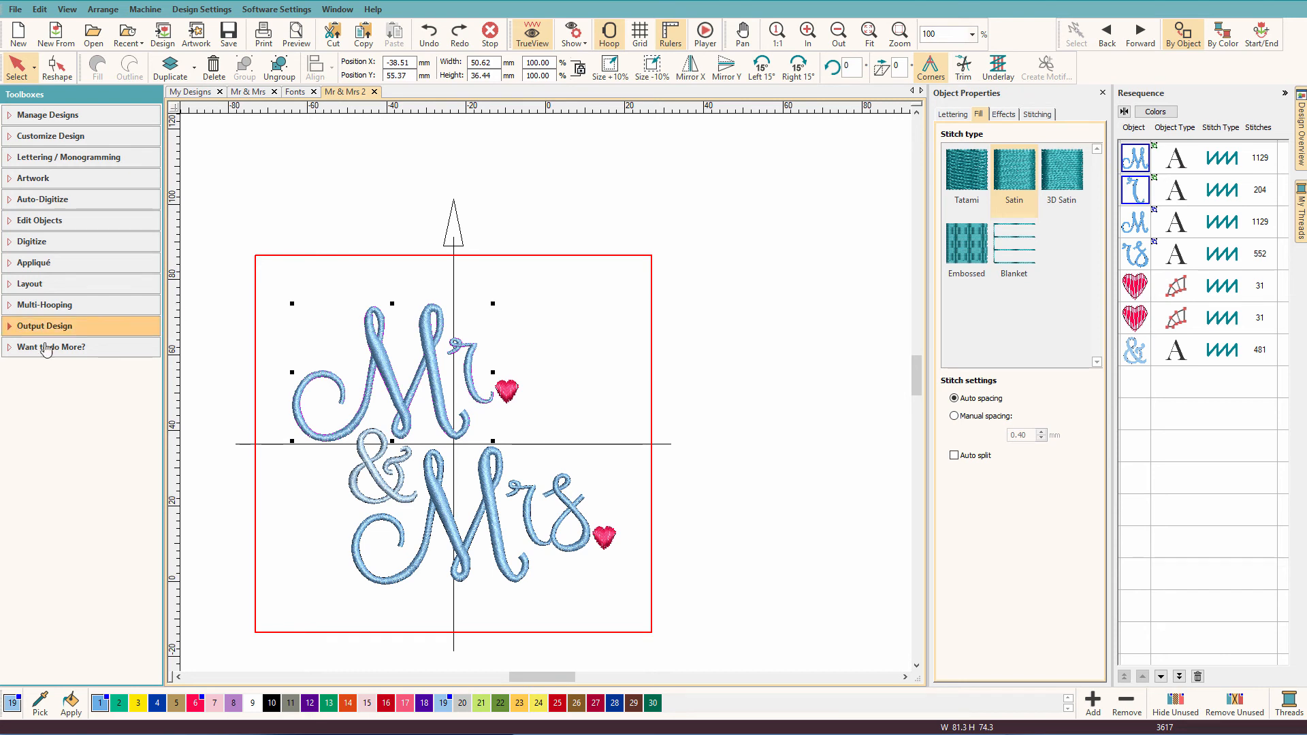
Export the design as Mr & Mrs 2 in the LG designs folder, using the Brother/Babylock/Deco PES machine format
left_click(19, 329)
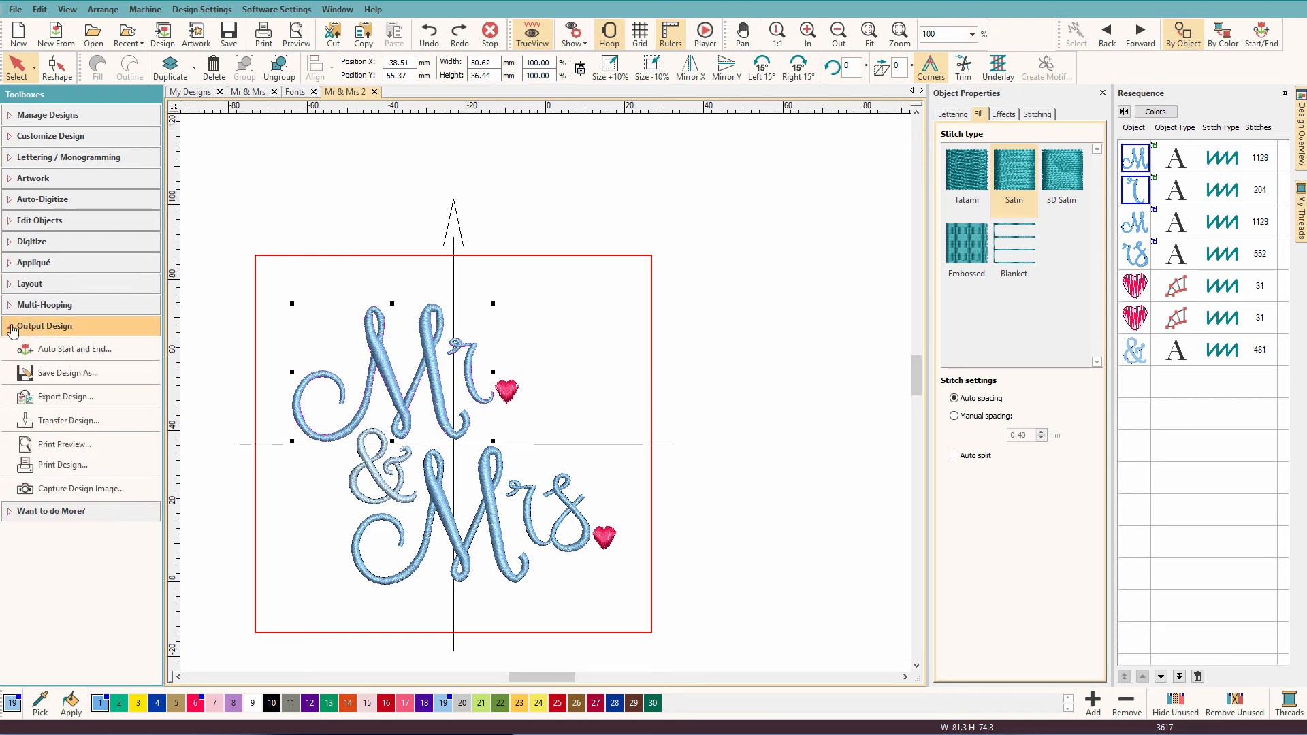
left_click(32, 401)
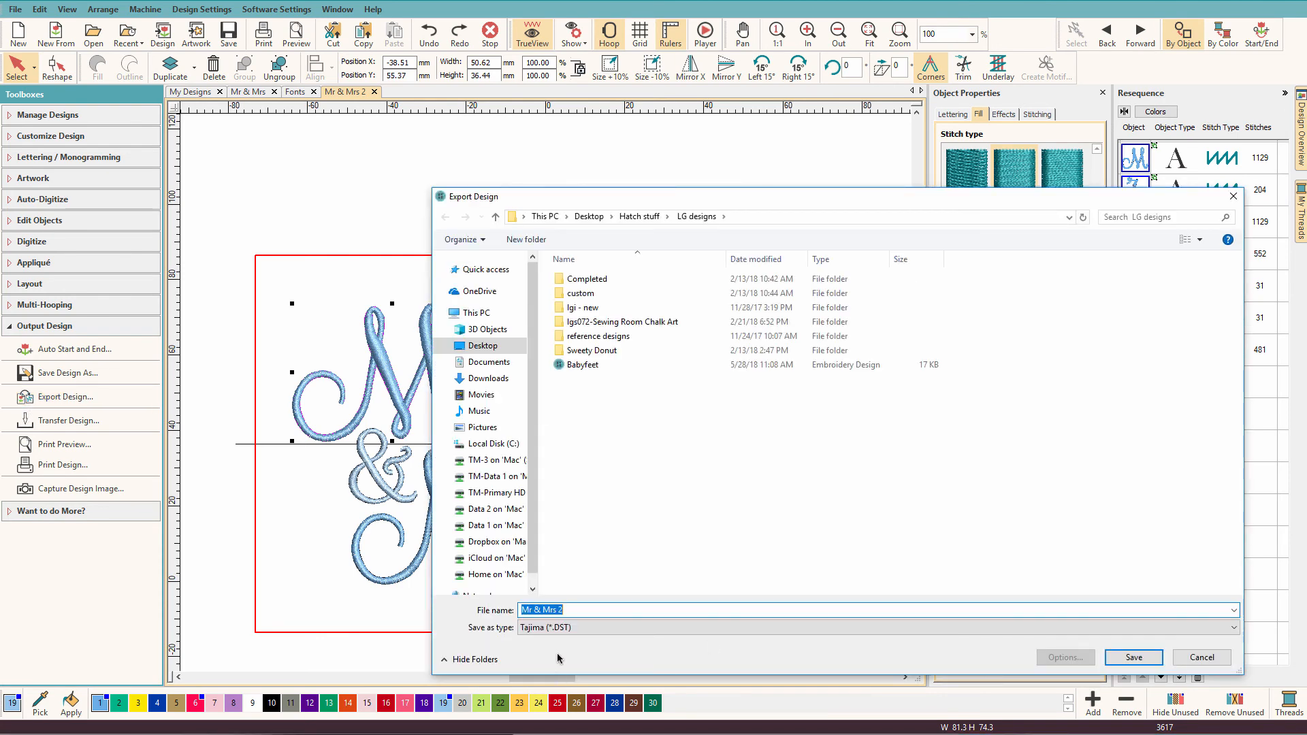
left_click(571, 629)
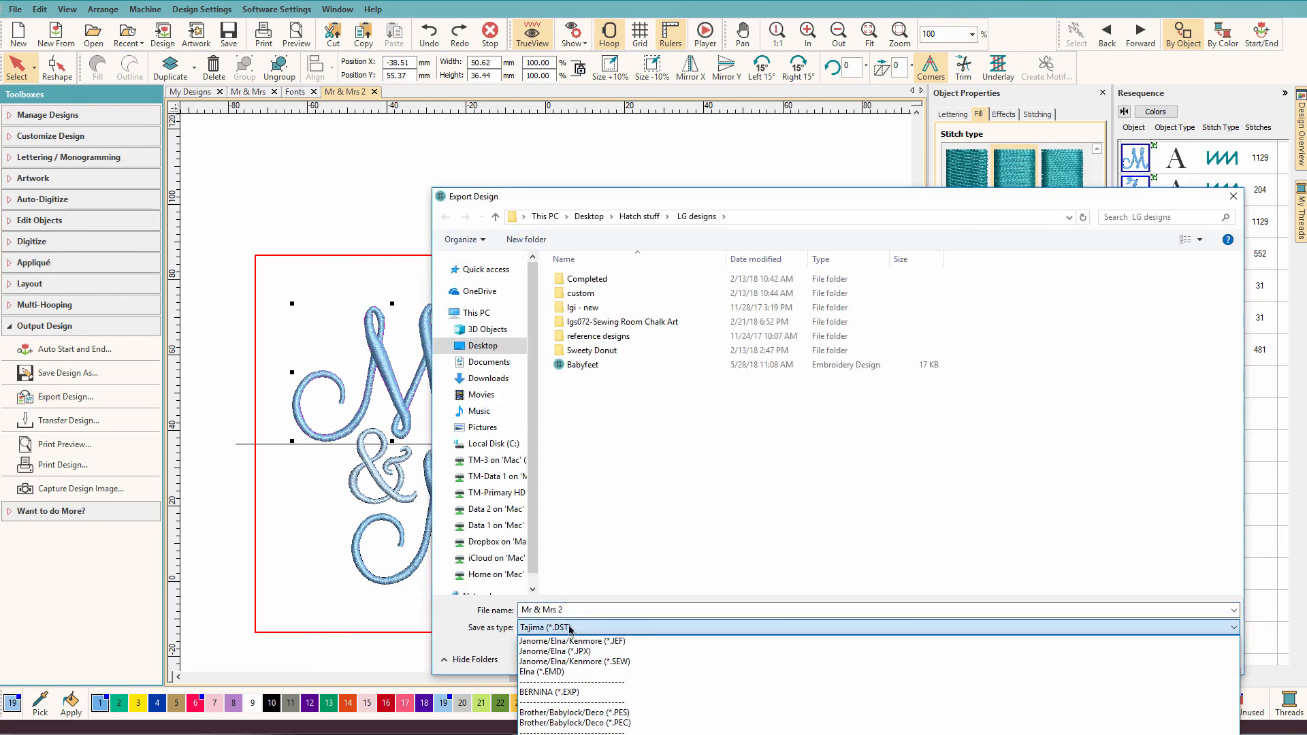
left_click(590, 712)
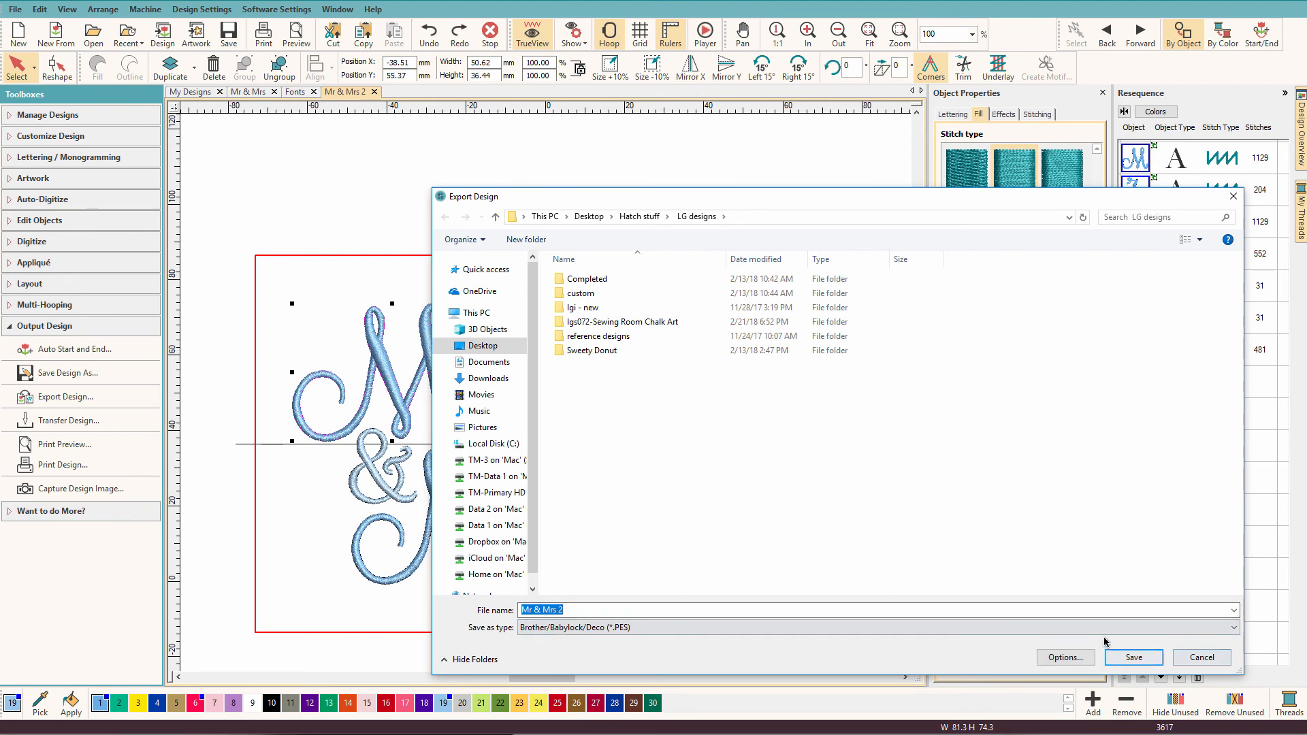
left_click(1135, 662)
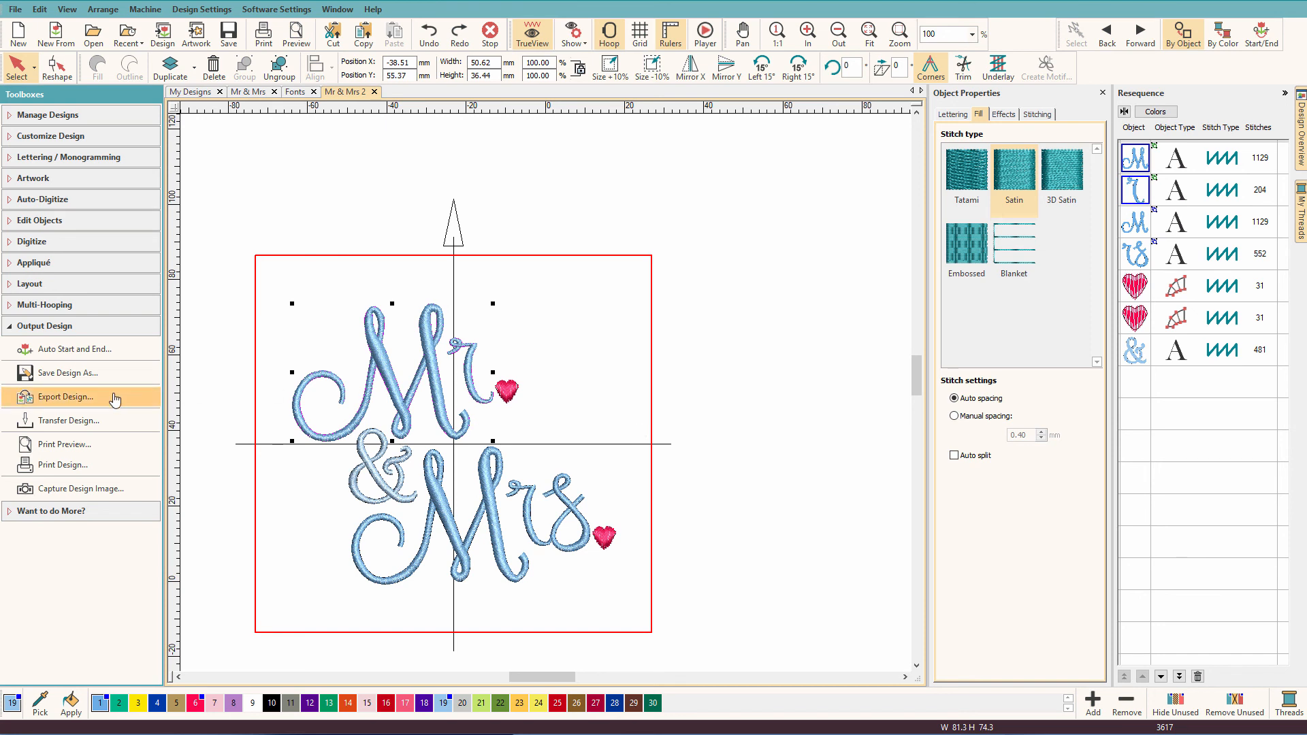
left_click(9, 327)
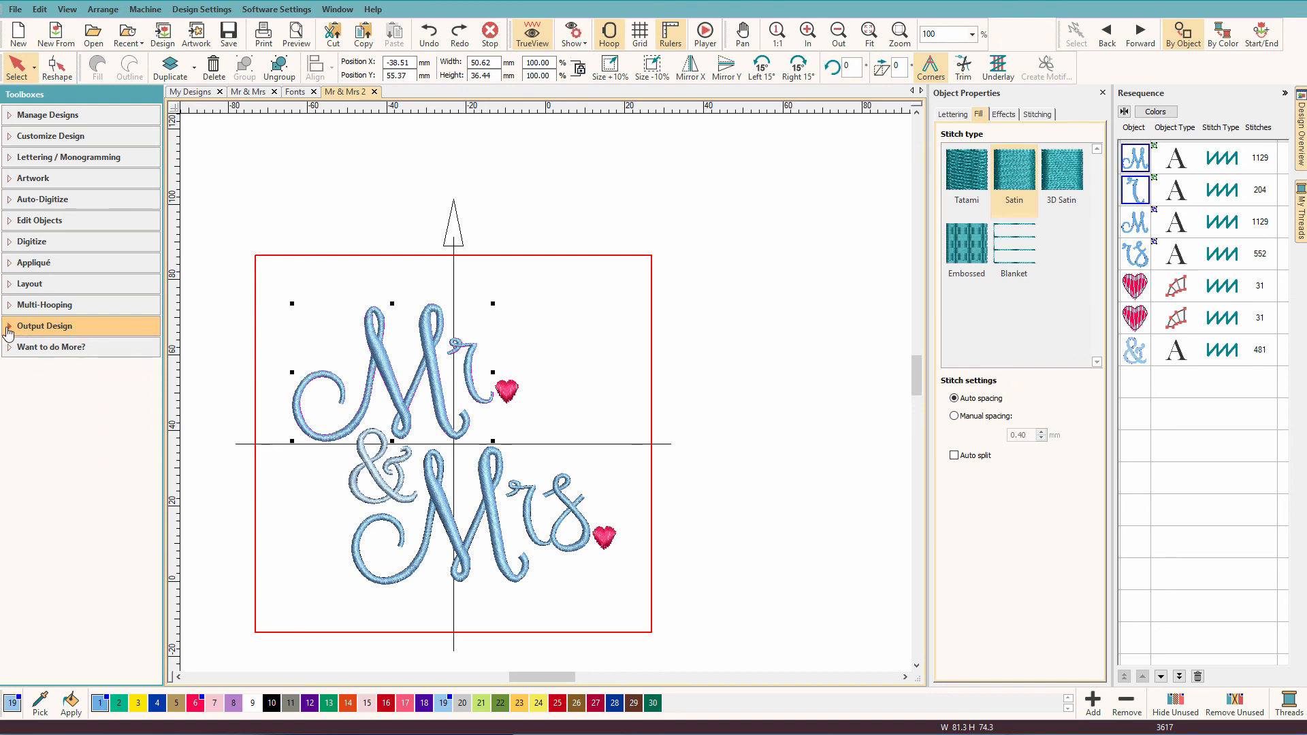
left_click(7, 160)
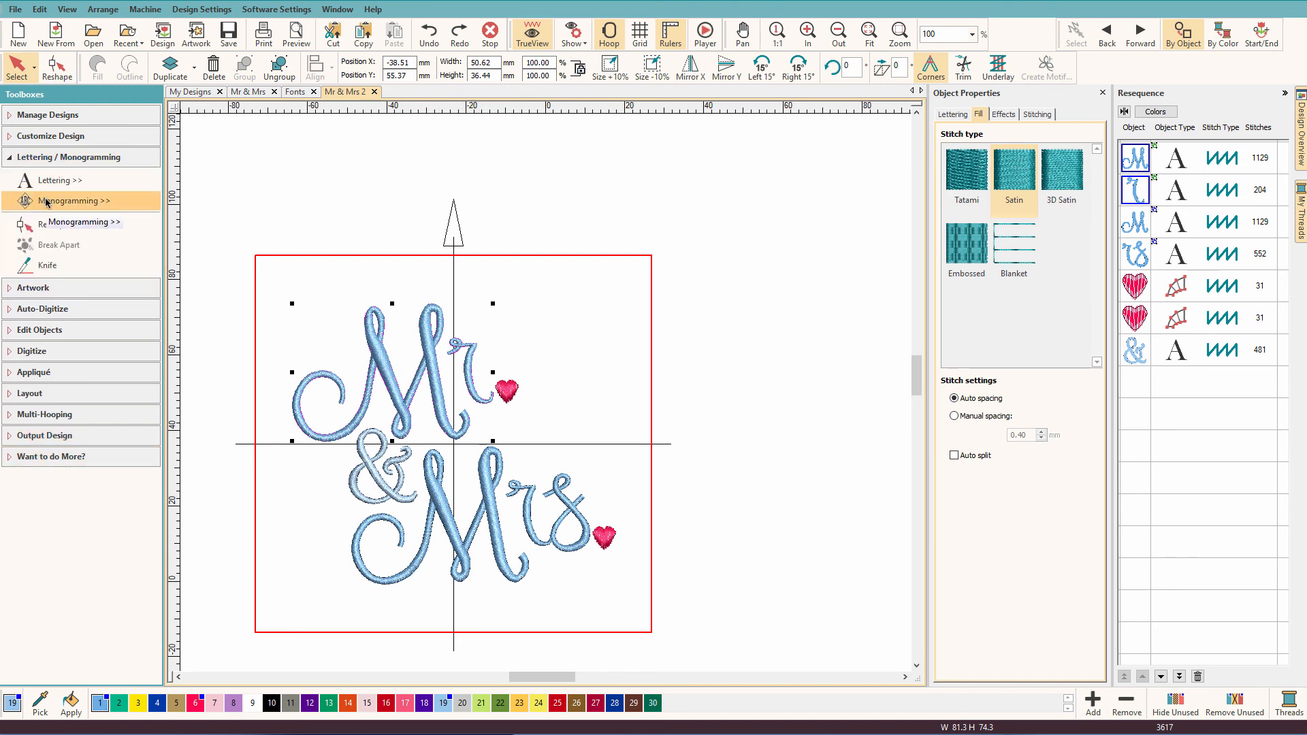
left_click(9, 161)
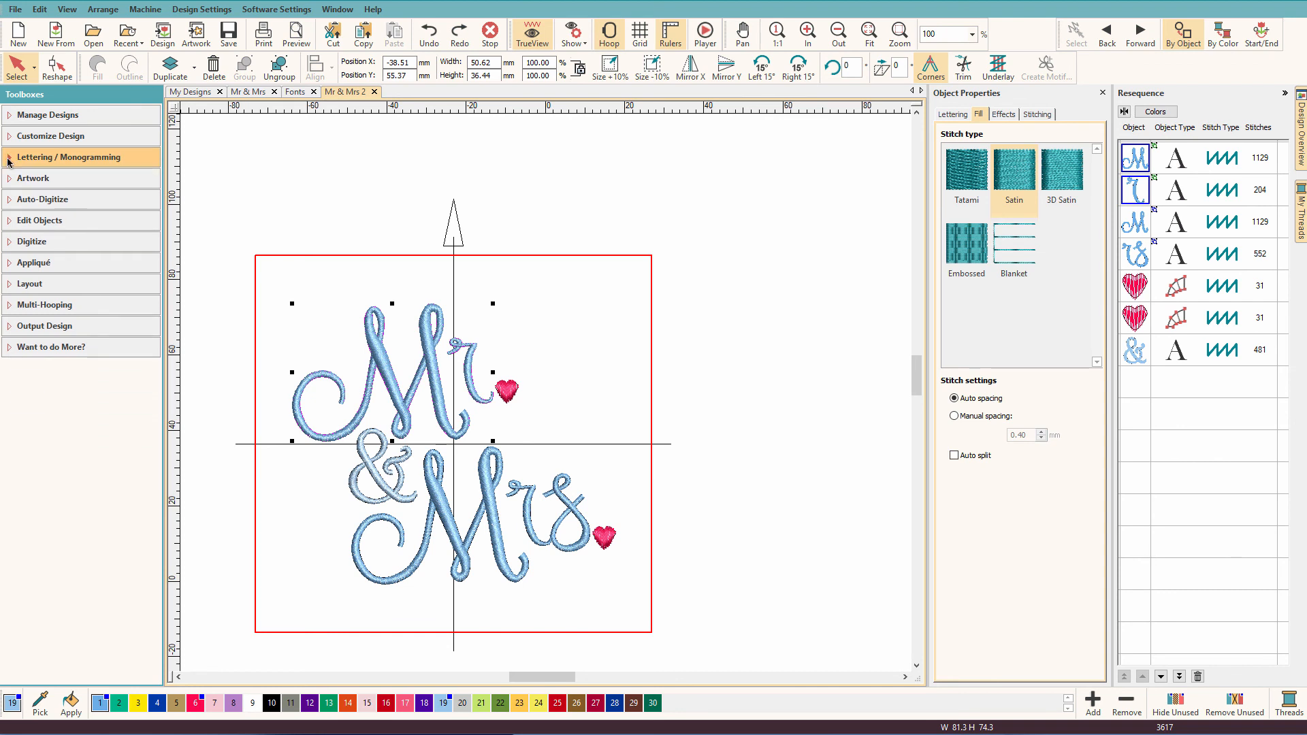